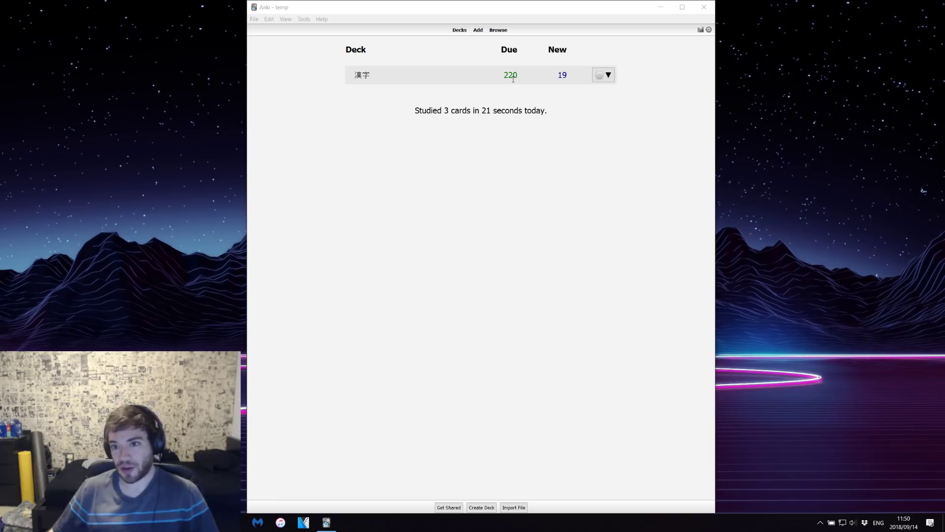
- Browse the whole card collection and inspect the fields of a few kanji cards, including 憶 and 漫
click(499, 30)
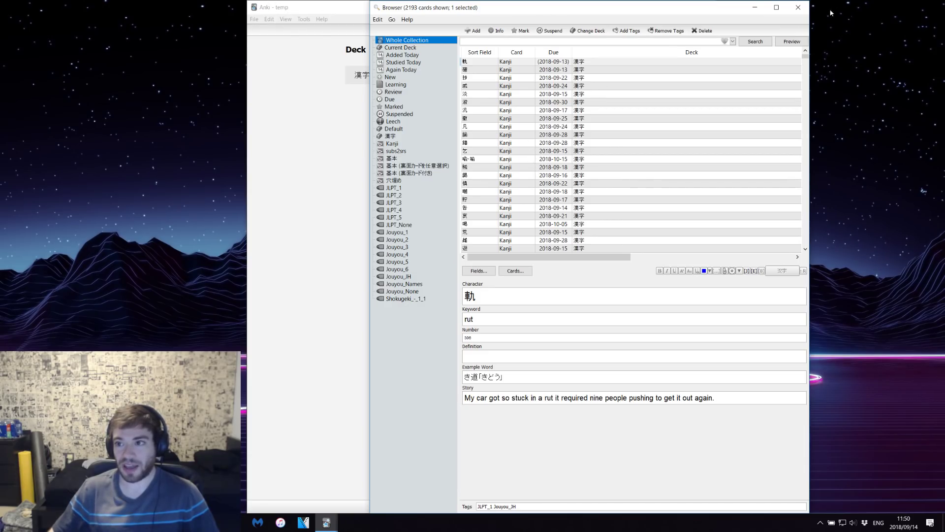
click(798, 8)
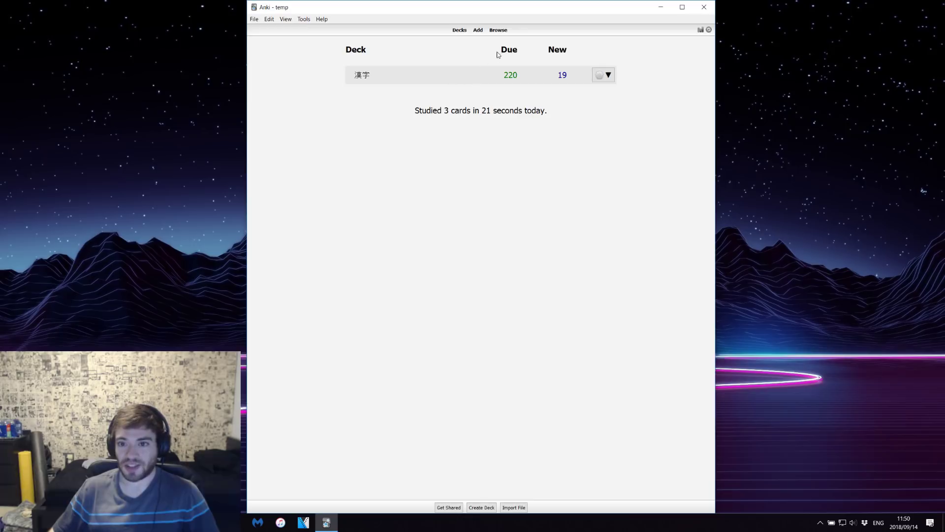
click(497, 30)
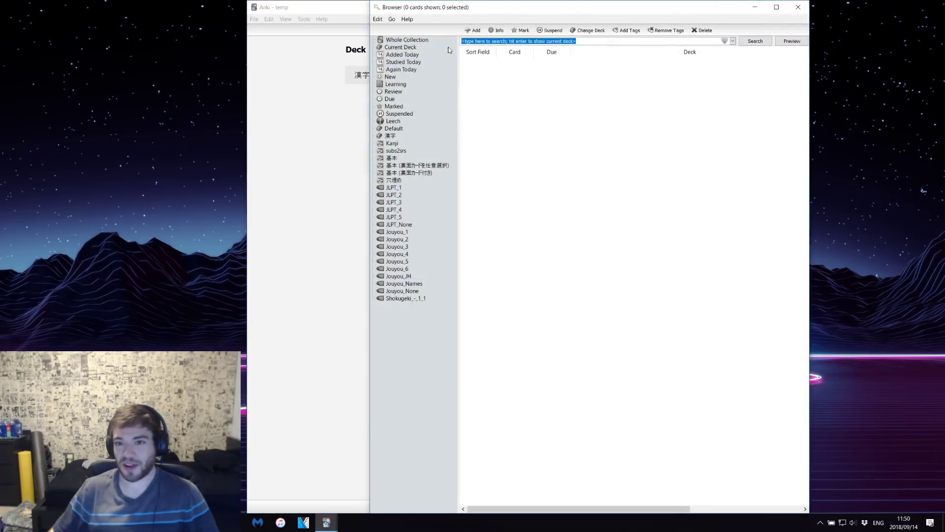
click(406, 40)
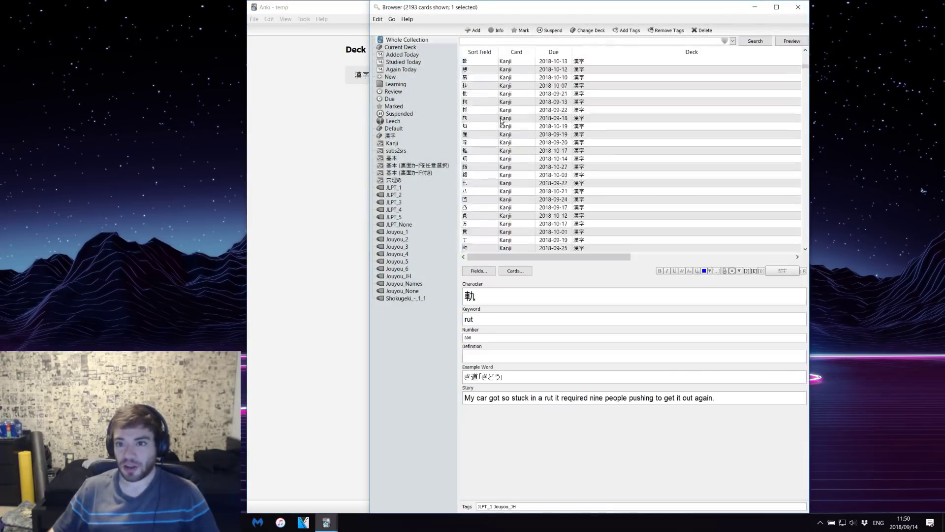
scroll(501, 119, down, 10)
click(556, 111)
scroll(581, 148, down, 10)
click(601, 138)
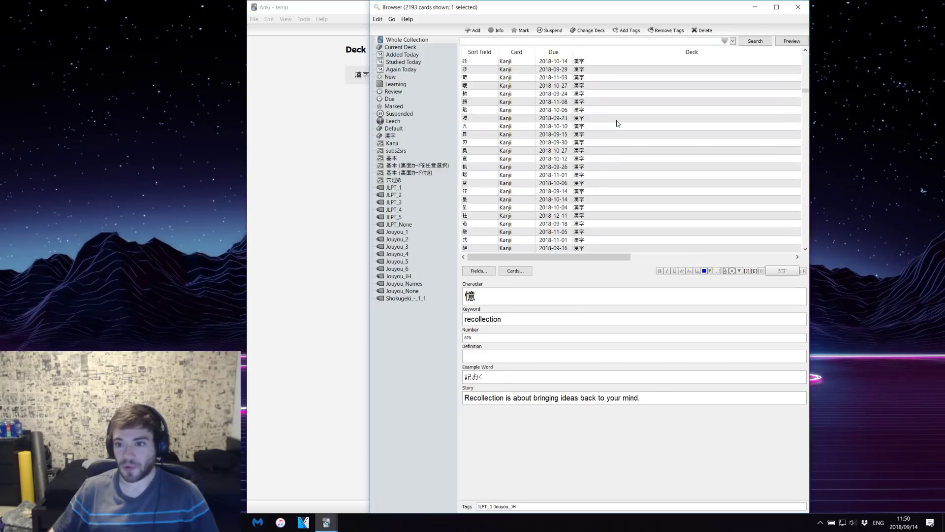
click(618, 120)
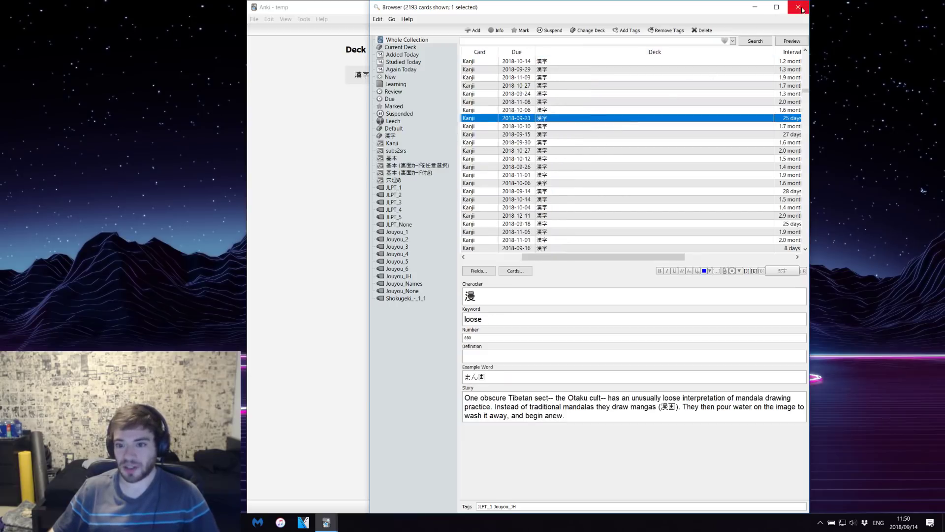
click(798, 7)
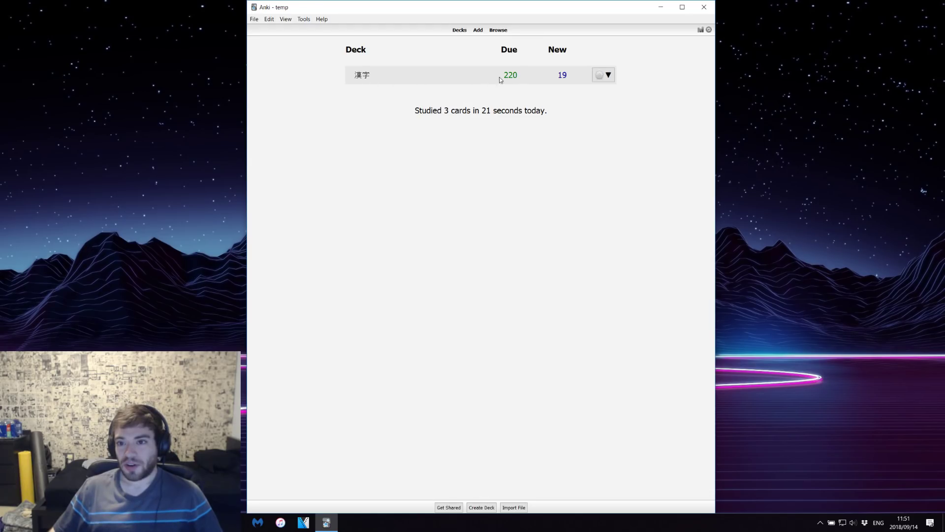
- Open the overview of the 漢字 deck and check its Learning and To Review counts
click(362, 76)
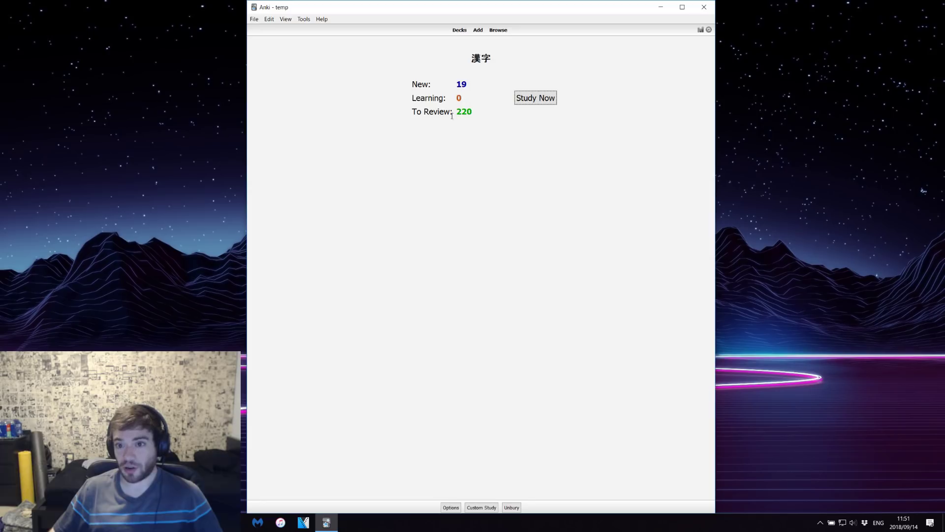
mouse_move(454, 97)
mouse_down()
mouse_move(468, 84)
mouse_move(456, 98)
mouse_up()
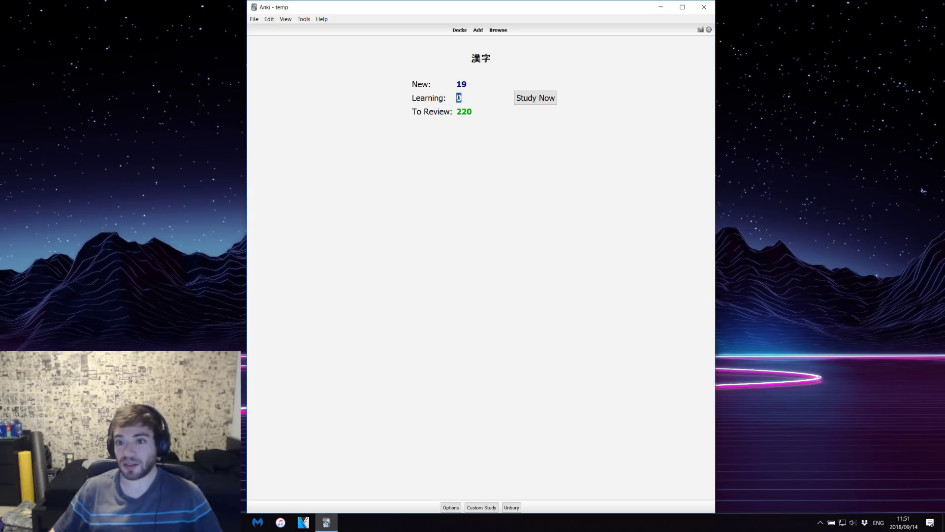
drag(455, 113, 472, 113)
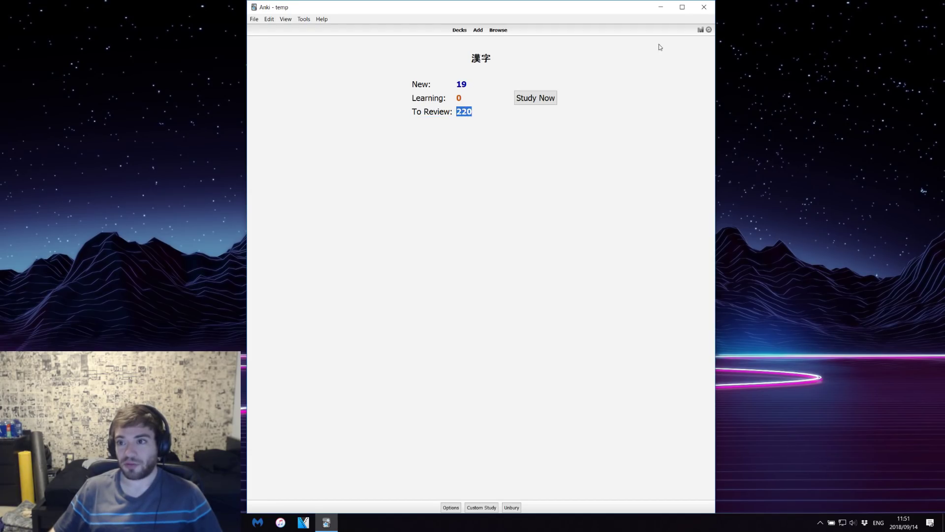
- Examine the deck's one-month statistics, especially the Answer Buttons and Cards Types charts, and close them
click(701, 30)
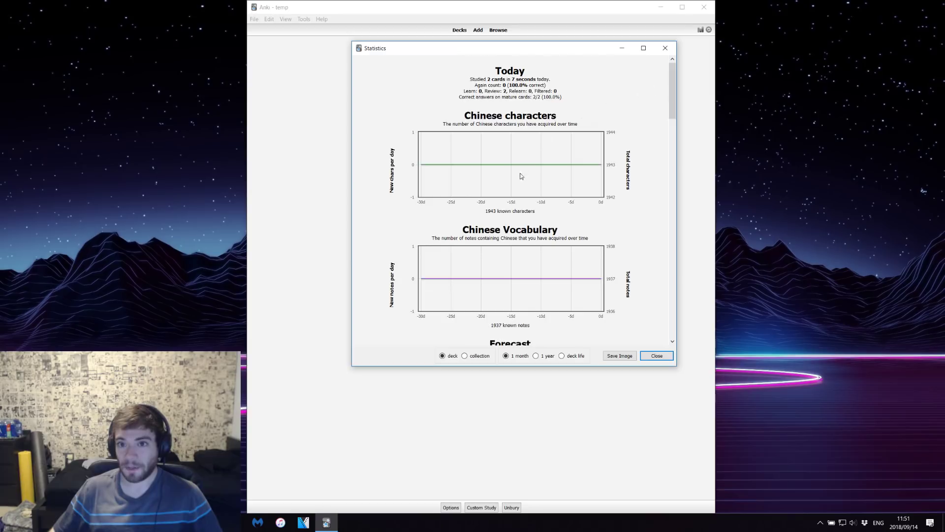
scroll(522, 176, down, 15)
scroll(499, 217, down, 4)
scroll(499, 217, up, 1)
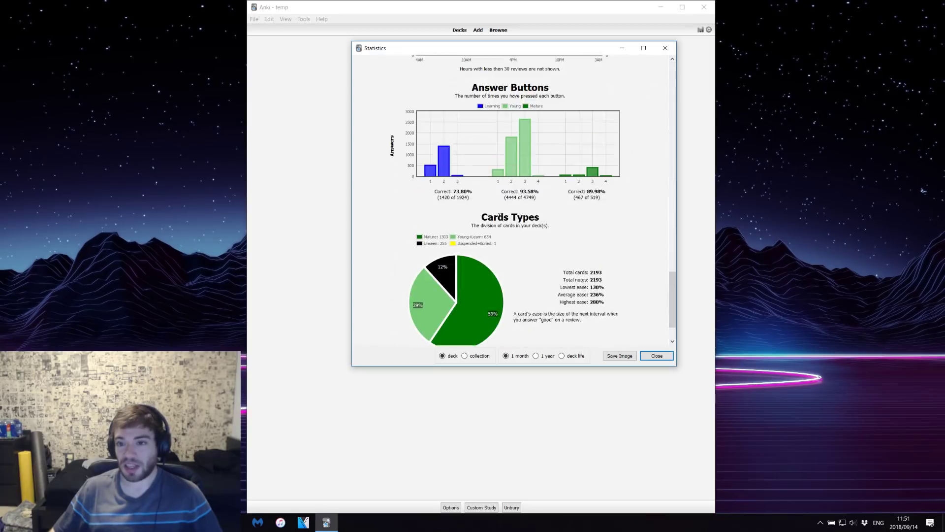
drag(551, 48, 516, 76)
scroll(504, 220, down, 2)
scroll(505, 219, up, 1)
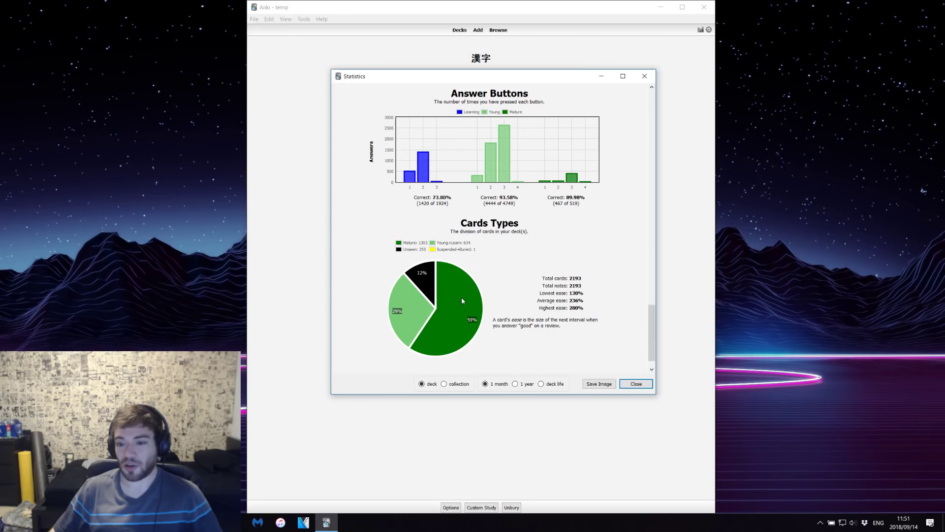
click(645, 76)
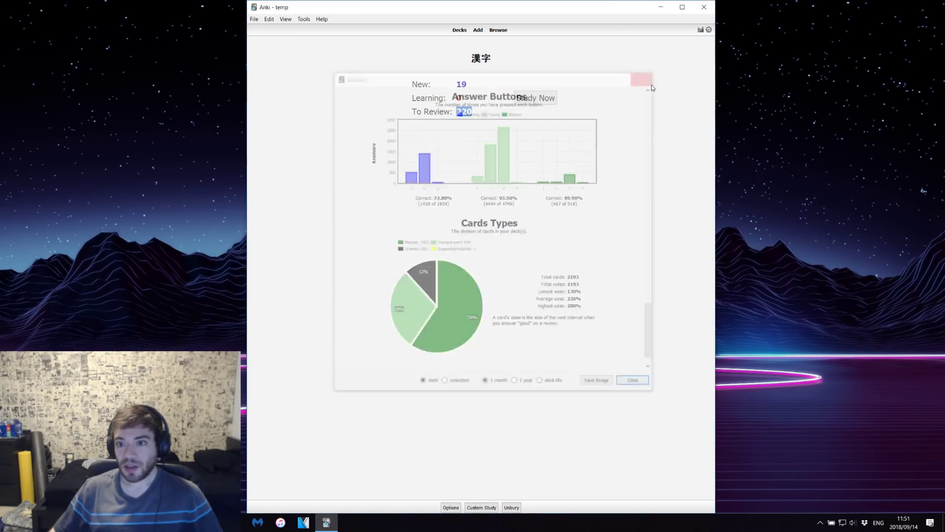
click(525, 131)
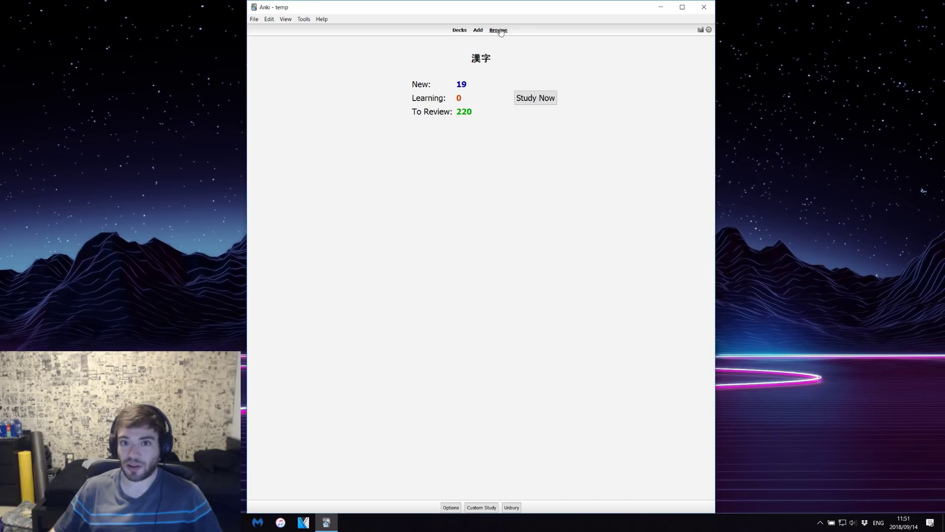
- Examine the New, Learning and To Review counts on the 漢字 deck's overview, highlighting each in turn
double_click(461, 84)
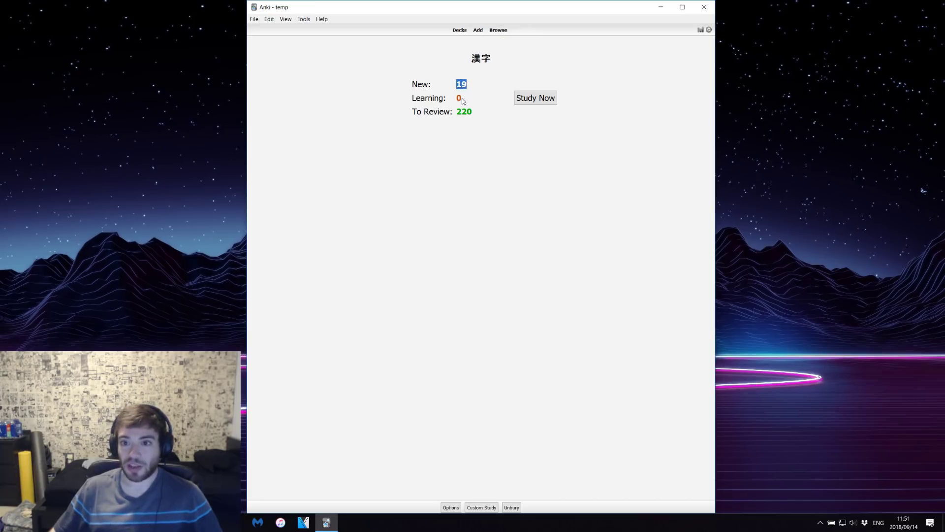
double_click(460, 98)
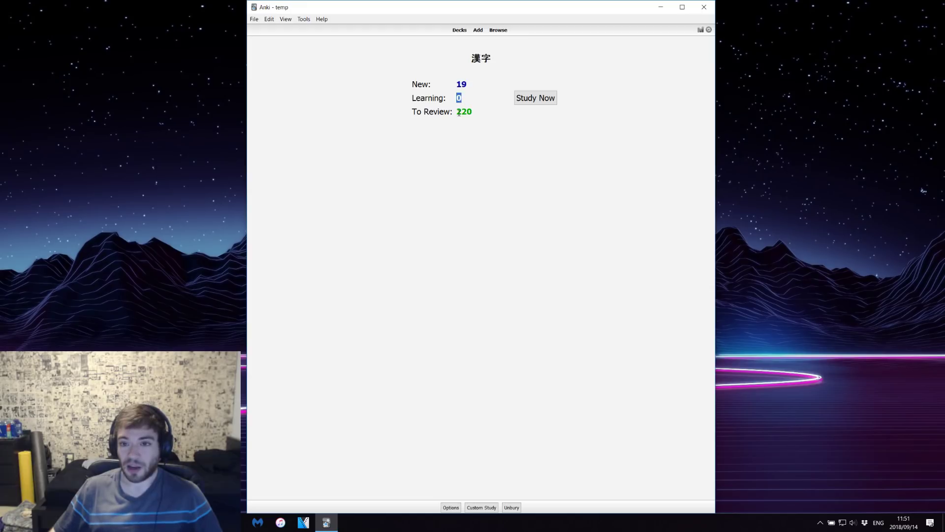
drag(457, 112, 473, 113)
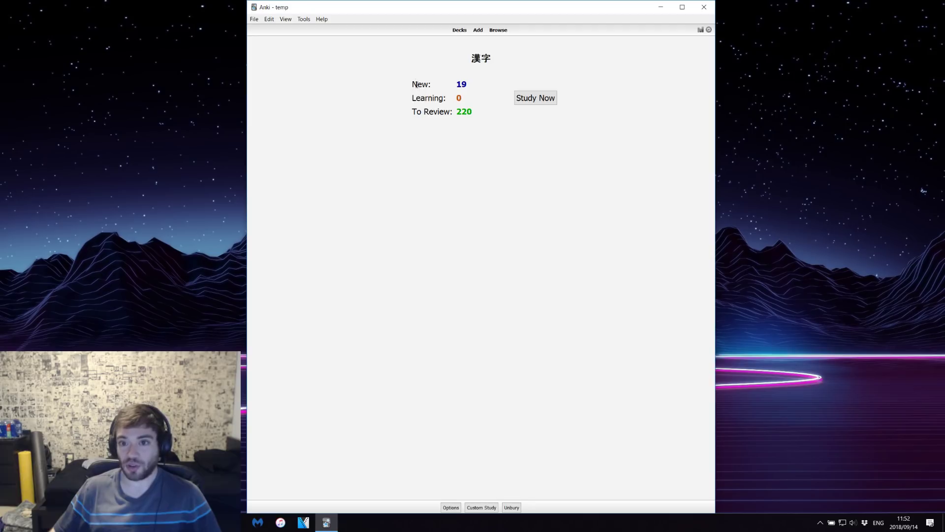
double_click(461, 98)
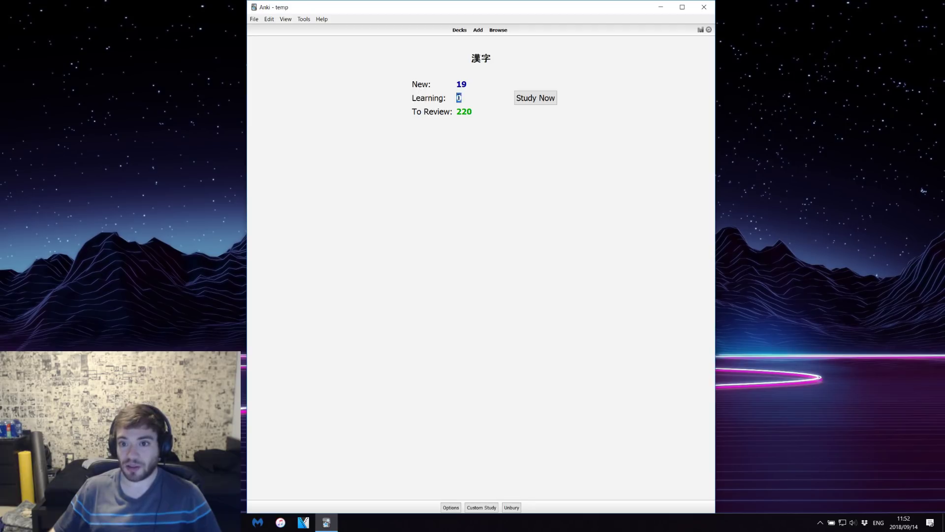
double_click(465, 111)
click(473, 113)
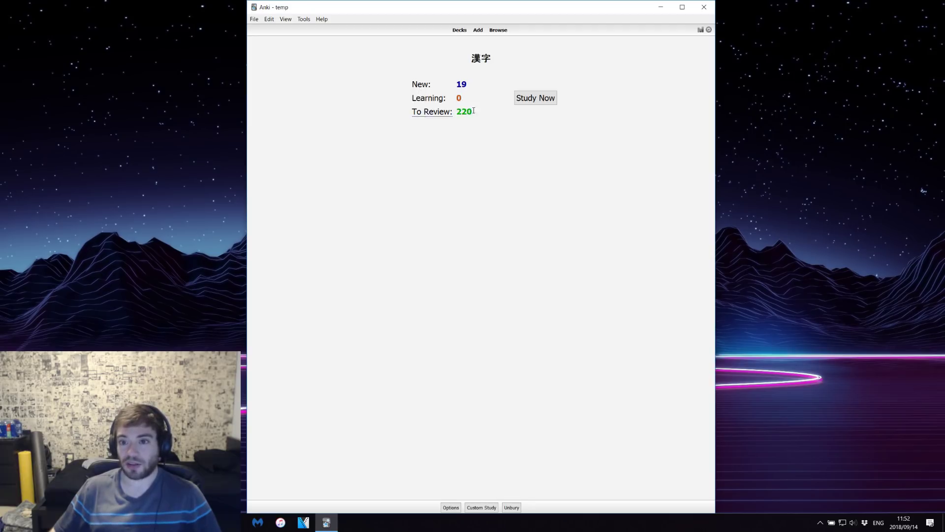
double_click(459, 84)
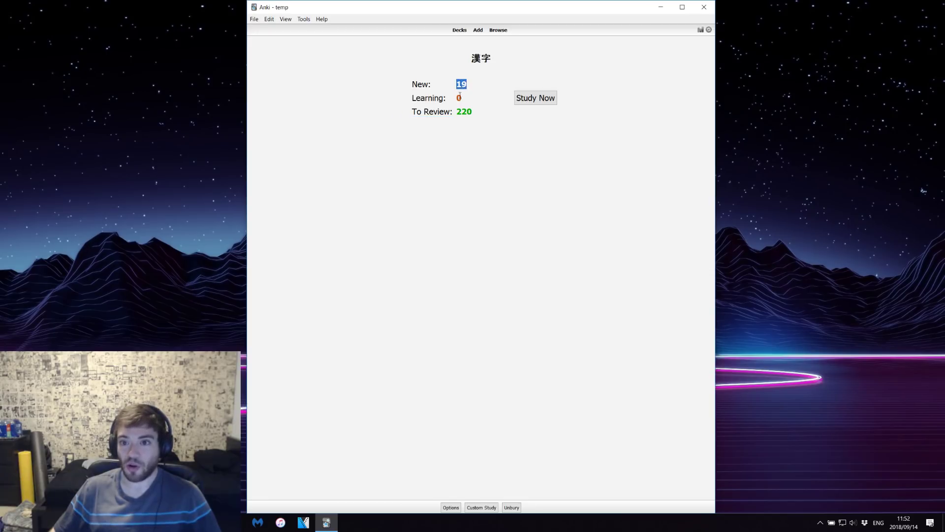
click(459, 97)
drag(456, 112, 473, 112)
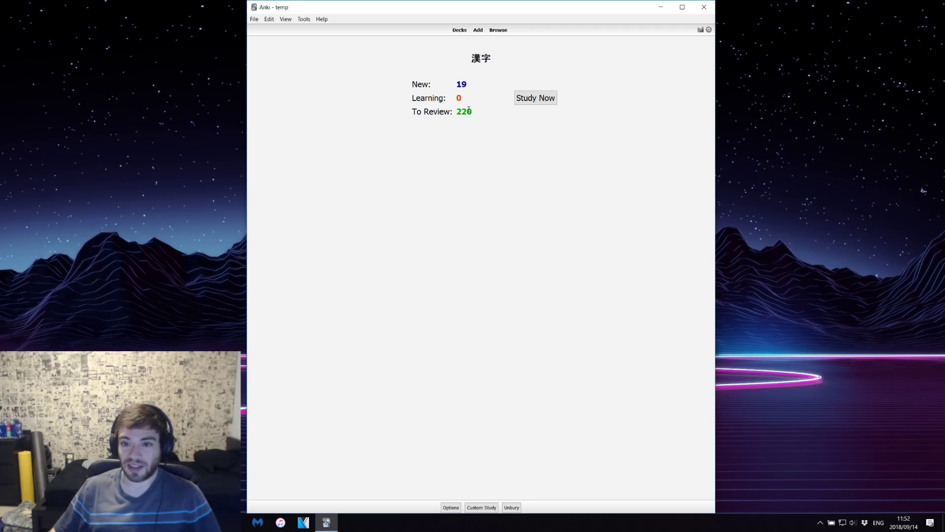
double_click(459, 97)
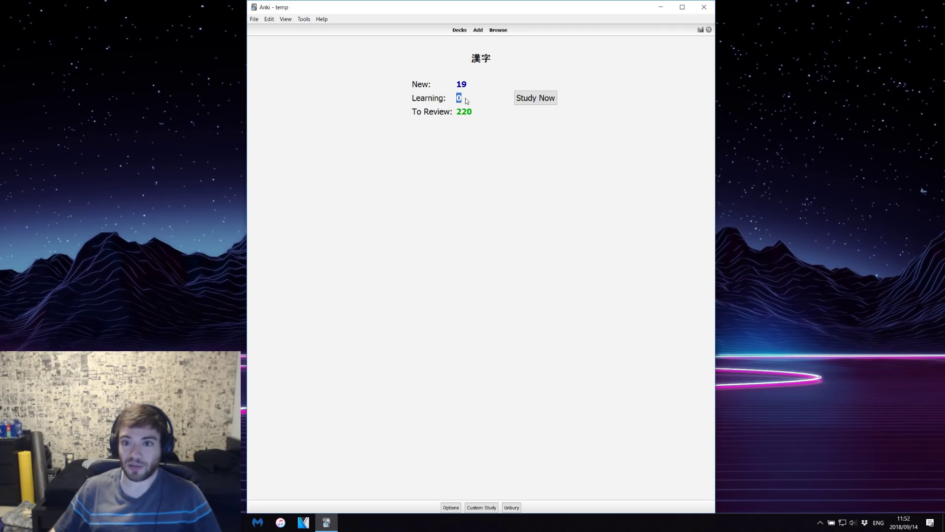
click(455, 101)
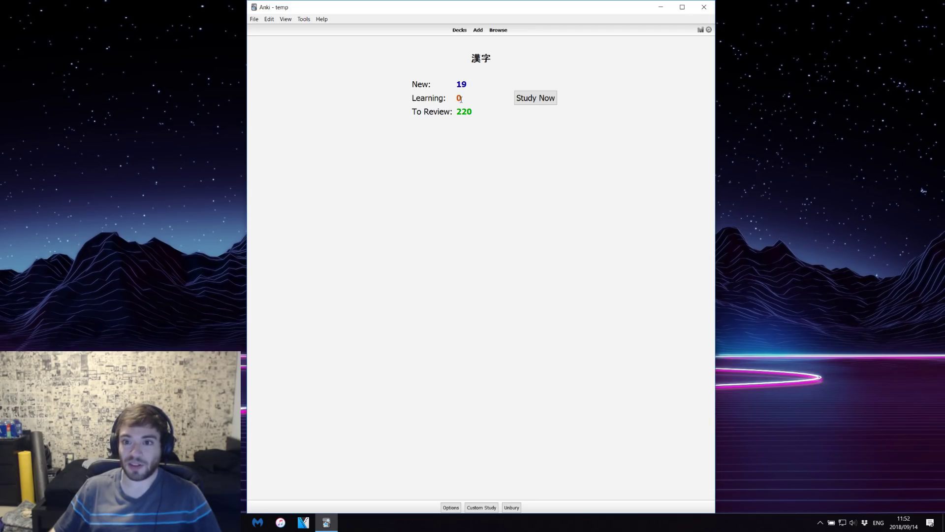
double_click(459, 98)
click(467, 99)
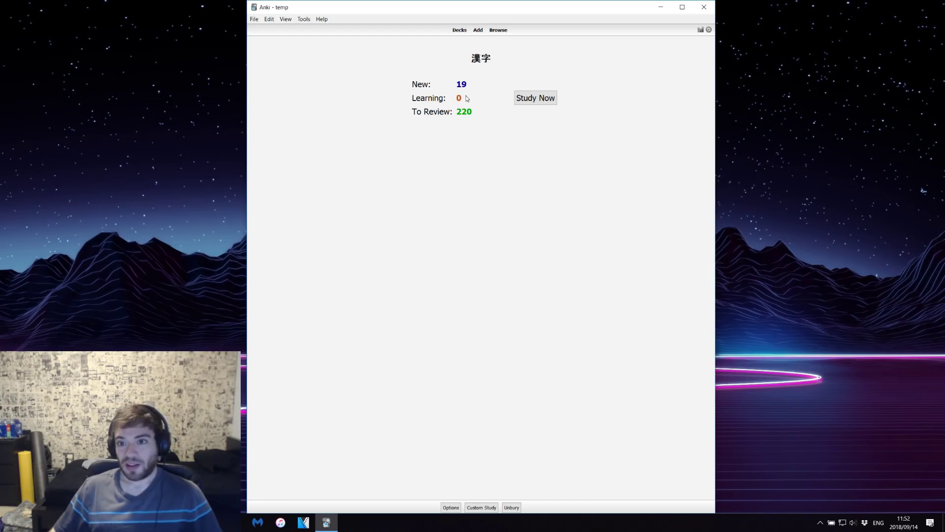
mouse_move(454, 85)
mouse_down()
mouse_move(468, 83)
mouse_move(450, 82)
mouse_up()
double_click(461, 84)
double_click(462, 84)
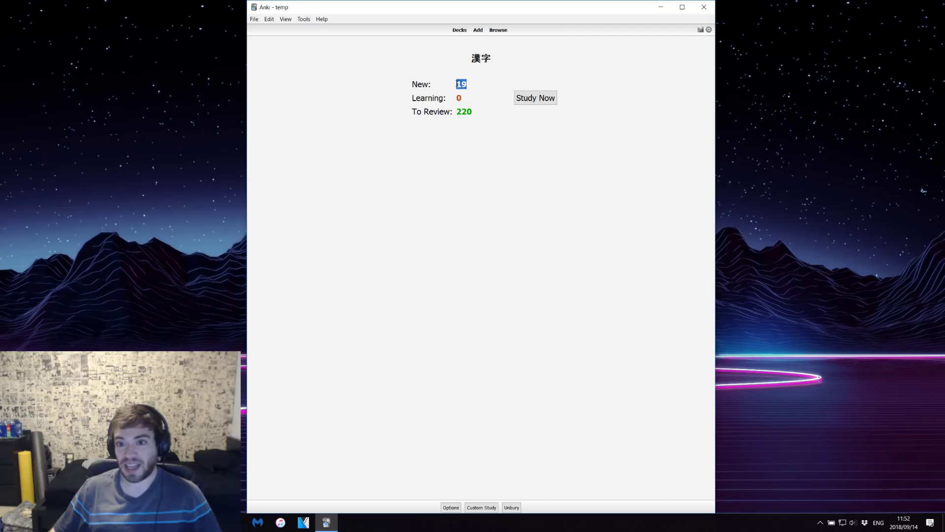
click(462, 85)
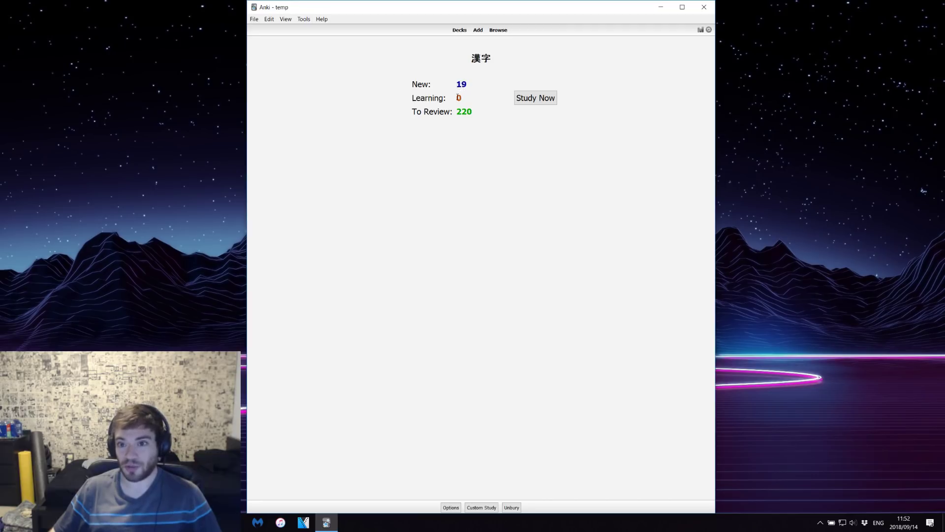
double_click(459, 97)
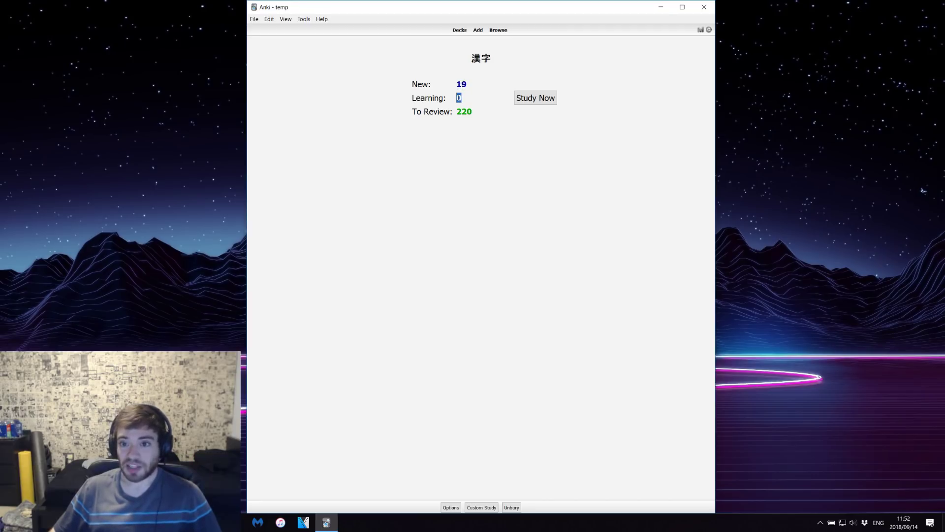
click(468, 98)
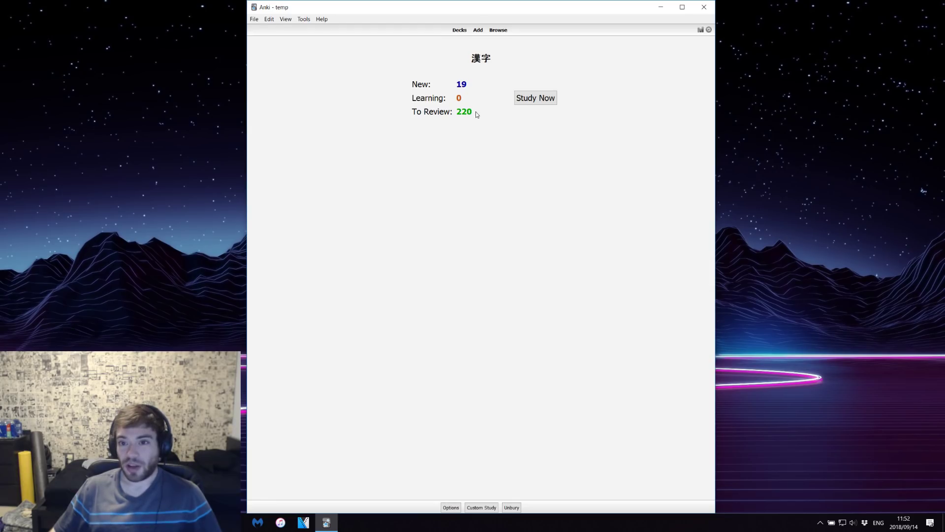
drag(472, 114, 458, 112)
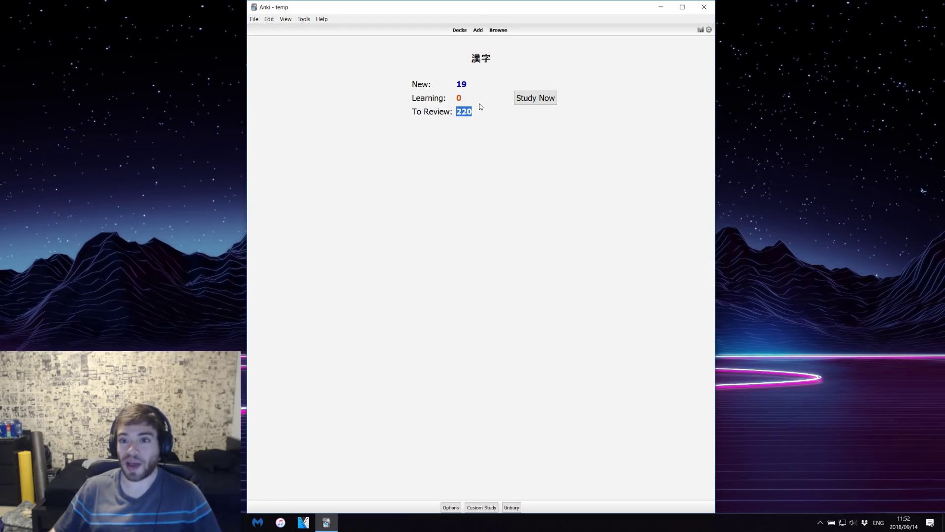
double_click(461, 98)
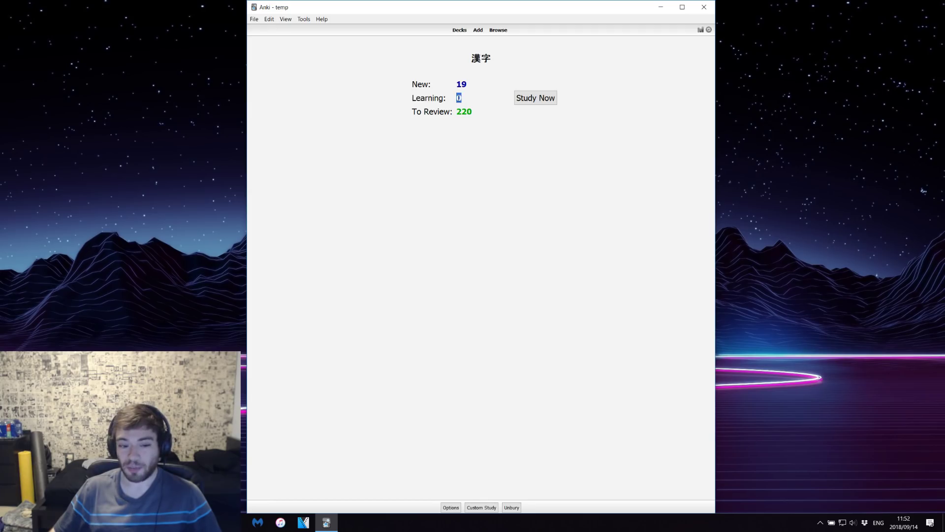
click(471, 102)
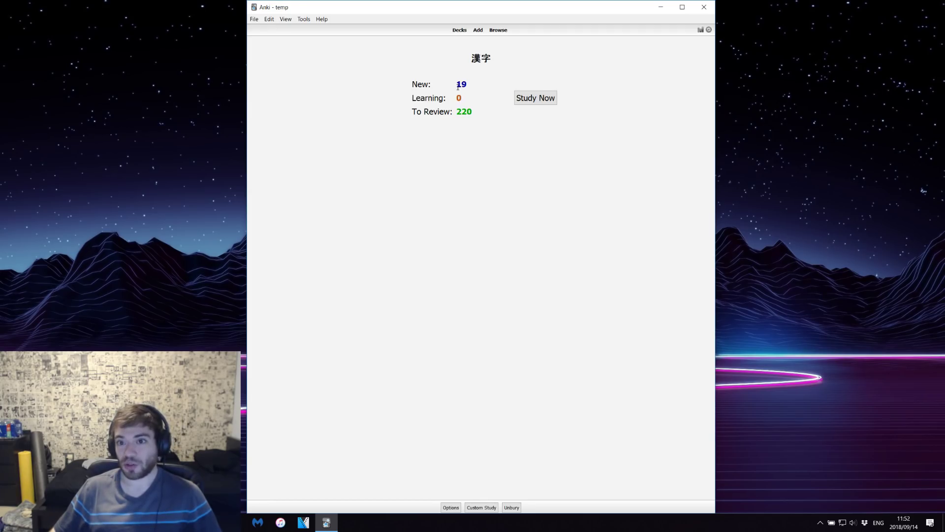
double_click(458, 99)
click(467, 105)
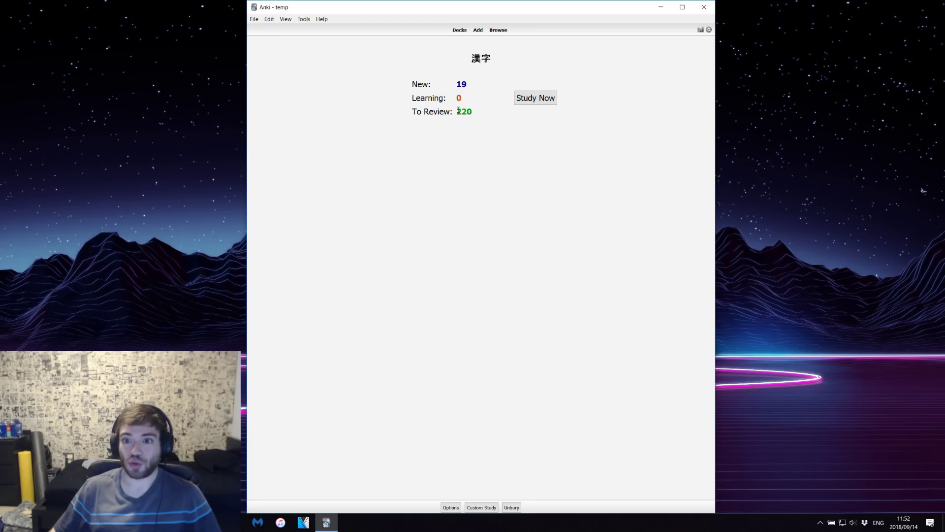
double_click(471, 111)
click(461, 99)
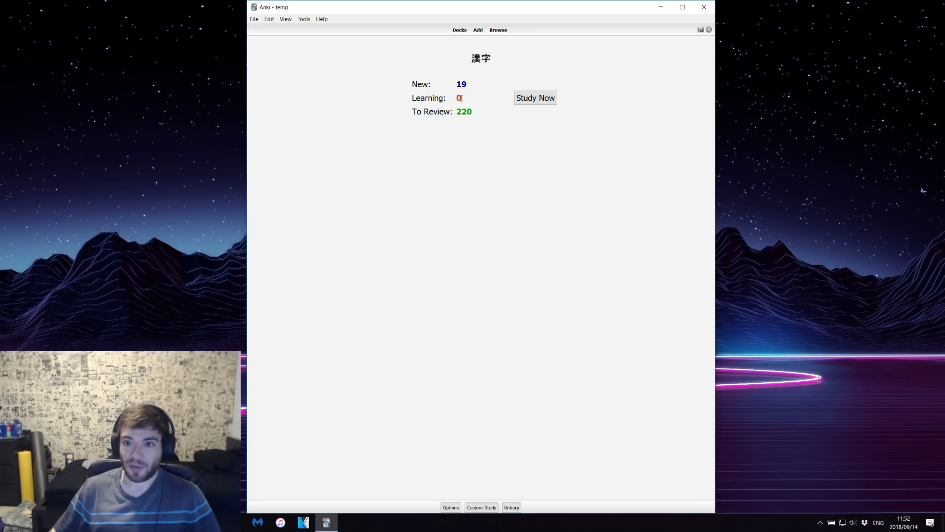
double_click(458, 97)
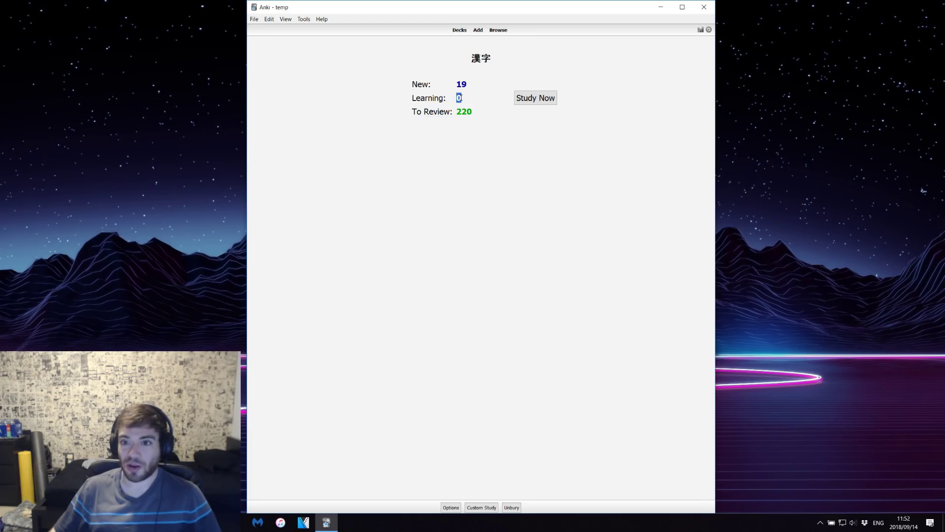
- Point out the Learning, To Review and New counts again on the 漢字 deck's overview by highlighting them
click(425, 97)
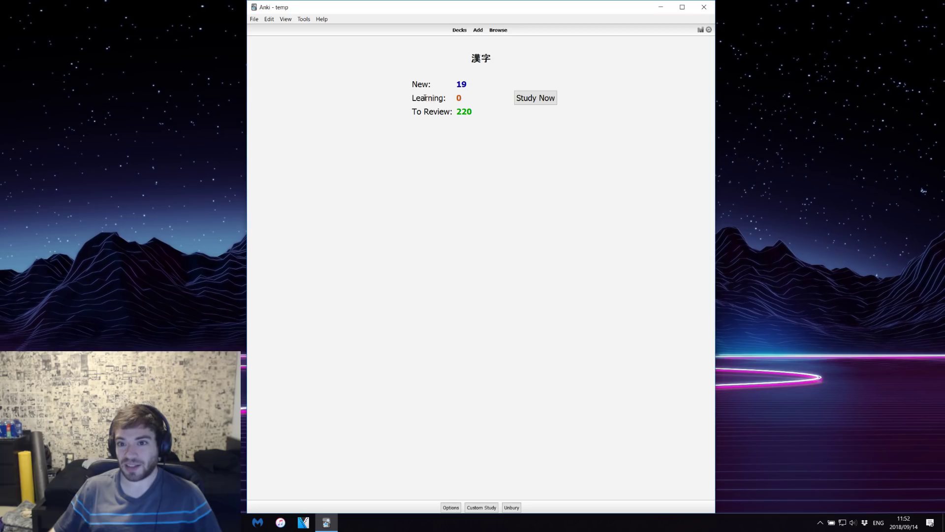
double_click(458, 98)
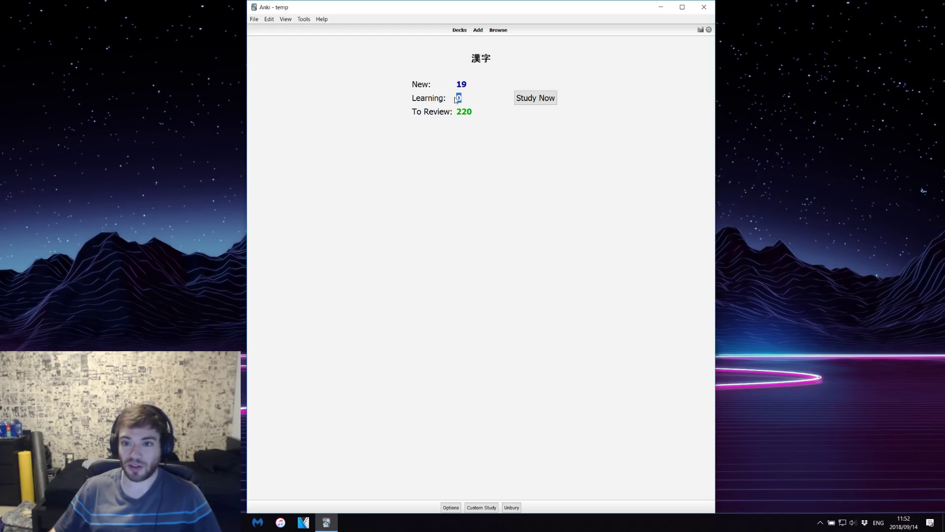
drag(457, 112, 473, 112)
click(468, 112)
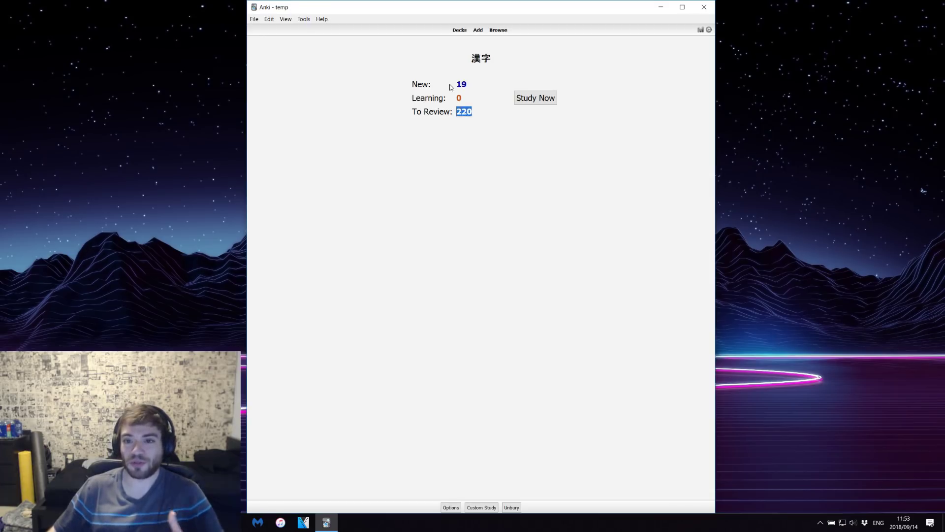
click(457, 100)
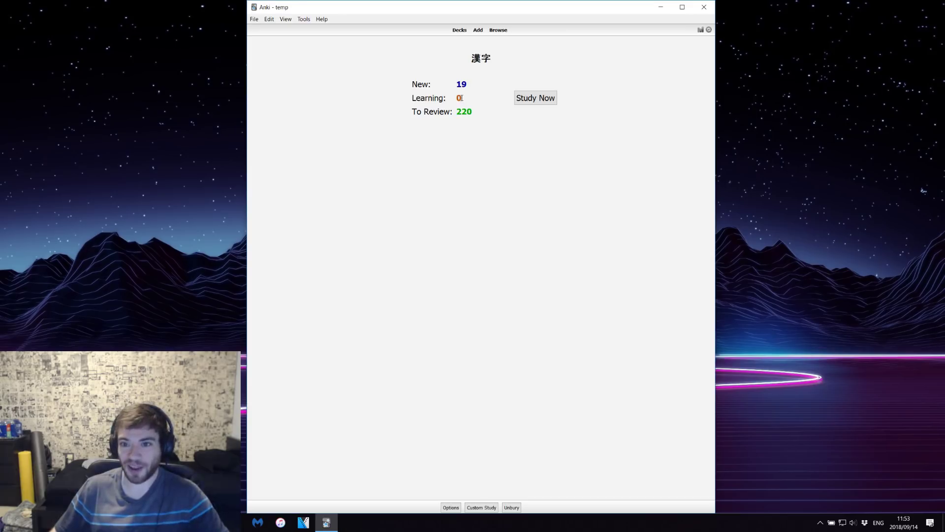
double_click(458, 100)
click(454, 85)
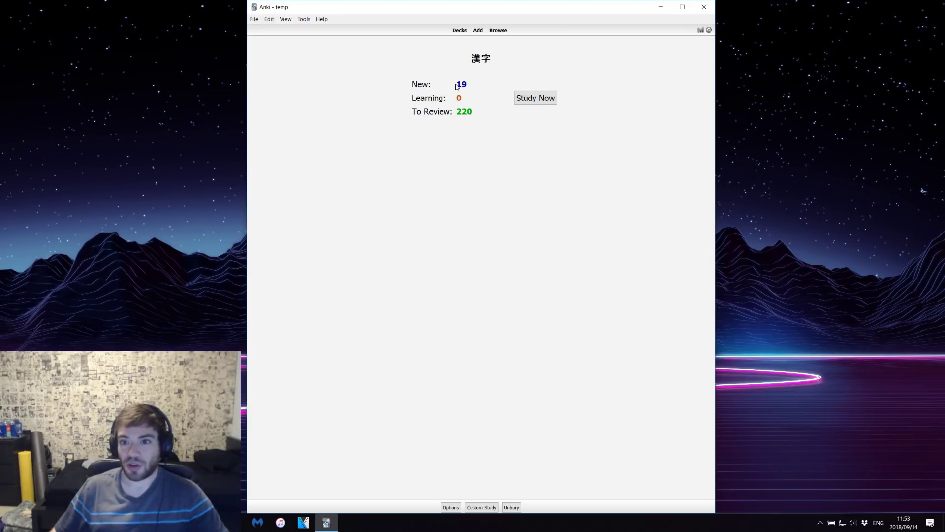
mouse_move(453, 84)
mouse_down()
mouse_move(433, 85)
mouse_move(461, 83)
mouse_move(461, 98)
mouse_up()
click(468, 88)
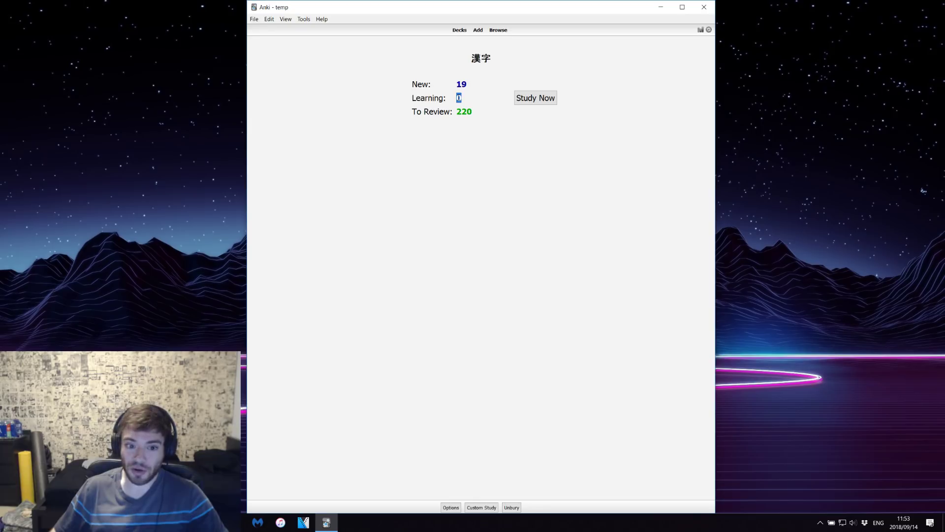
click(459, 98)
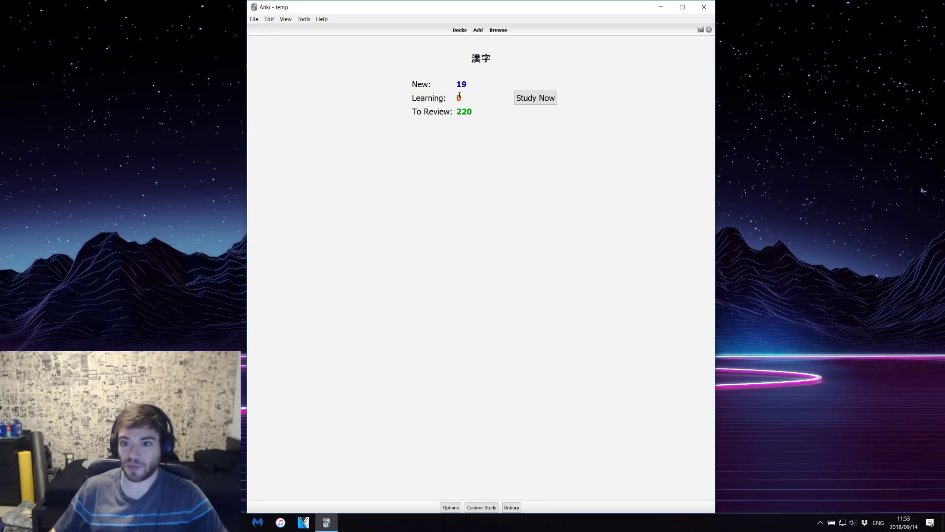
key(Tab)
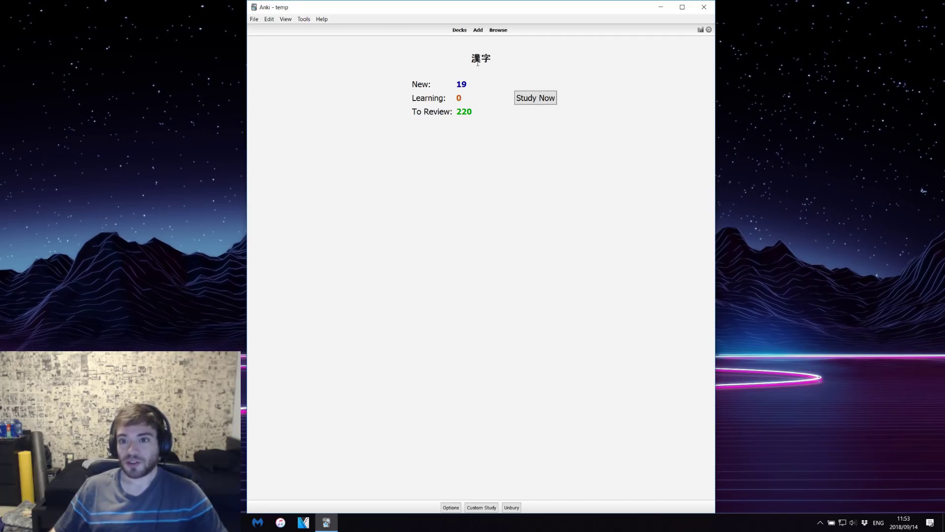
- Return to the deck list and check which actions are available for the 漢字 deck
click(459, 30)
click(604, 74)
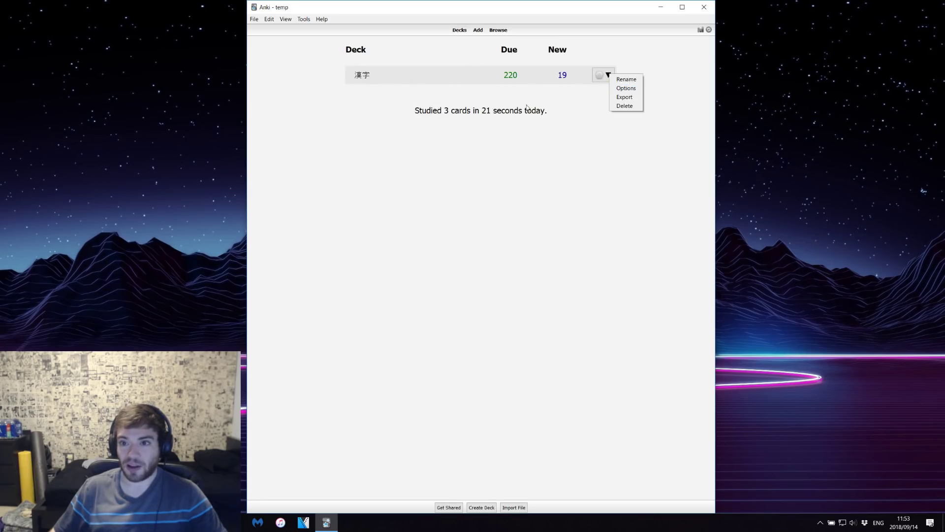
click(485, 170)
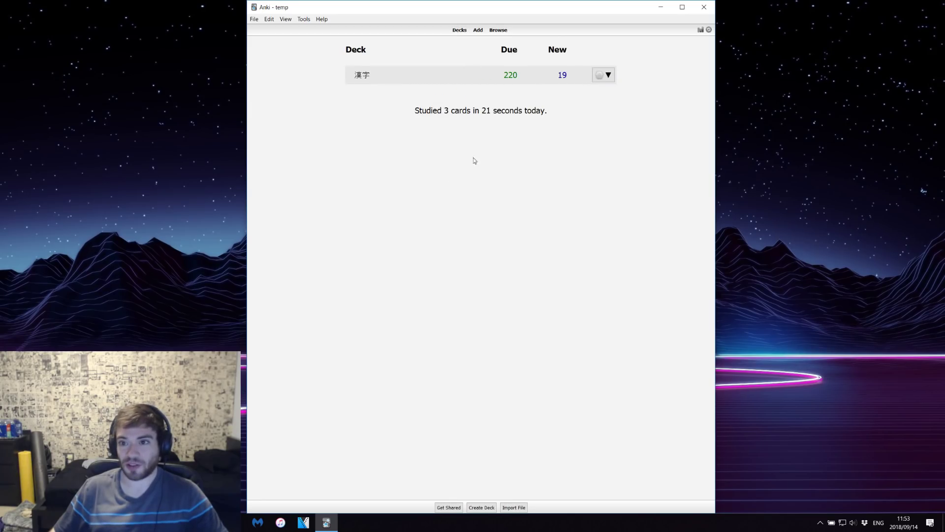
click(604, 75)
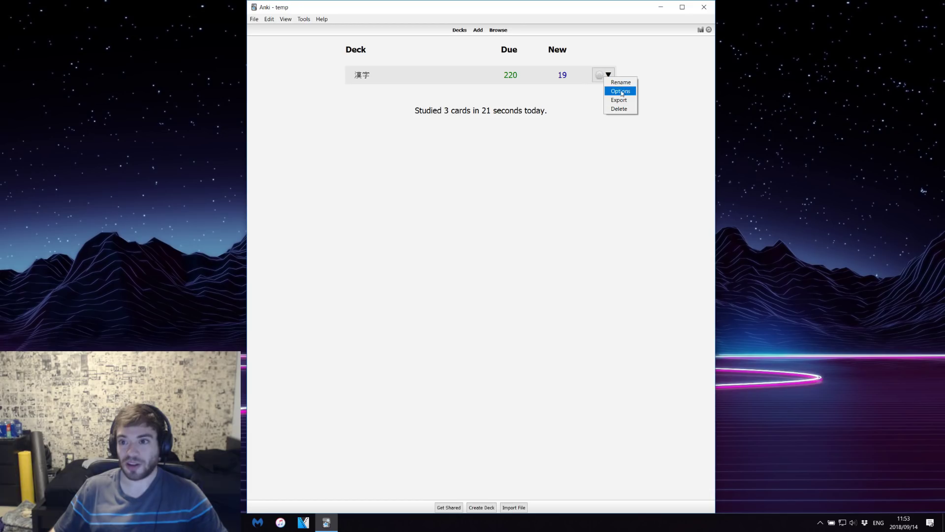
click(541, 120)
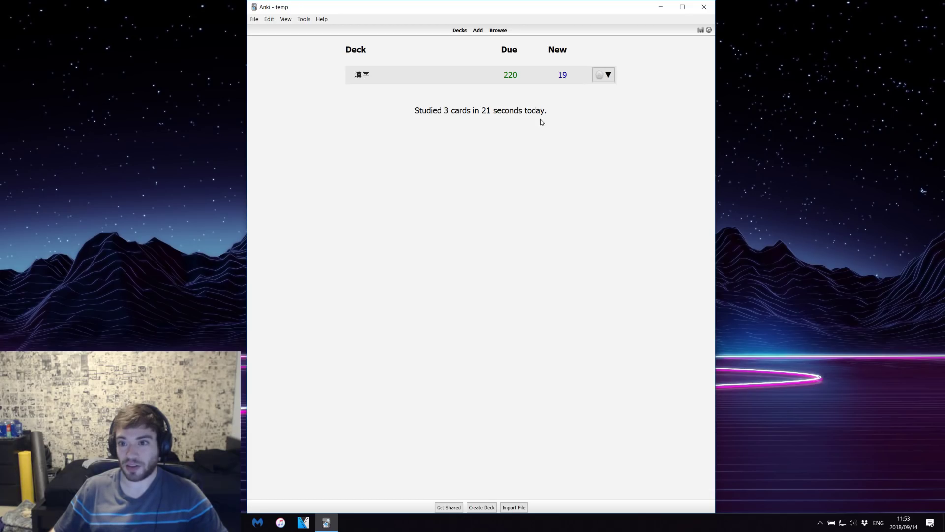
- Open the program preferences, widen the window, look through the Basic, Network and Backups settings, and close it
click(309, 21)
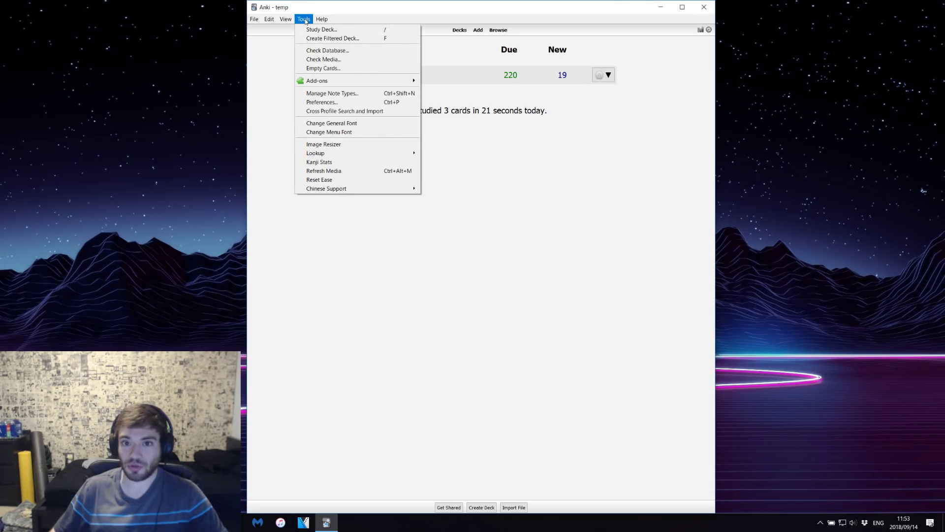
click(325, 102)
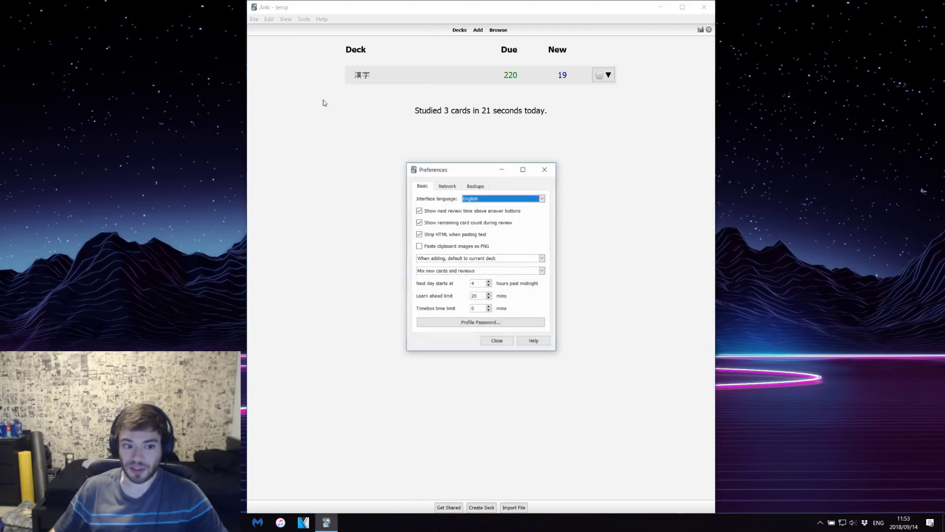
drag(452, 170, 416, 154)
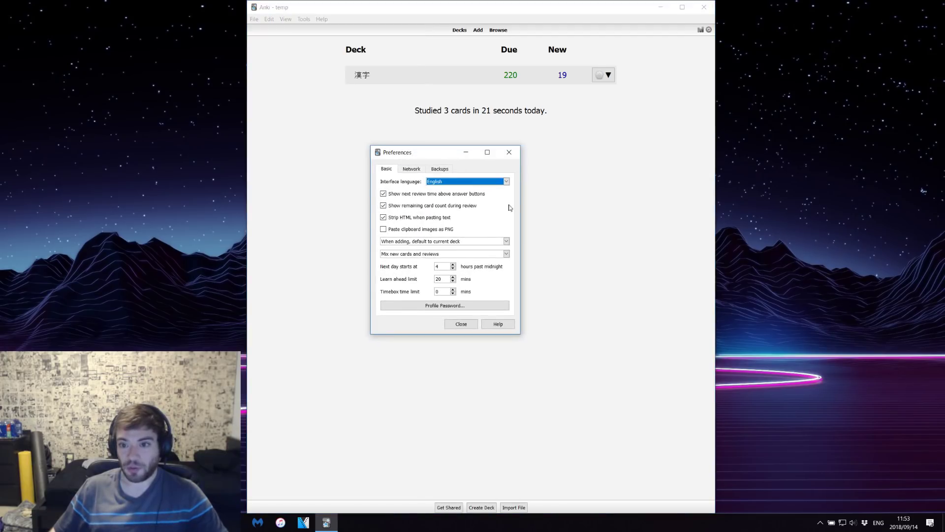
drag(520, 209, 621, 209)
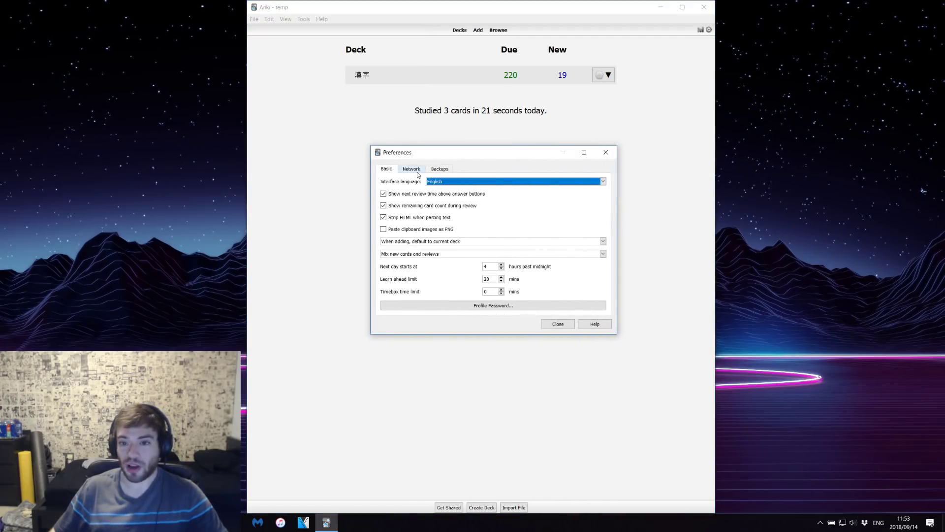
click(417, 172)
click(452, 171)
click(416, 169)
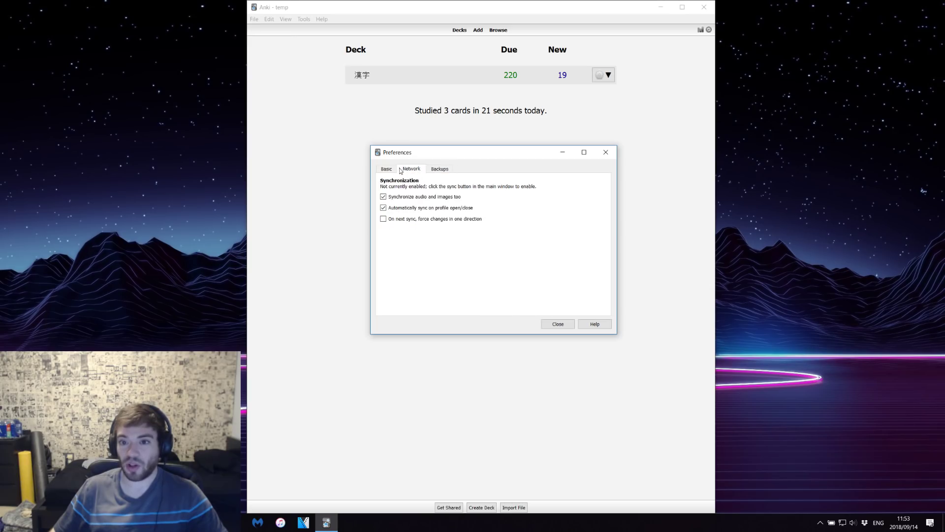
click(395, 169)
click(606, 152)
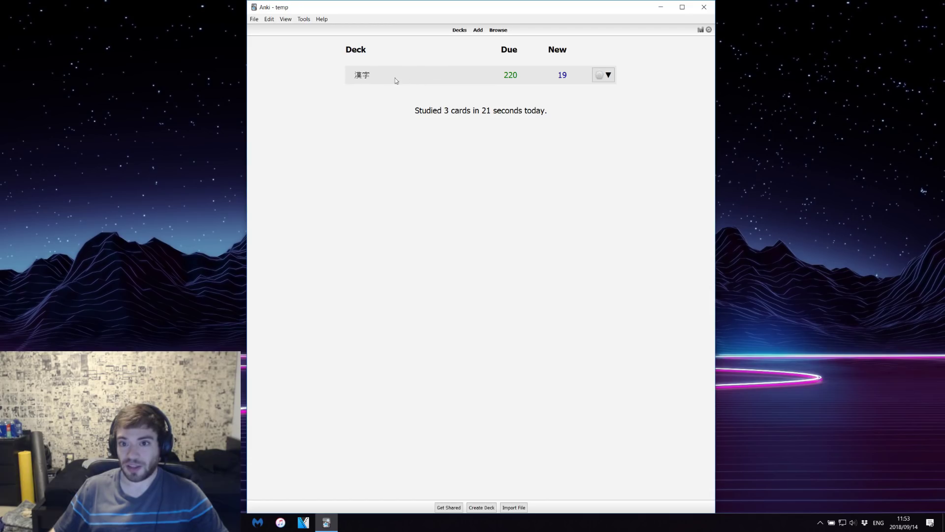
- Open the 漢字 deck's options and look through the Reviews, Lapses, General, Description and New Cards settings
click(604, 75)
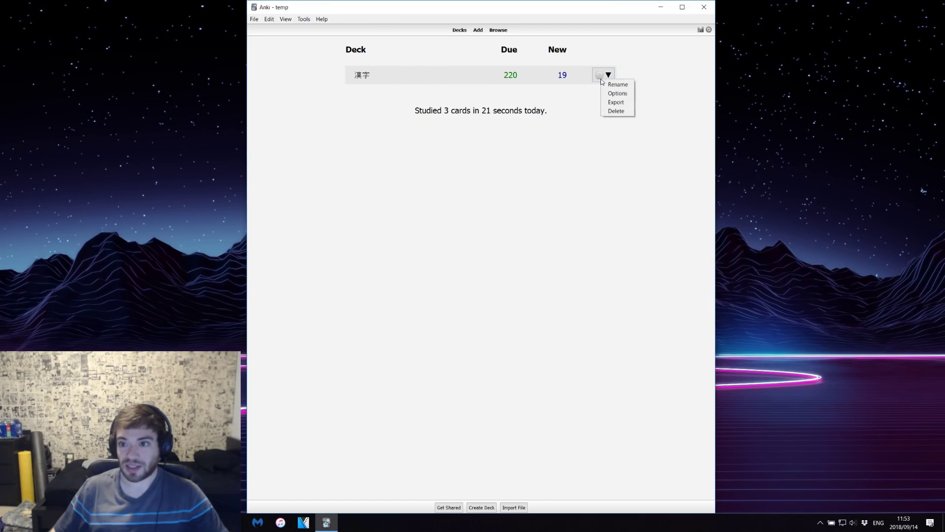
click(617, 93)
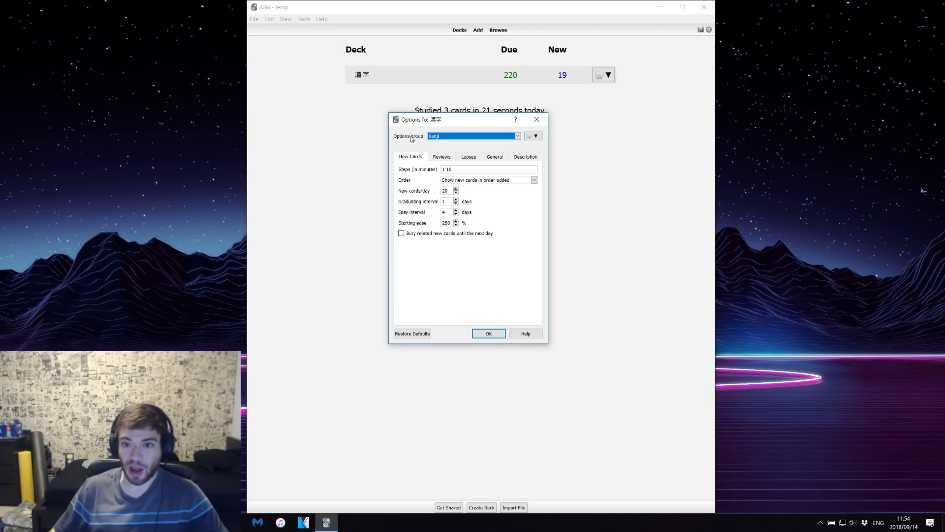
click(442, 156)
click(468, 156)
click(495, 157)
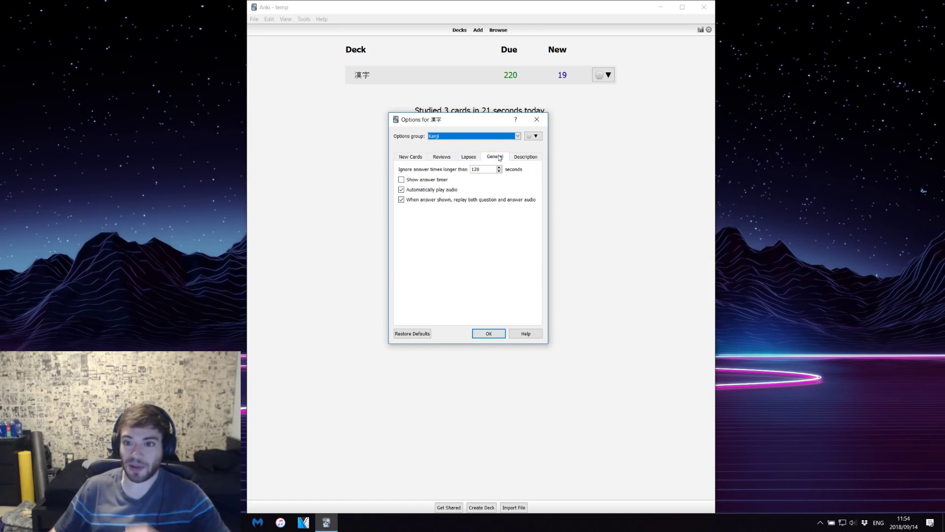
click(518, 156)
click(494, 157)
click(468, 157)
click(442, 156)
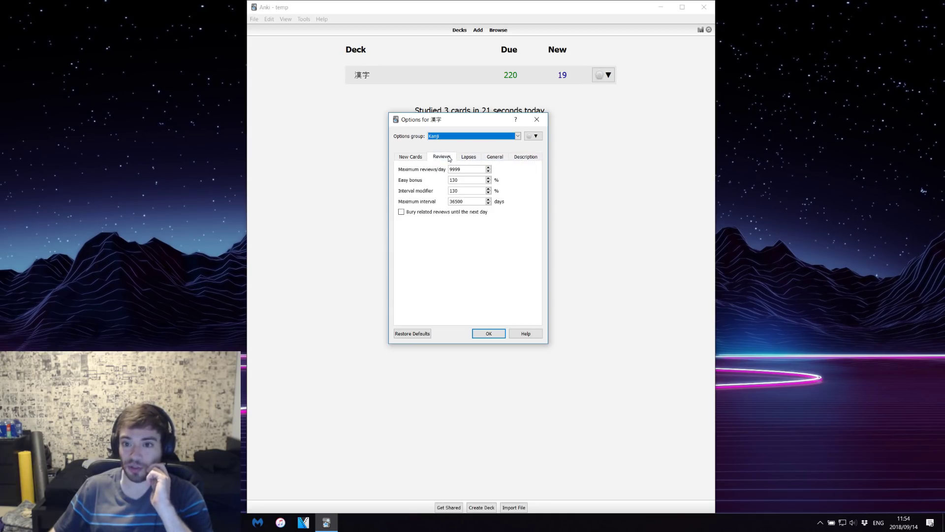
click(411, 157)
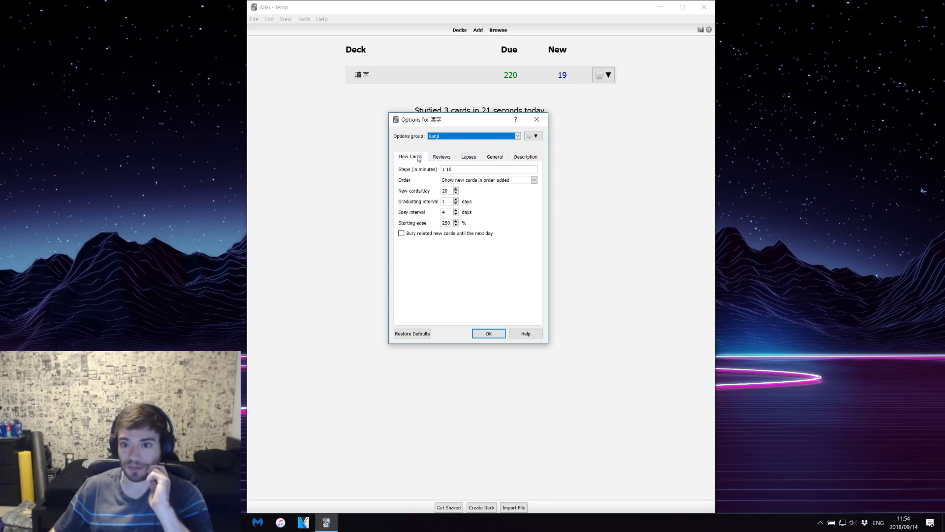
- Check the management actions and available choices for the deck's options group, keeping Kanji selected
click(534, 136)
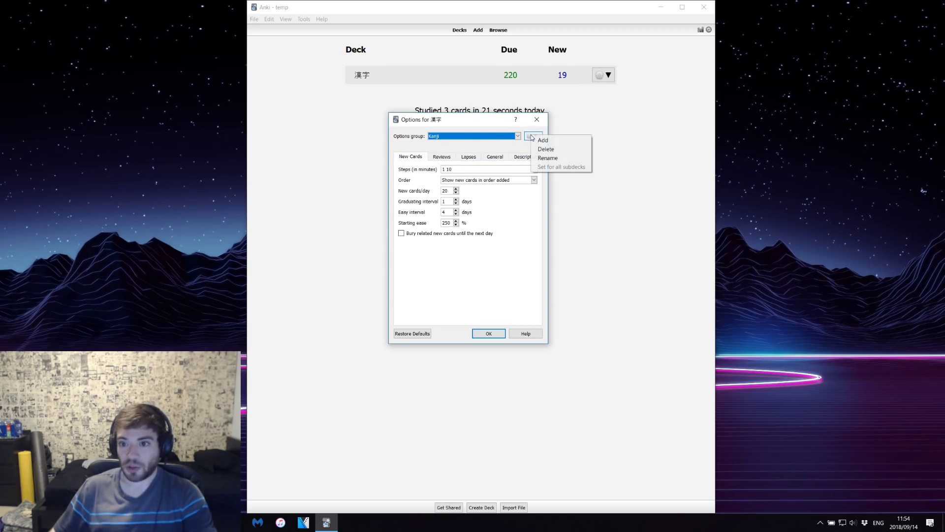
click(419, 144)
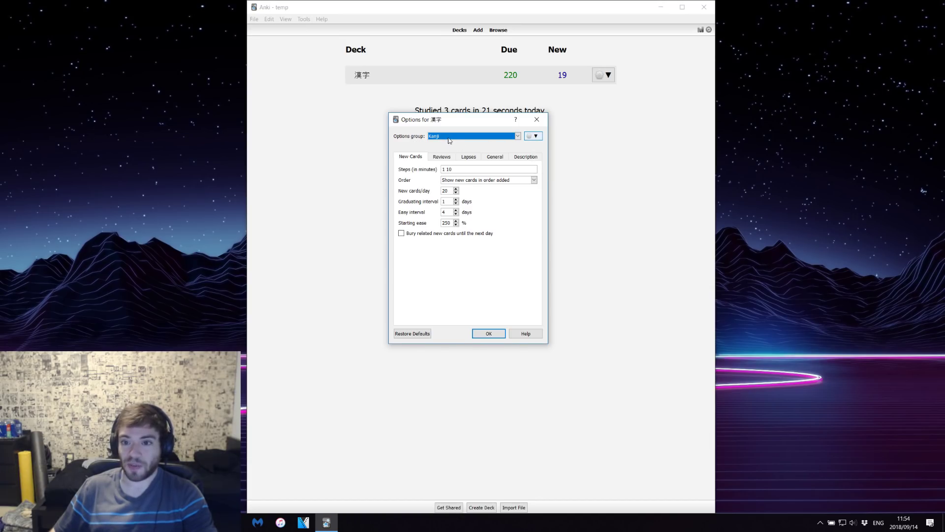
click(449, 138)
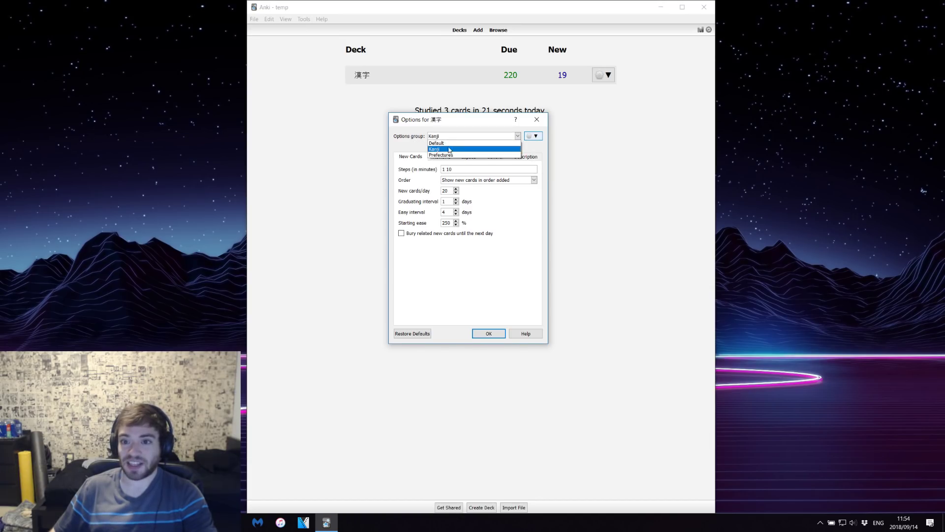
click(415, 137)
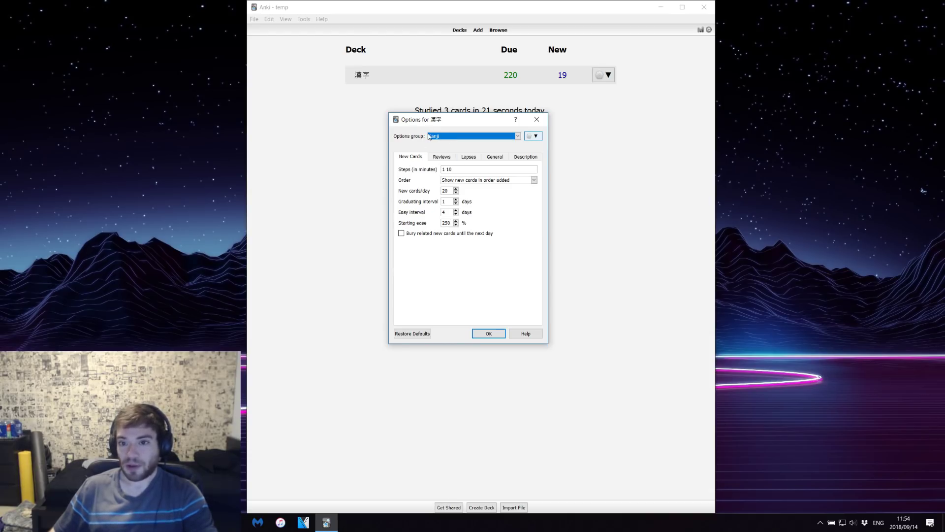
drag(435, 120, 437, 113)
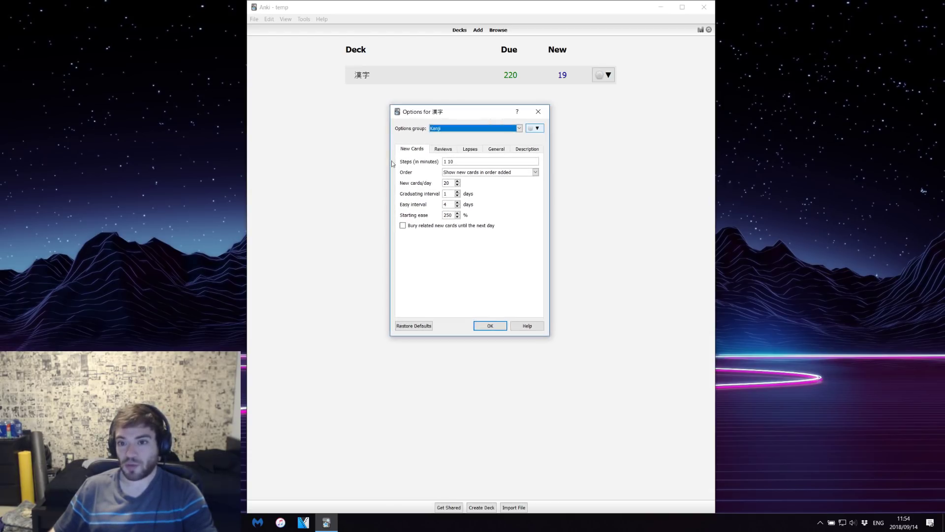
- Lower the maximum reviews per day in the 漢字 deck's options so no reviews come up, and save the options
click(447, 149)
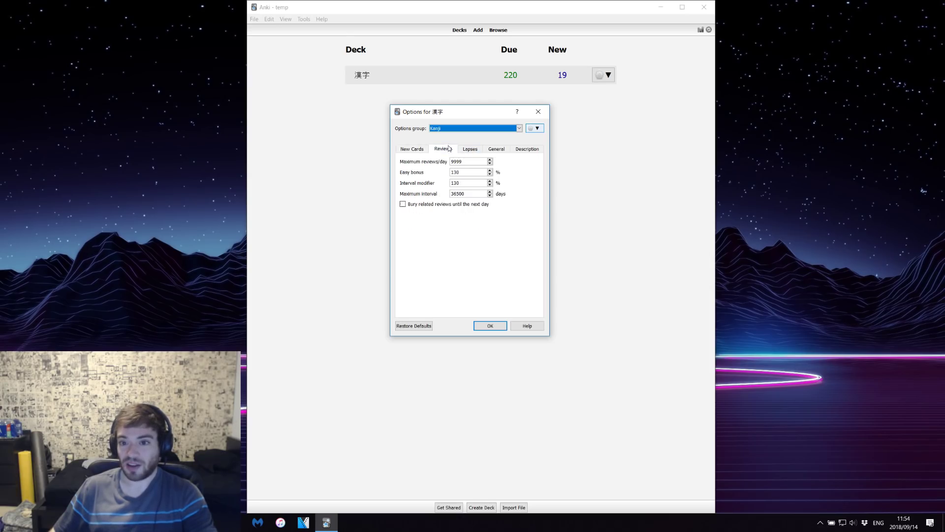
click(469, 150)
click(489, 150)
click(510, 151)
click(424, 149)
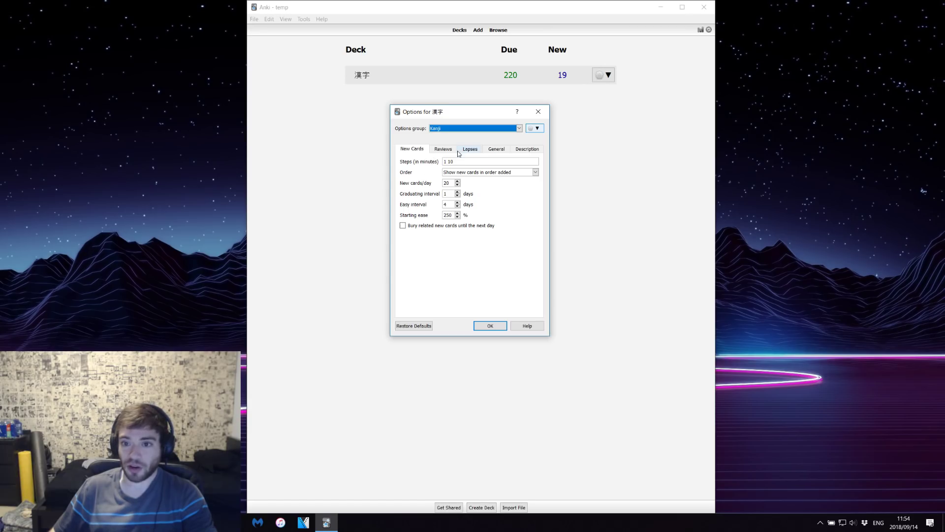
click(443, 149)
double_click(459, 162)
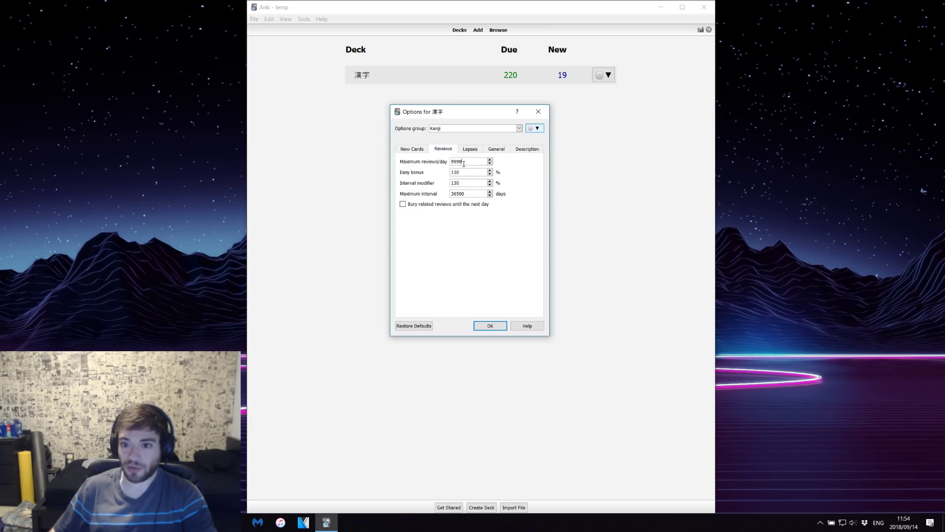
click(419, 152)
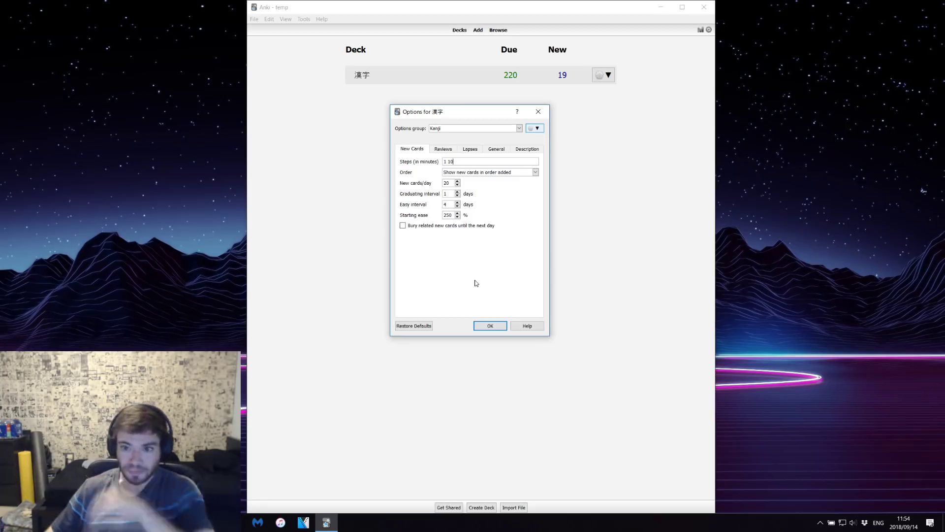
click(490, 326)
- Start studying the 漢字 deck and reveal the answer of the "well" card
click(369, 80)
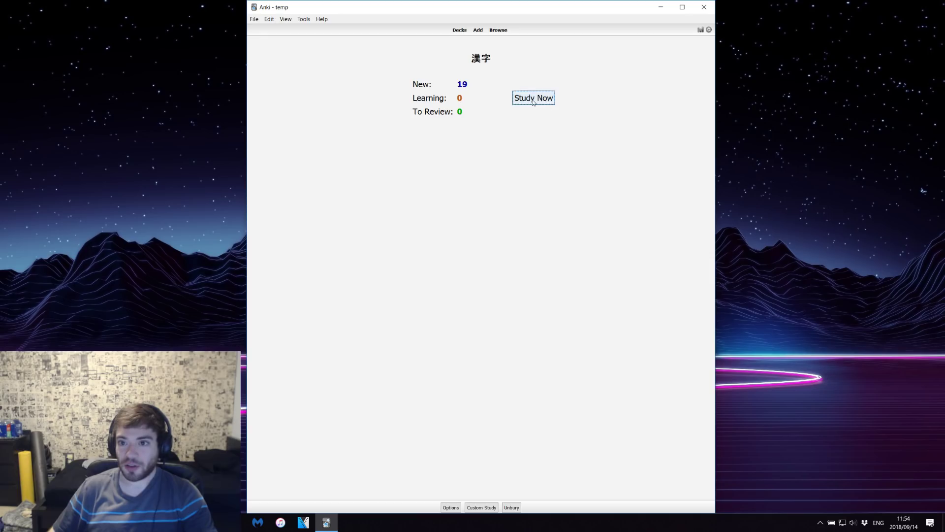
click(533, 99)
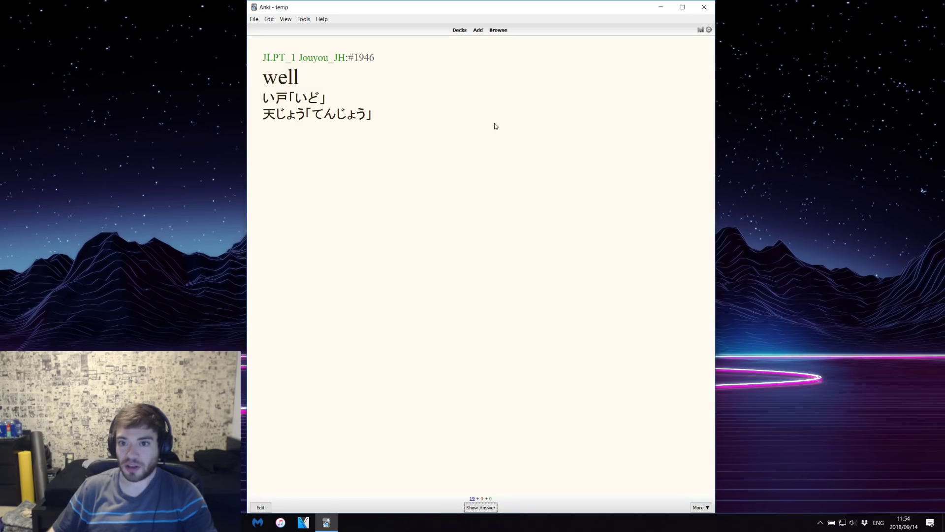
click(473, 508)
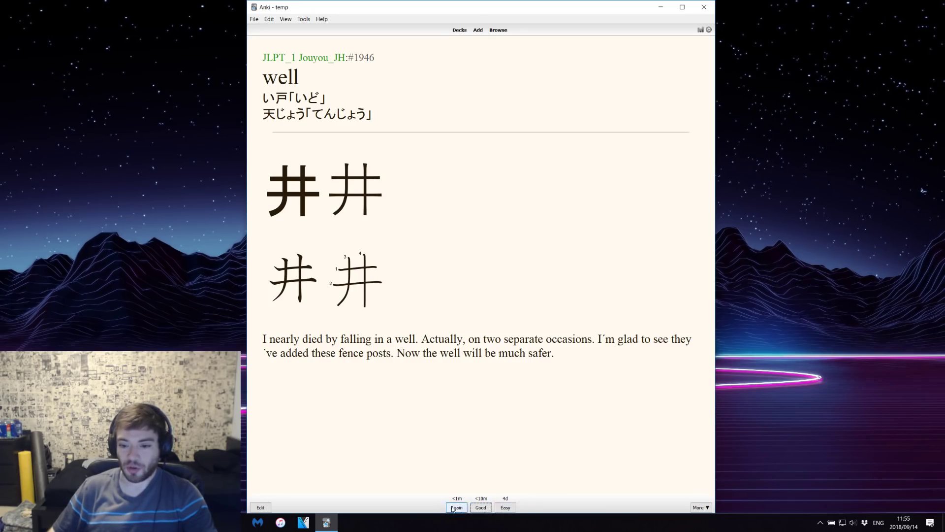
- Return to the deck list, reopen the 漢字 deck's options and examine the learning steps for new cards
click(459, 30)
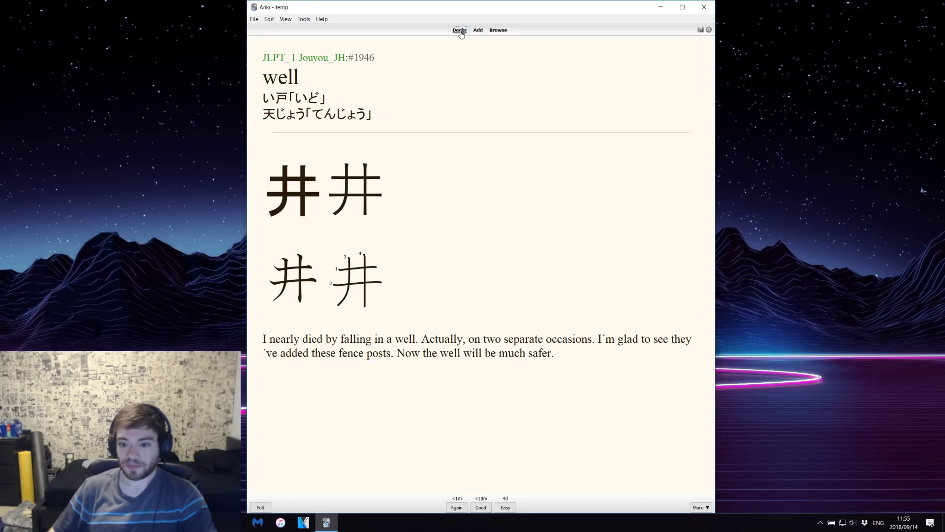
click(603, 75)
click(615, 88)
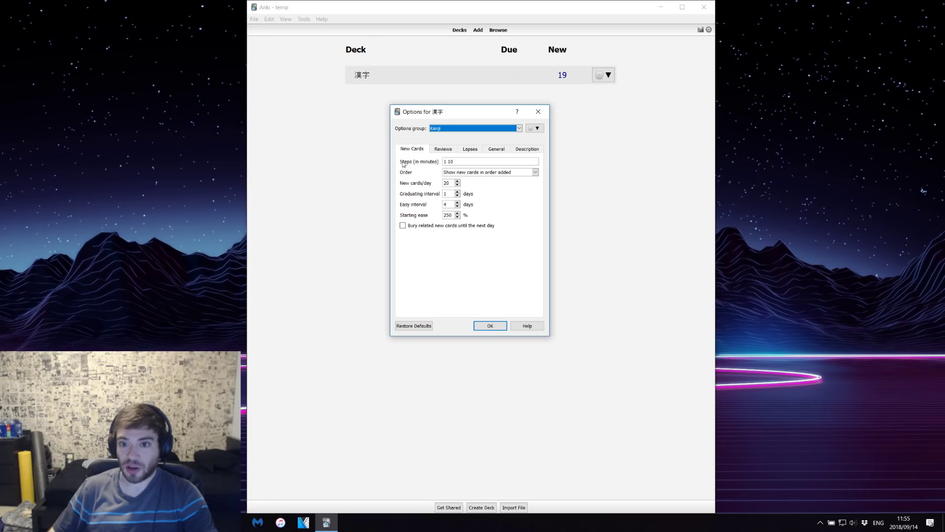
click(461, 162)
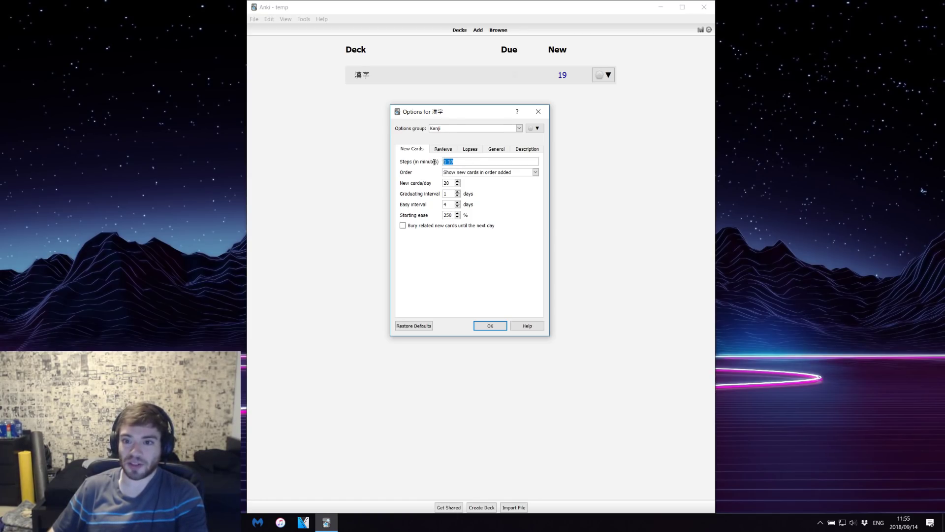
drag(450, 161, 440, 162)
click(454, 162)
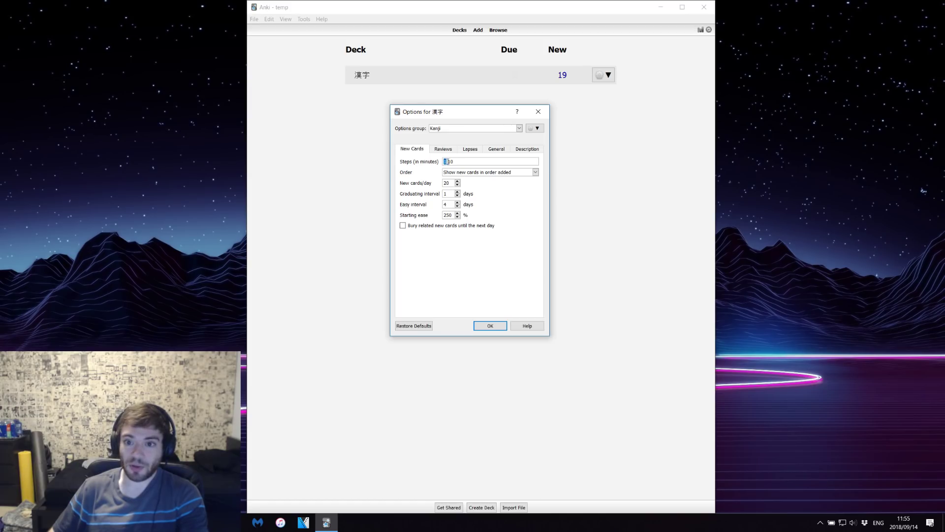
drag(446, 161, 452, 162)
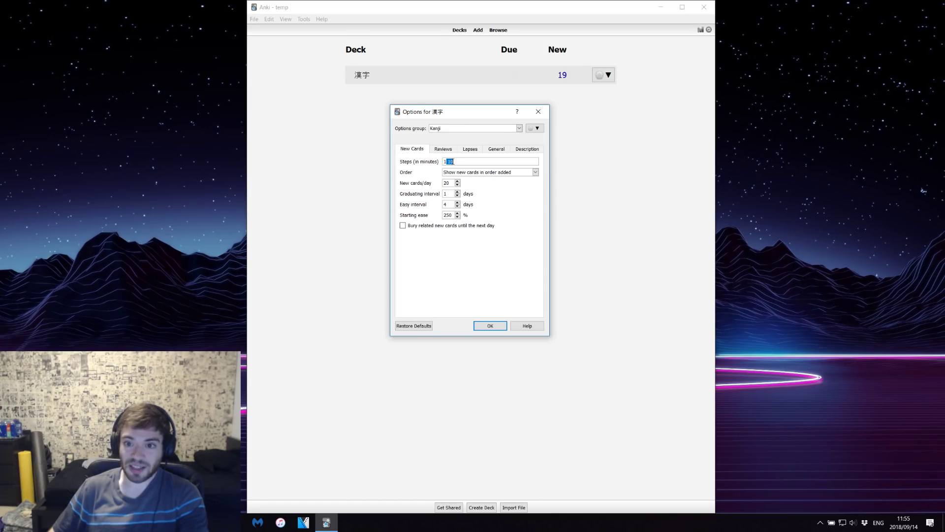
- Add a third learning step of 100 minutes for new cards and go over each step in turn
click(458, 159)
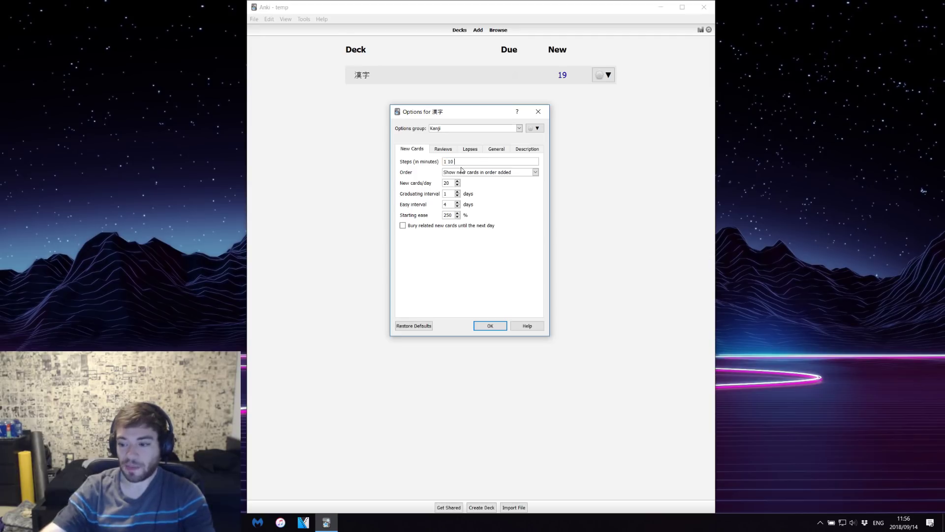
text(100)
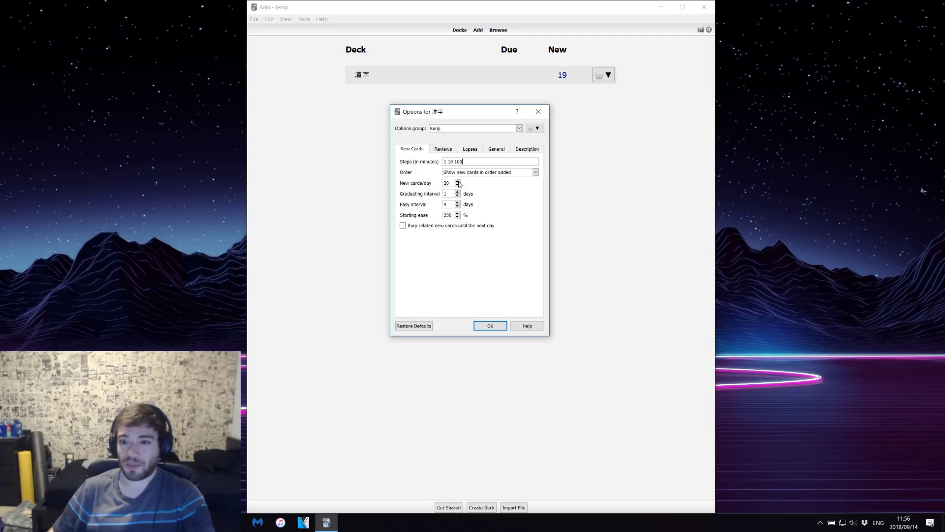
double_click(445, 161)
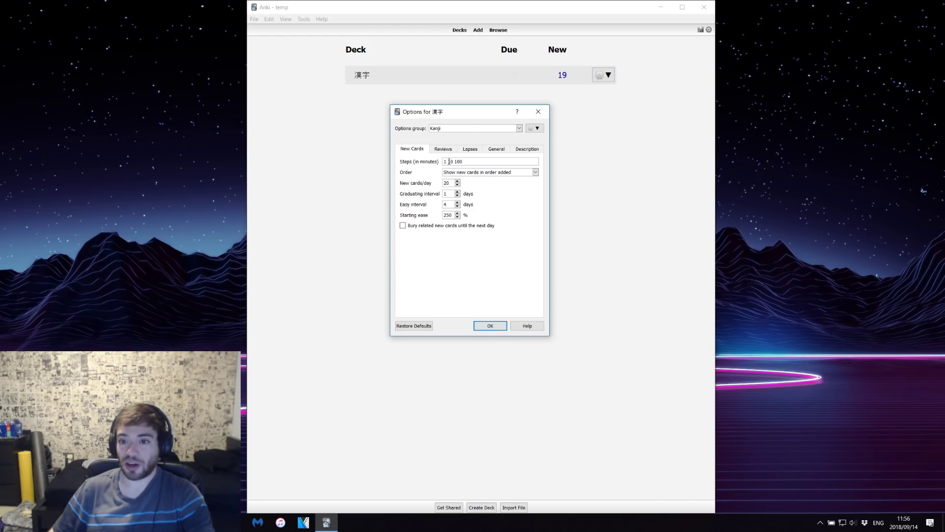
double_click(449, 161)
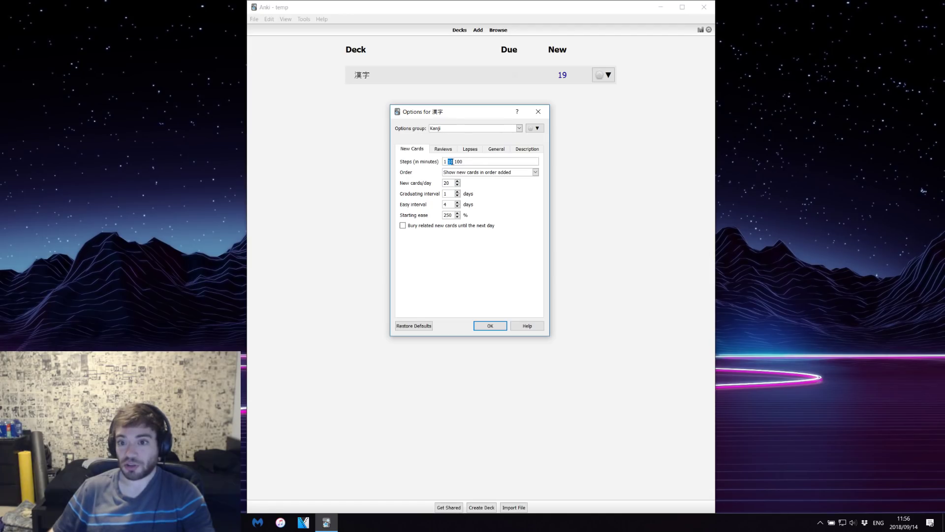
double_click(460, 161)
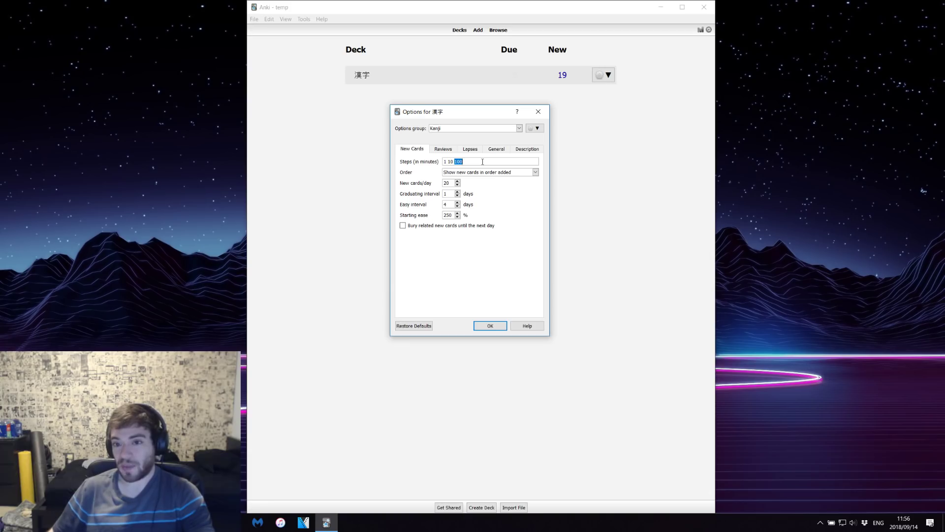
- Set the graduating interval to 3 days and go over the learning steps that lead up to it
double_click(444, 193)
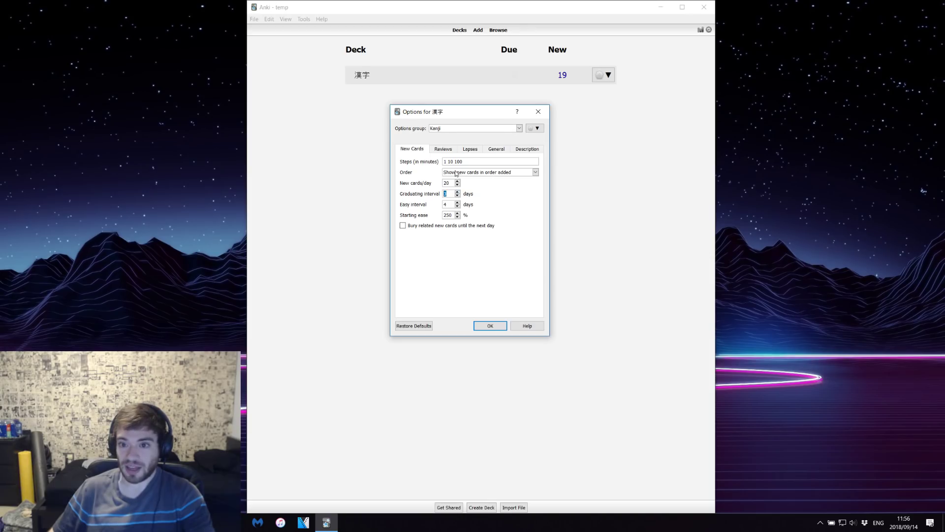
click(468, 161)
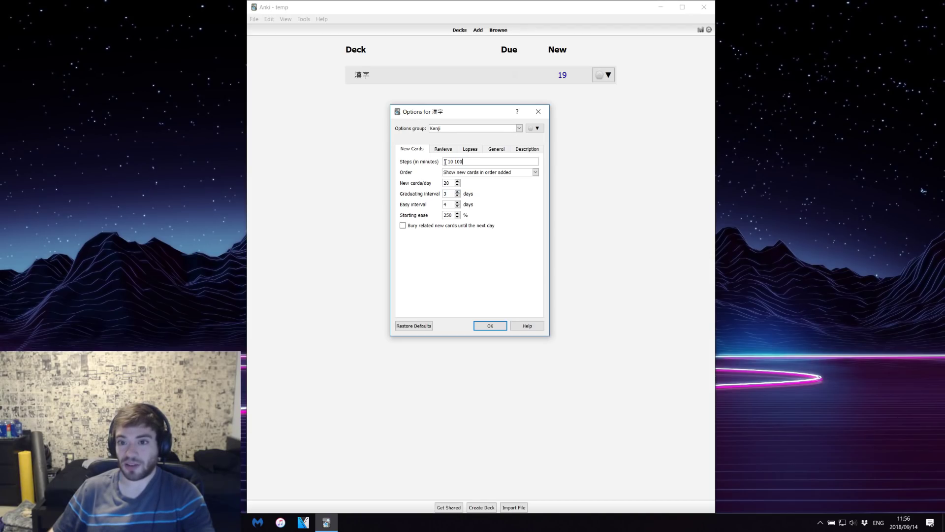
double_click(446, 162)
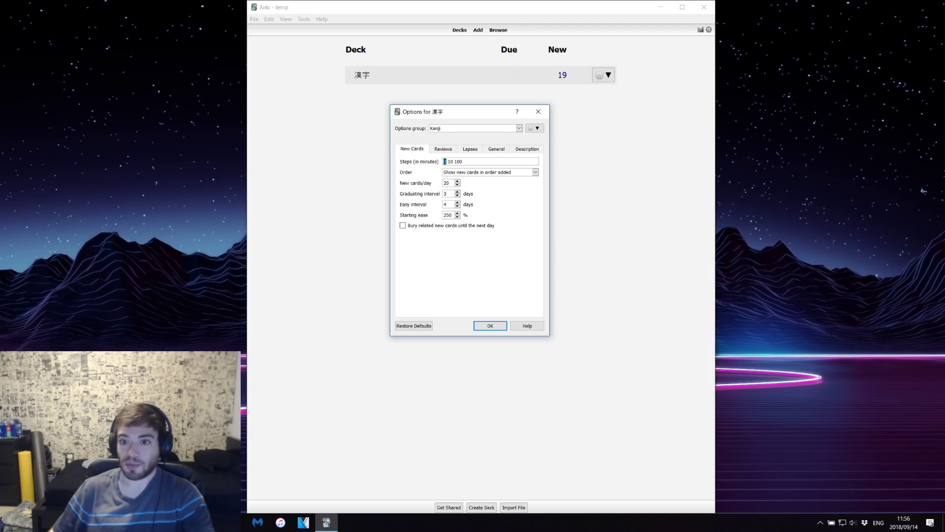
double_click(451, 162)
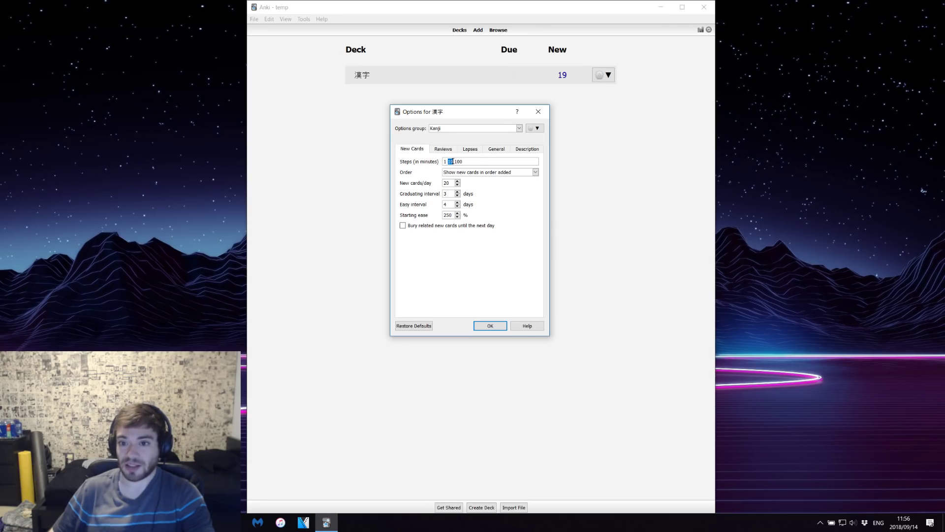
double_click(459, 162)
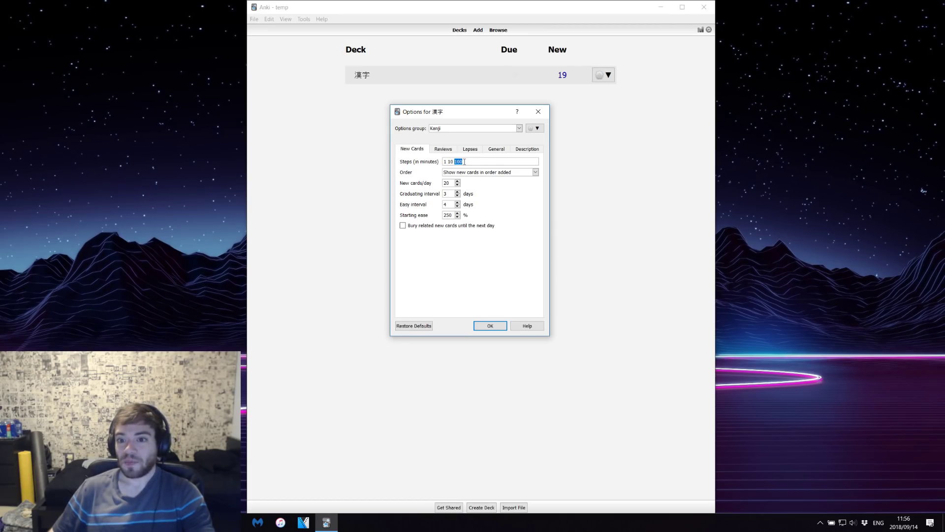
double_click(445, 194)
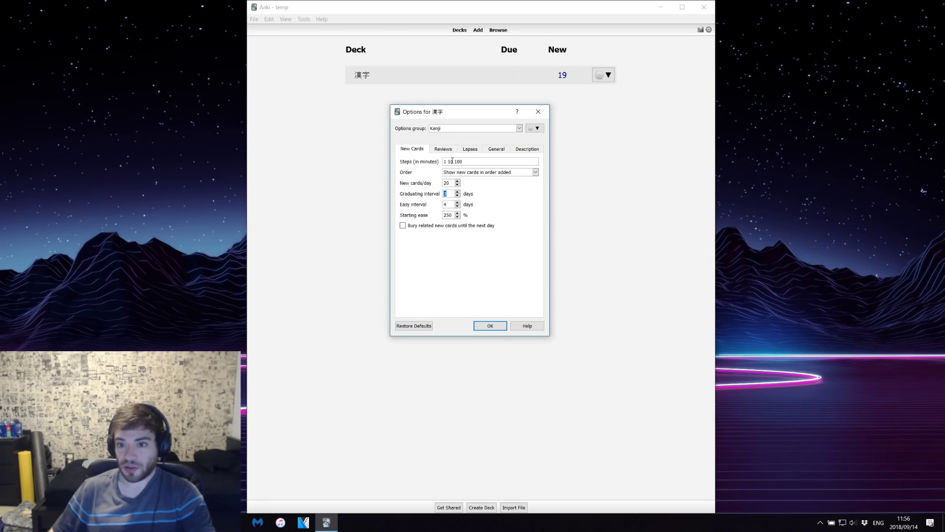
click(478, 161)
text(1541)
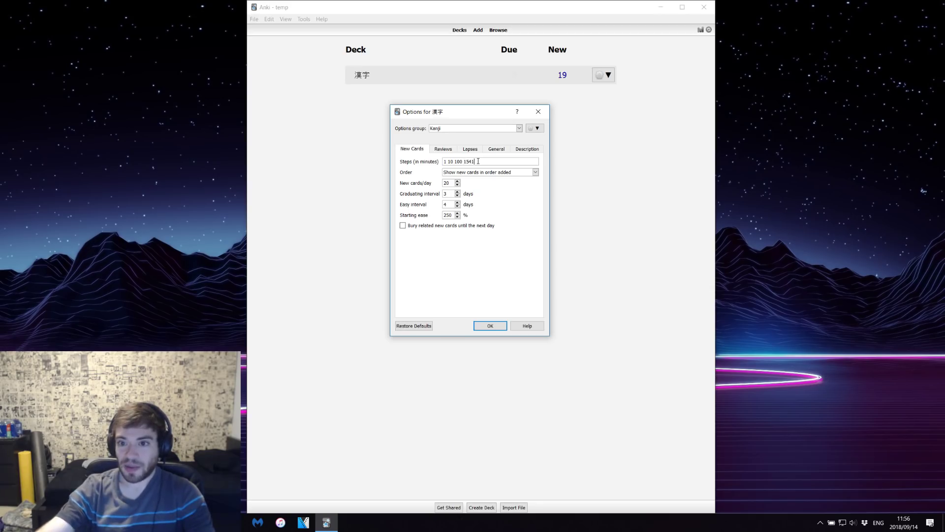
text(68456641)
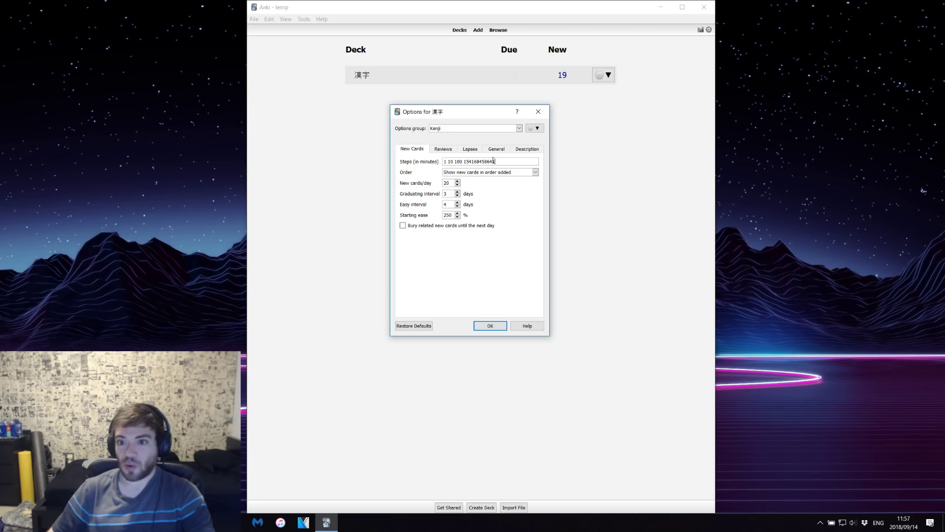
drag(494, 161, 465, 158)
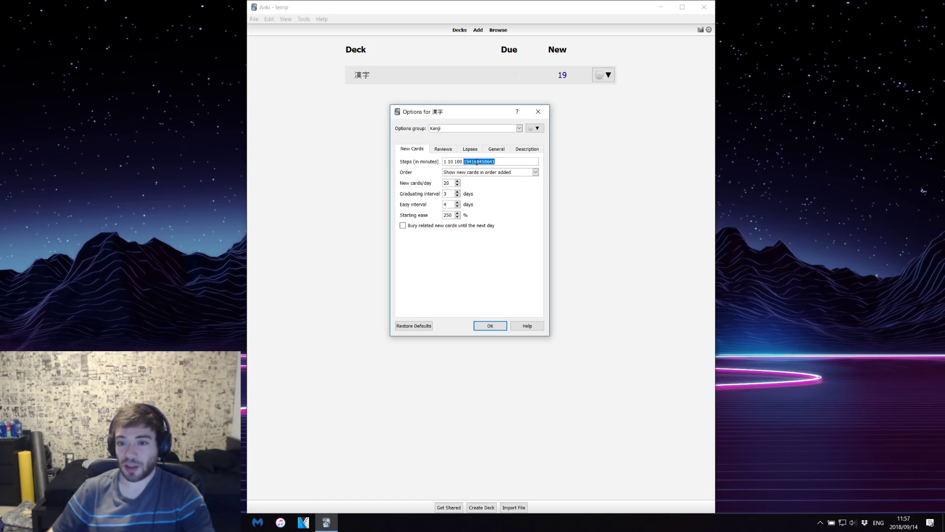
click(458, 161)
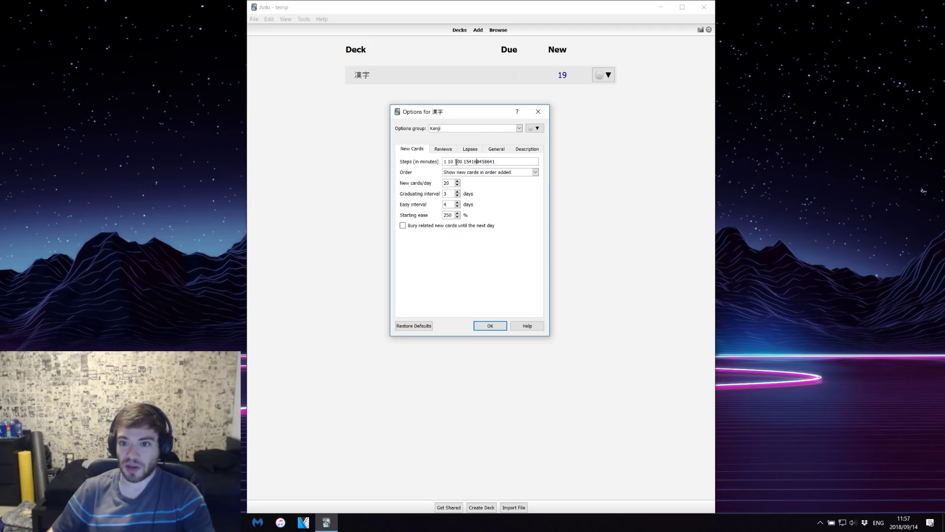
drag(455, 161, 499, 162)
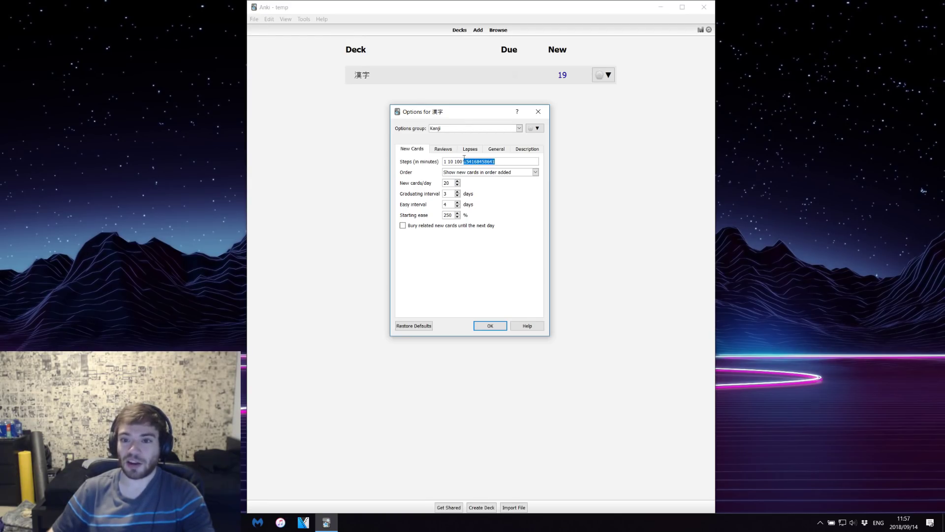
double_click(445, 193)
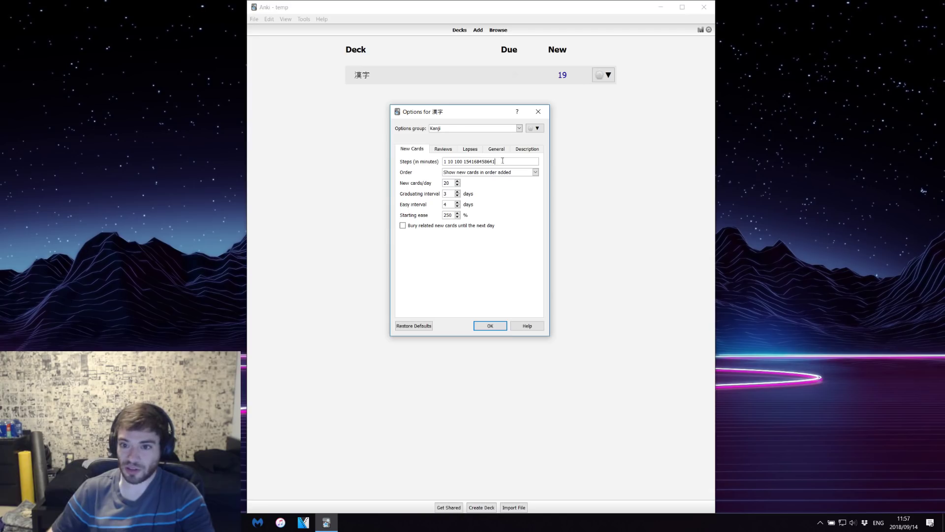
- Cut the learning steps back to 1 and 10 minutes and save the deck options
drag(502, 160, 453, 161)
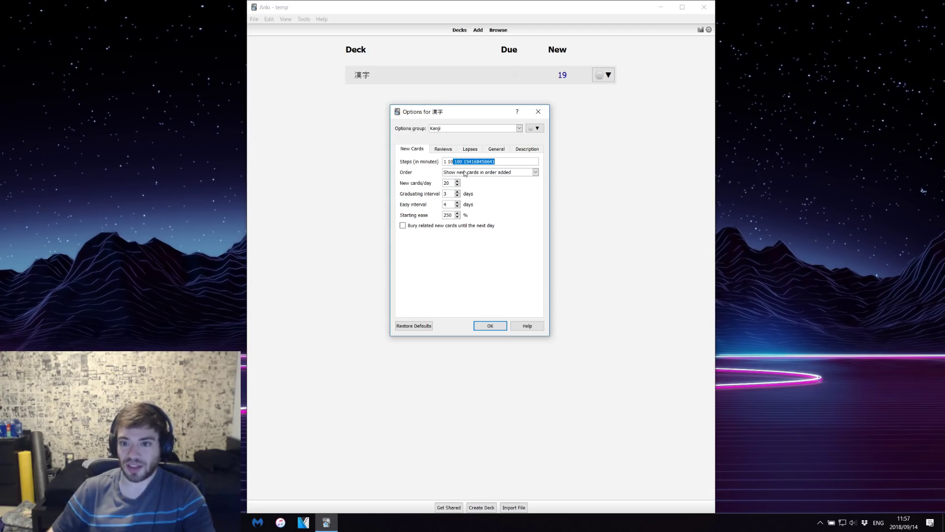
key(BackSpace)
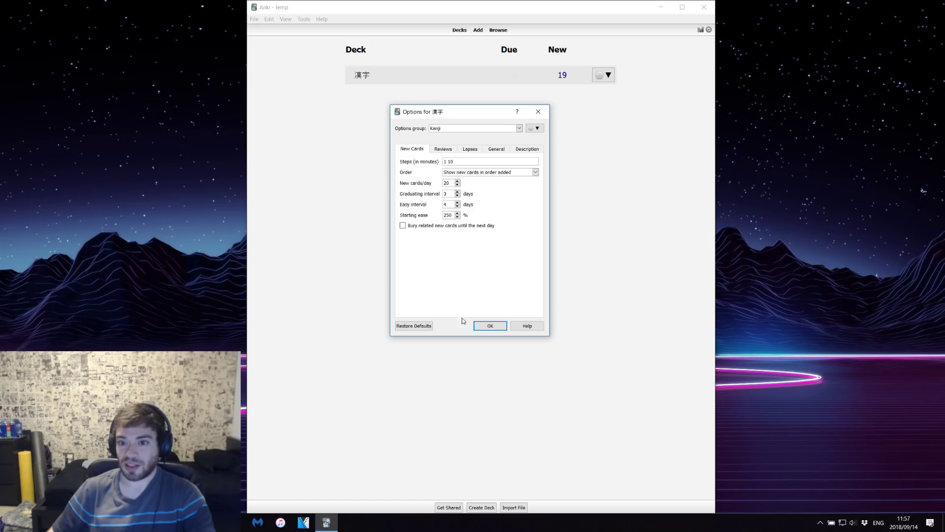
click(485, 326)
- Study the 漢字 deck and reveal the "well" card's answer to check the intervals offered for each rating
click(358, 74)
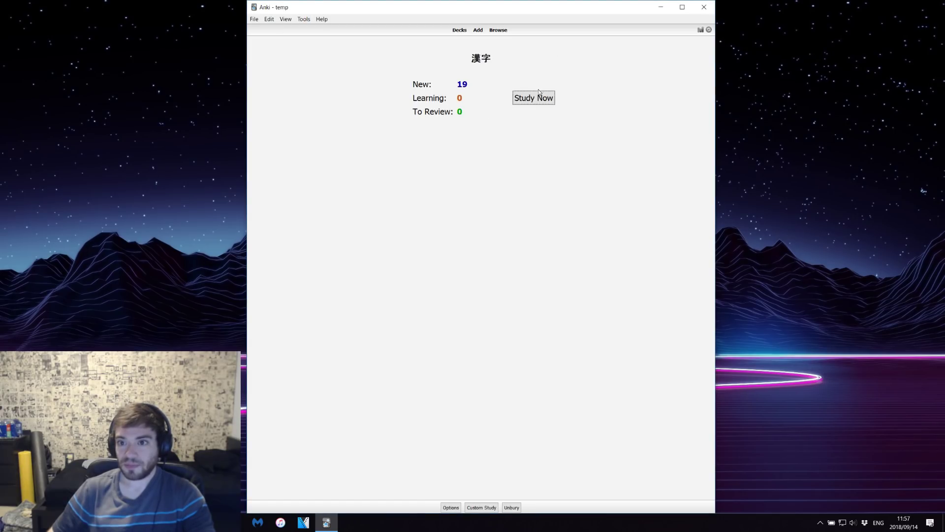
click(534, 97)
click(480, 507)
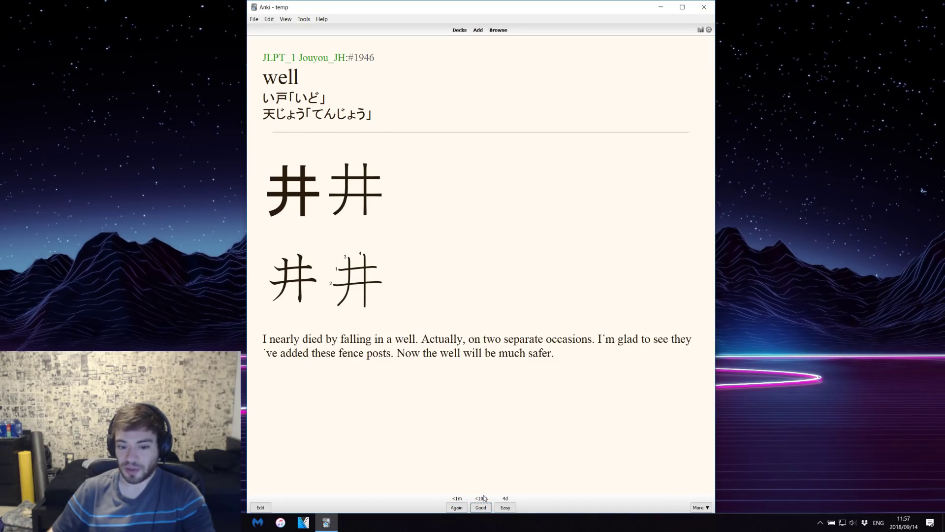
- Return to the deck list, set the 漢字 deck's new-card learning steps to 2 and 30 minutes, and save the options
key(d)
click(605, 74)
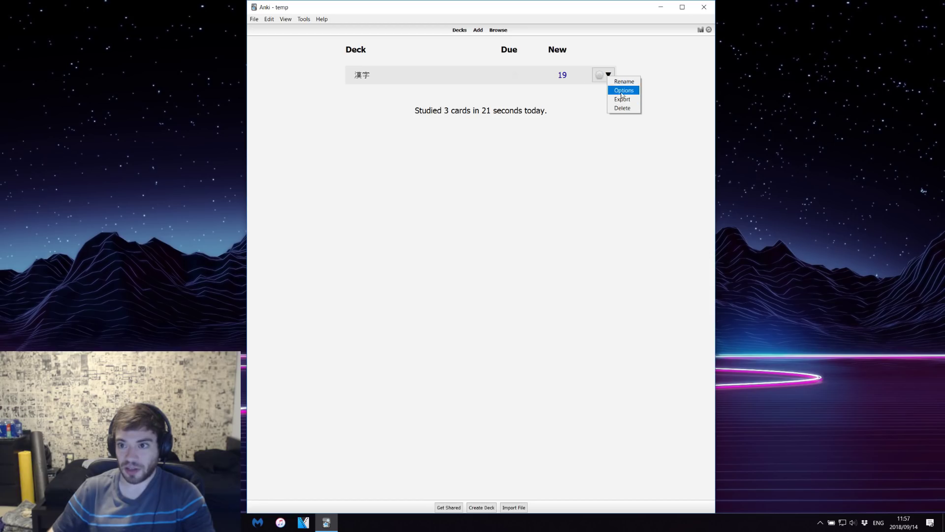
click(621, 92)
click(447, 163)
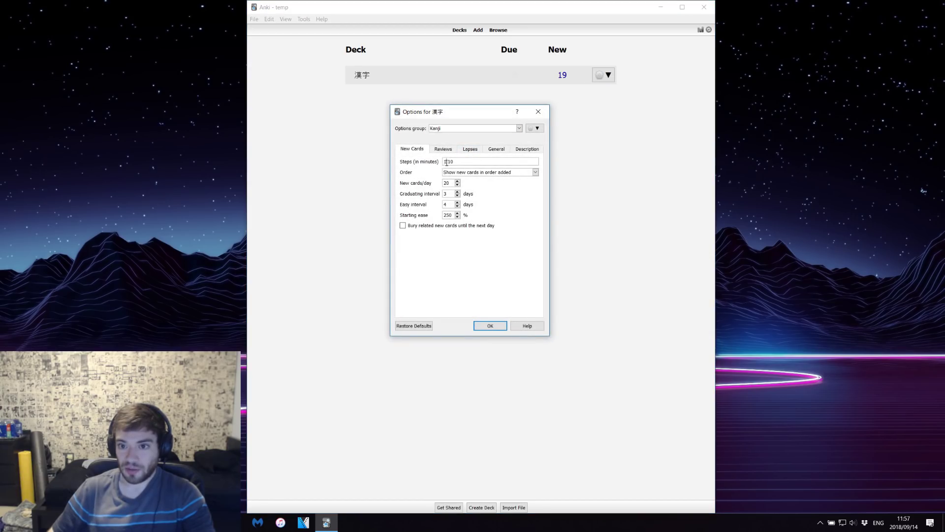
double_click(447, 163)
text(2 )
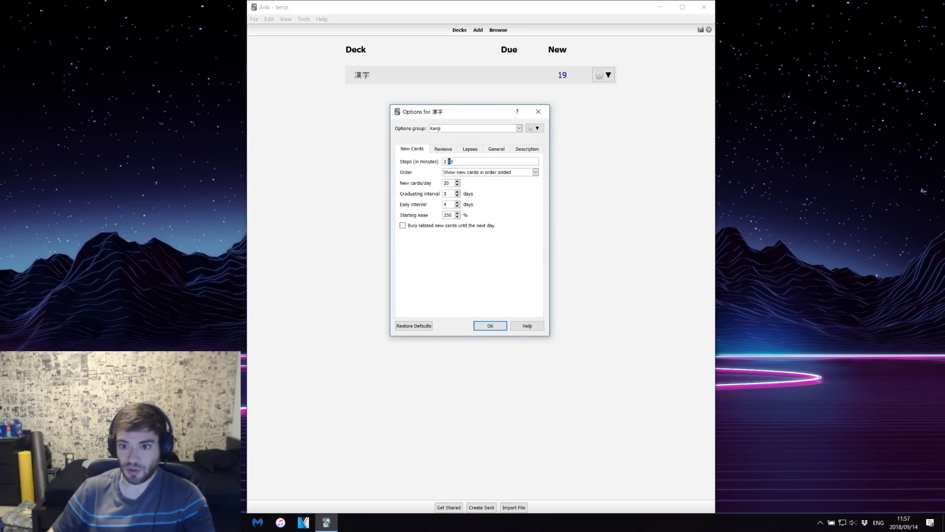
text(3)
click(490, 325)
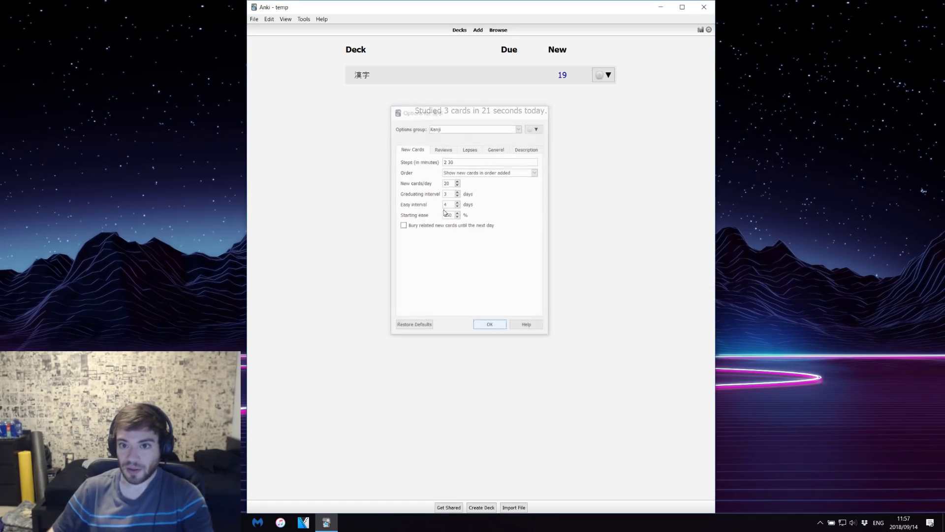
- Resume studying the 漢字 deck and reveal the "well" card's answer to check how the rating intervals changed
click(362, 75)
key(s)
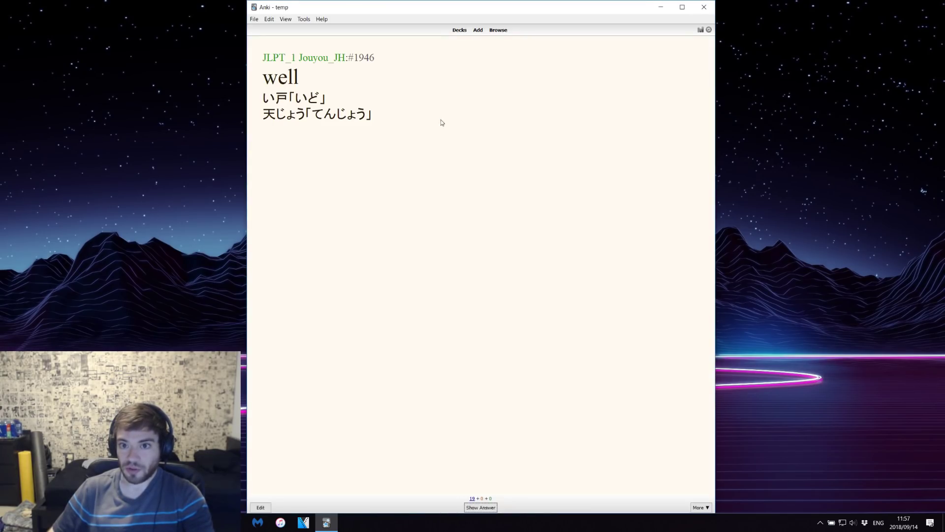
key(space)
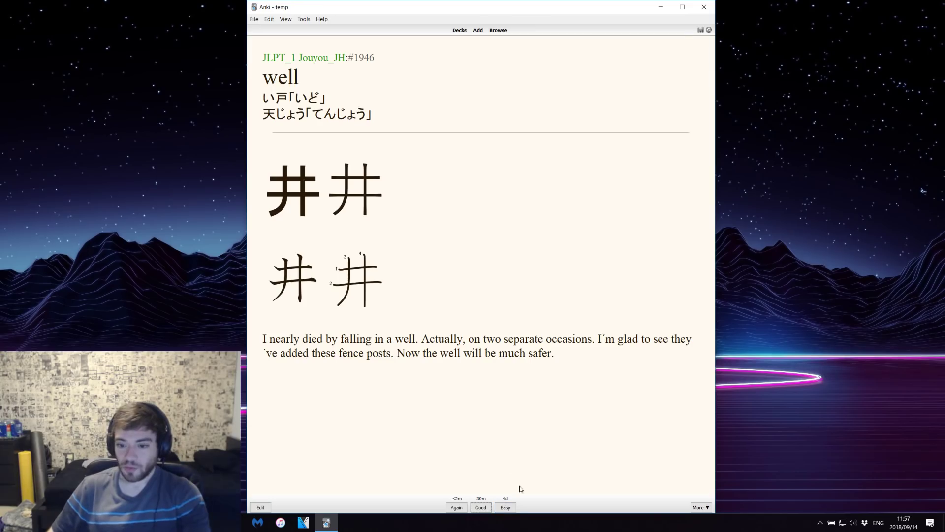
- Return to the deck list, open the 漢字 deck's options, and extend the new-card learning steps to 2, 30 and 100 minutes
key(d)
click(604, 76)
click(616, 91)
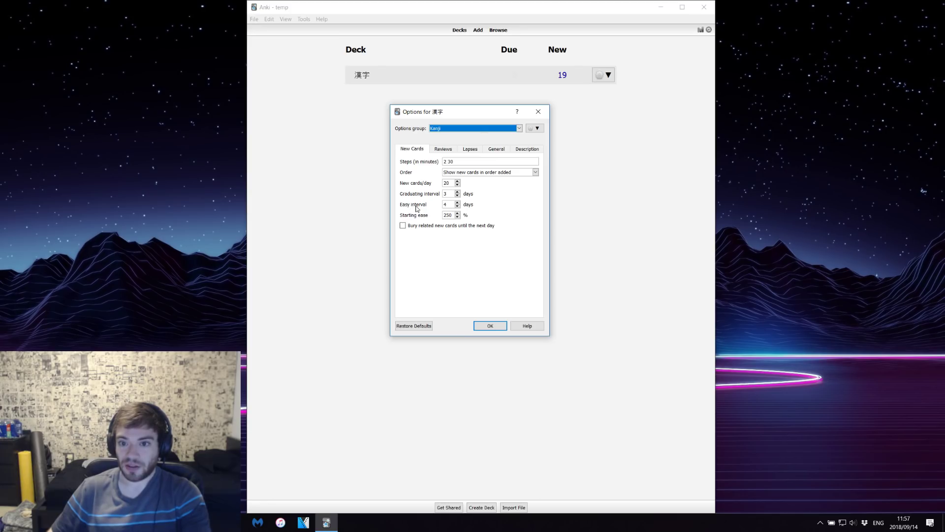
double_click(446, 204)
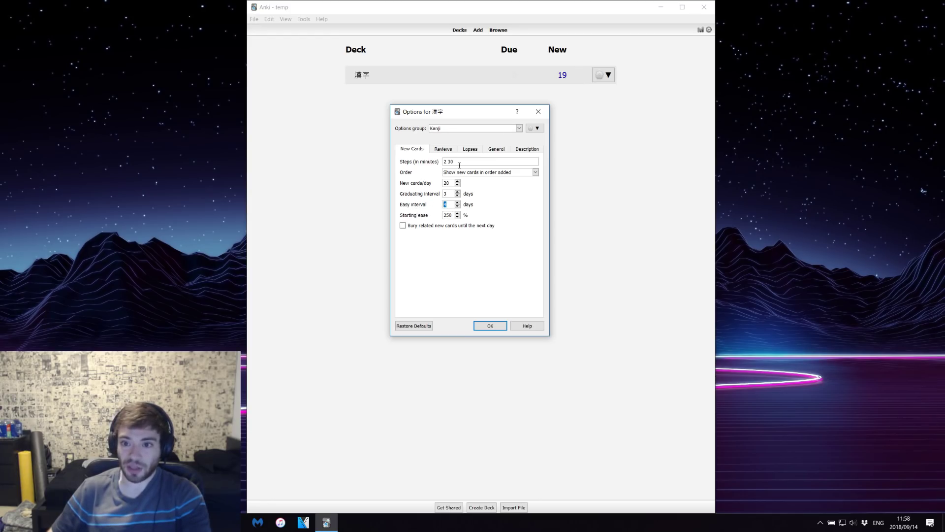
click(445, 161)
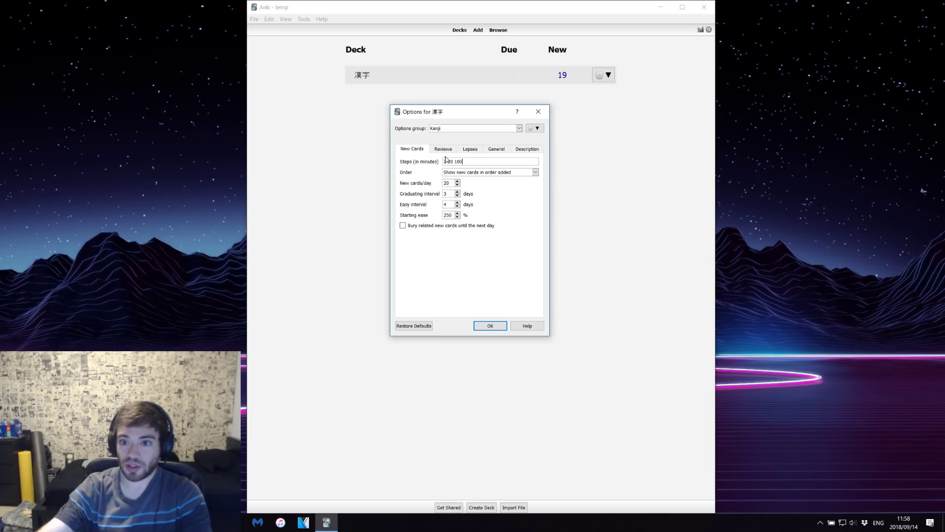
text(100)
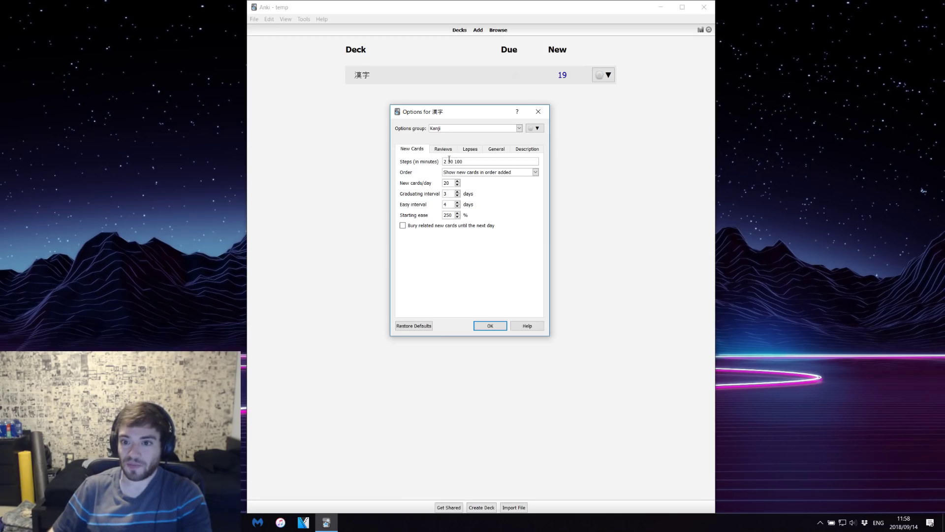
double_click(445, 161)
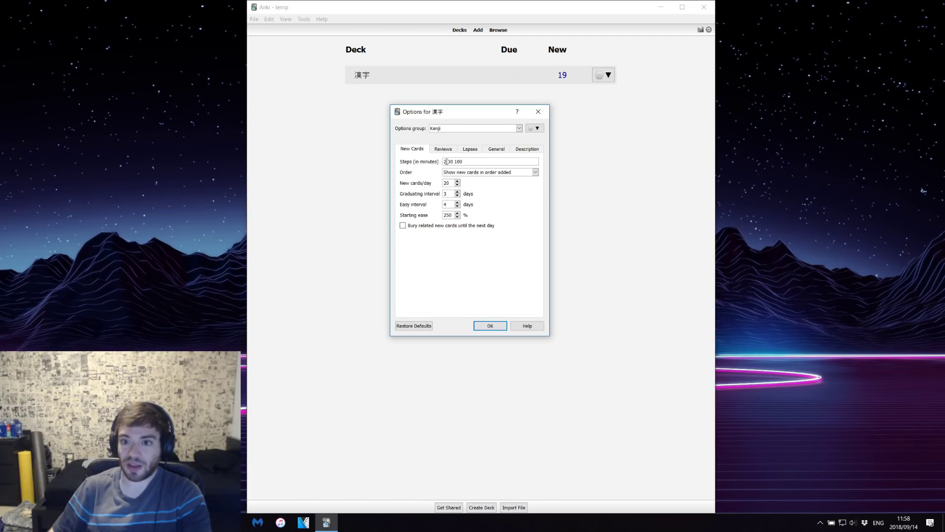
double_click(445, 161)
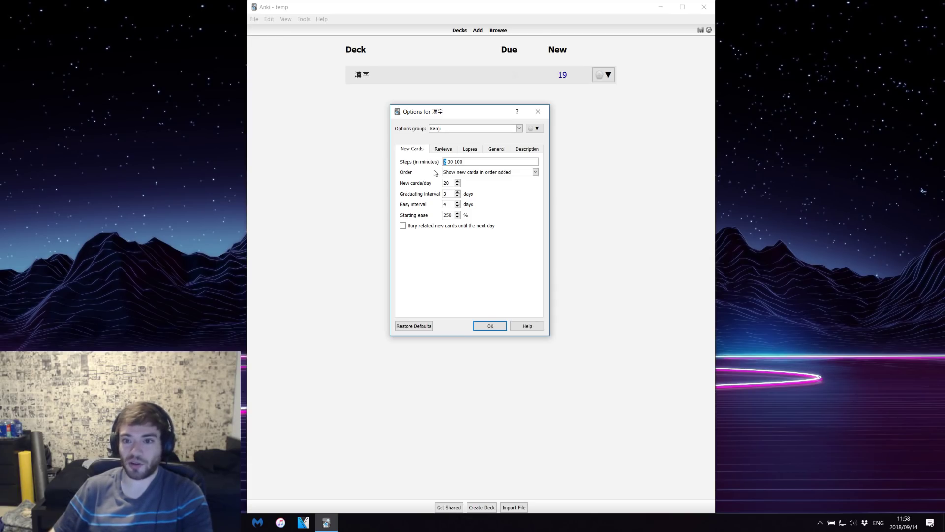
- Set the easy interval for new cards to 10 days and save the deck options
key(Tab)
key(Tab)
key(Tab)
key(Tab)
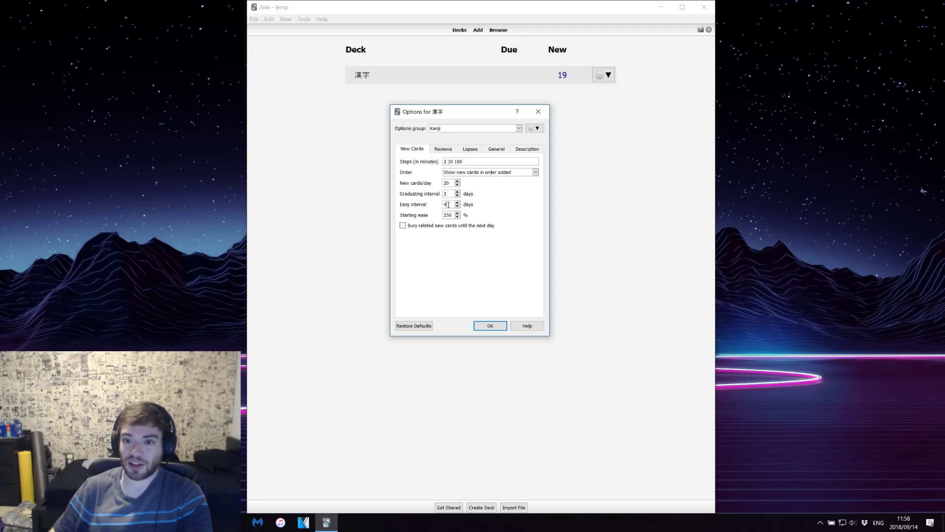
drag(449, 204, 442, 205)
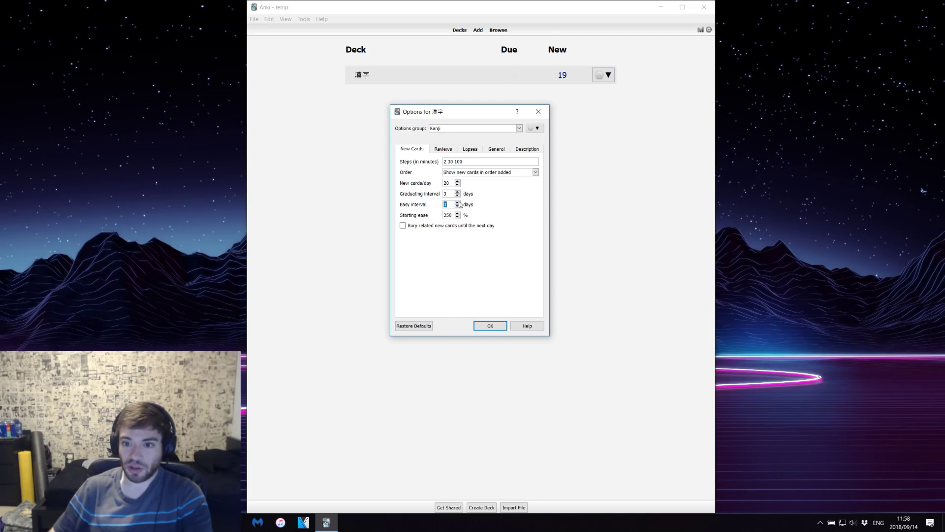
click(457, 202)
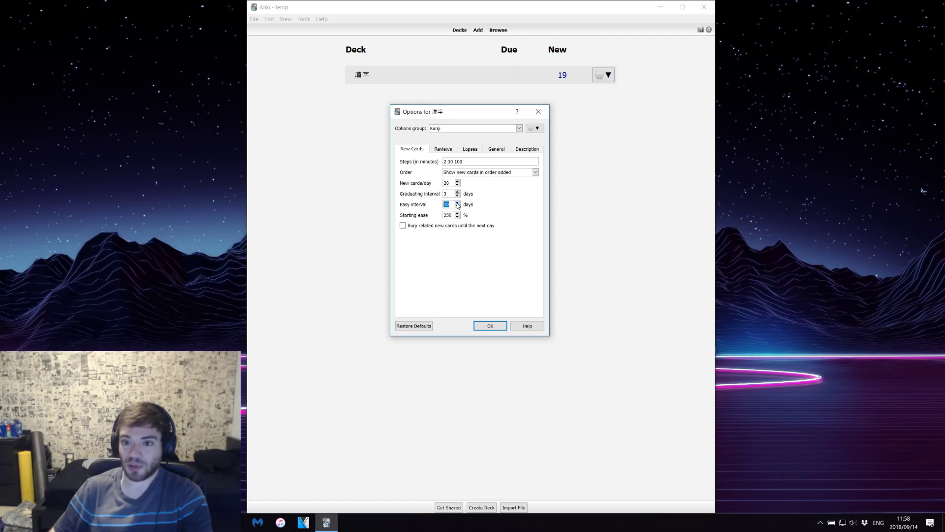
double_click(452, 162)
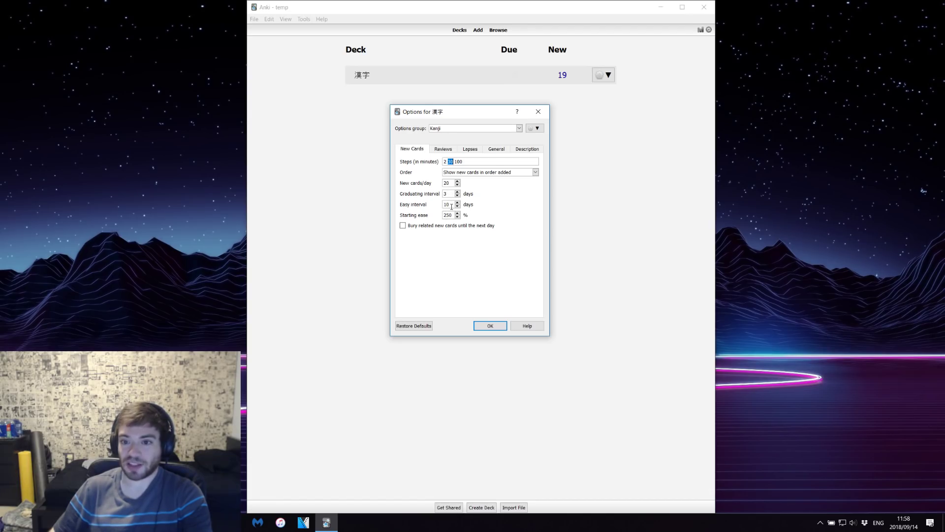
click(445, 196)
drag(446, 194, 439, 195)
click(446, 204)
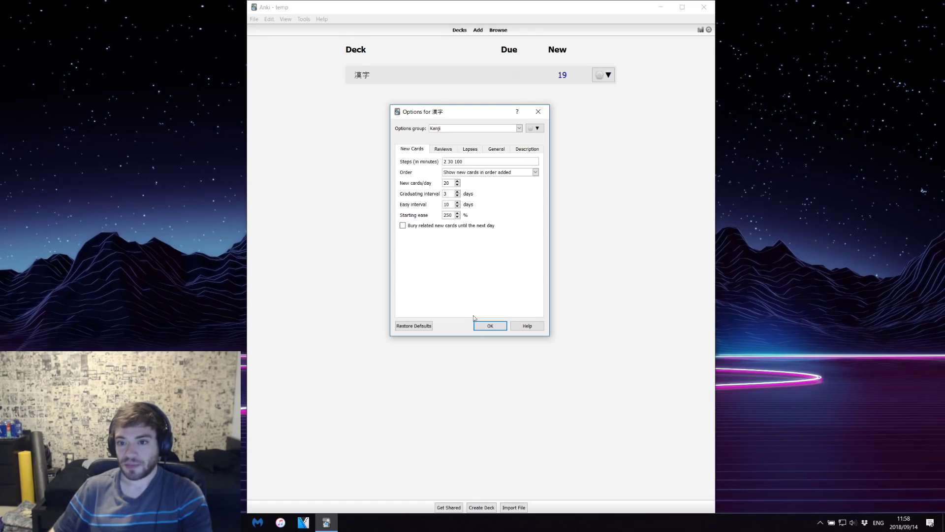
click(485, 326)
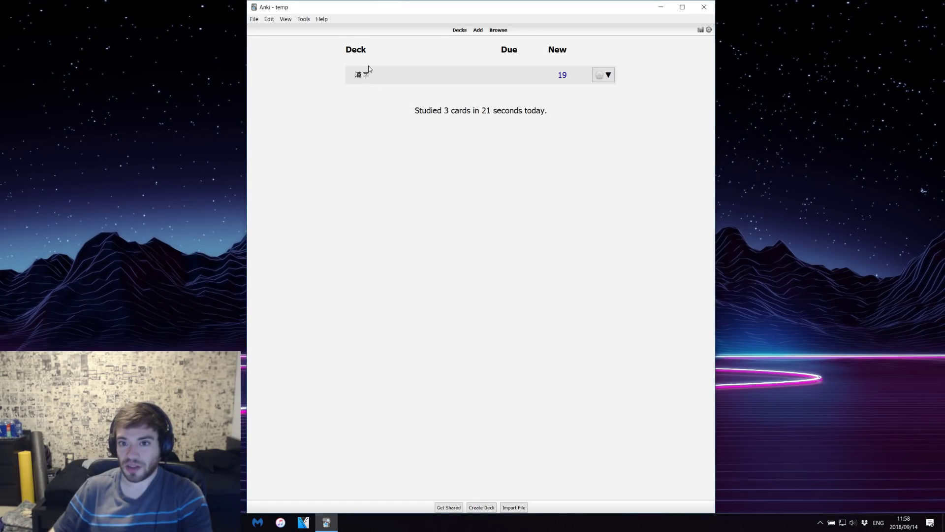
- Study the 漢字 deck, reveal the "well" card's answer to check the rating intervals, and return to the deck list without rating it
click(371, 75)
click(514, 97)
key(space)
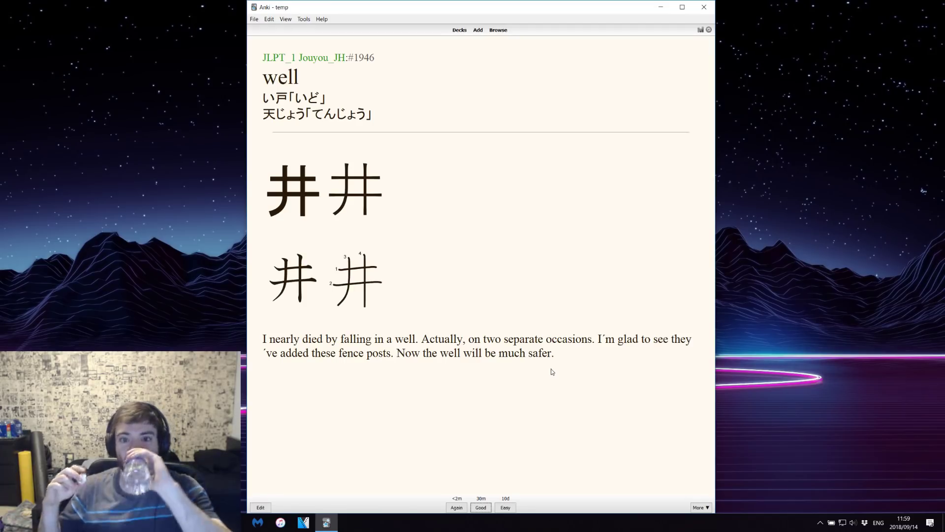
key(d)
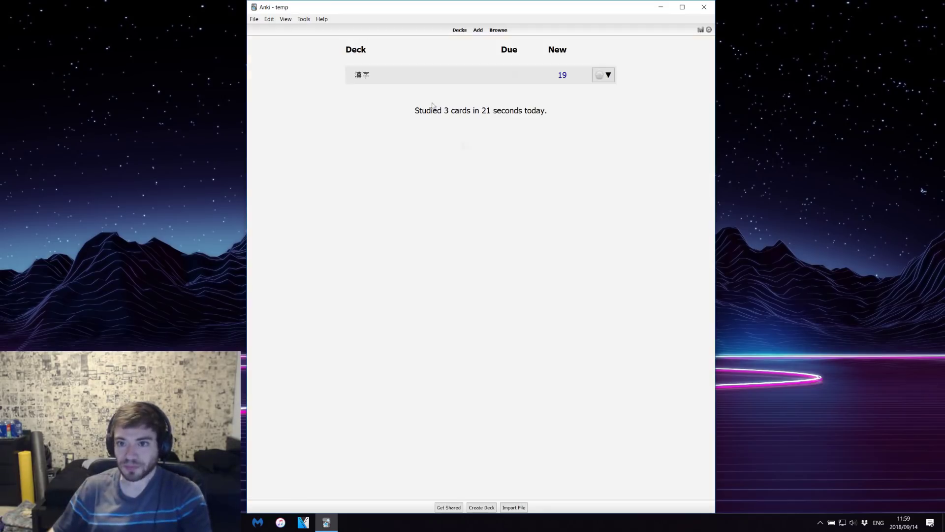
click(362, 74)
key(s)
key(space)
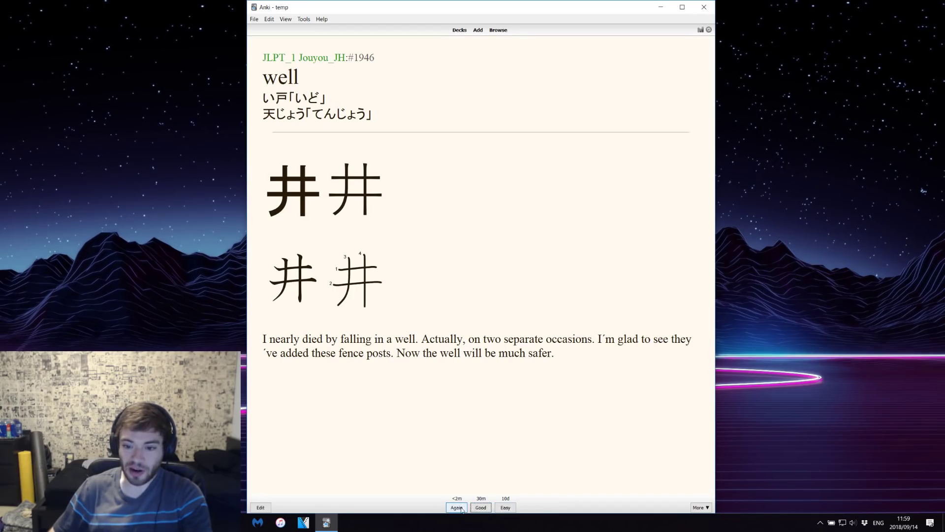
key(d)
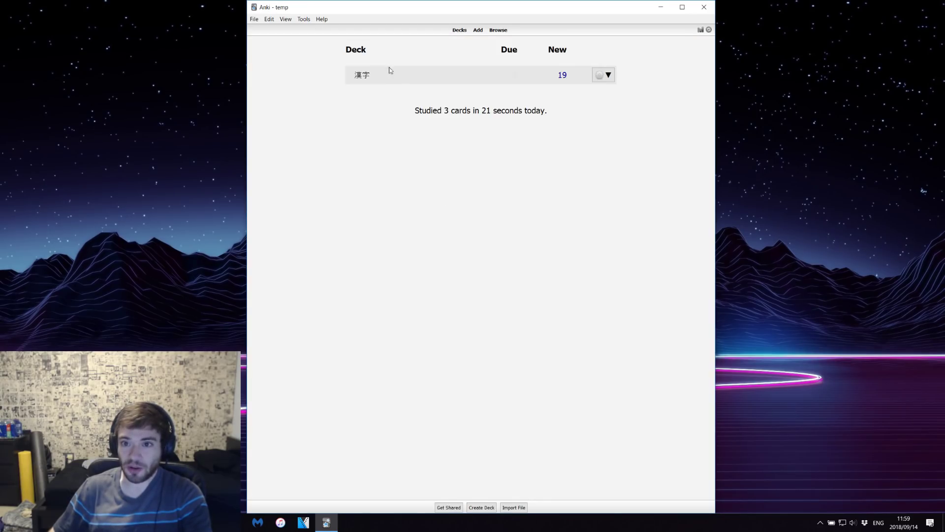
- Study the 漢字 deck again, reveal the "well" card's answer, rate it Good, and return to the deck list
click(363, 77)
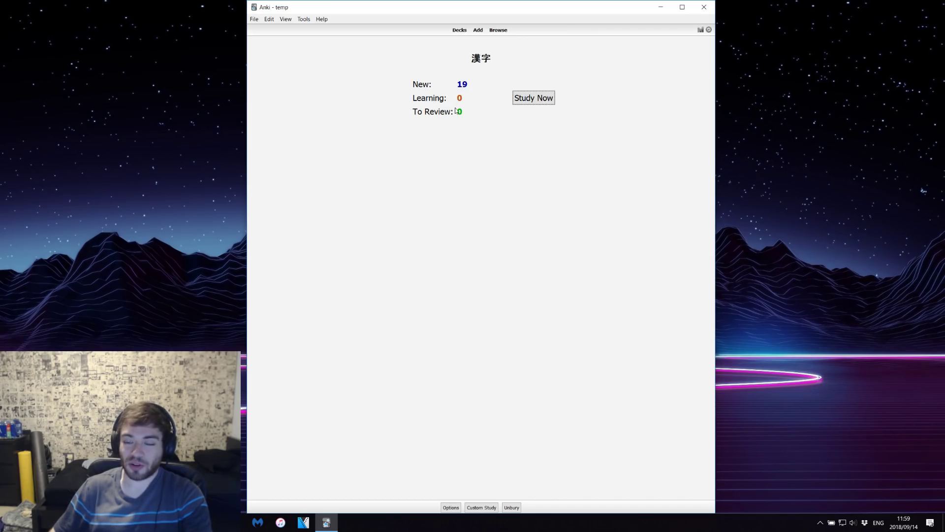
click(519, 98)
key(space)
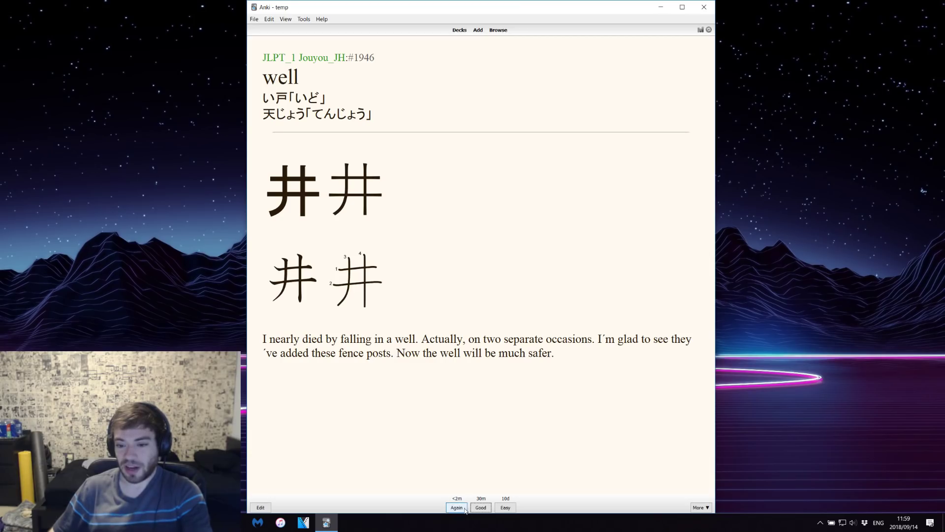
click(486, 507)
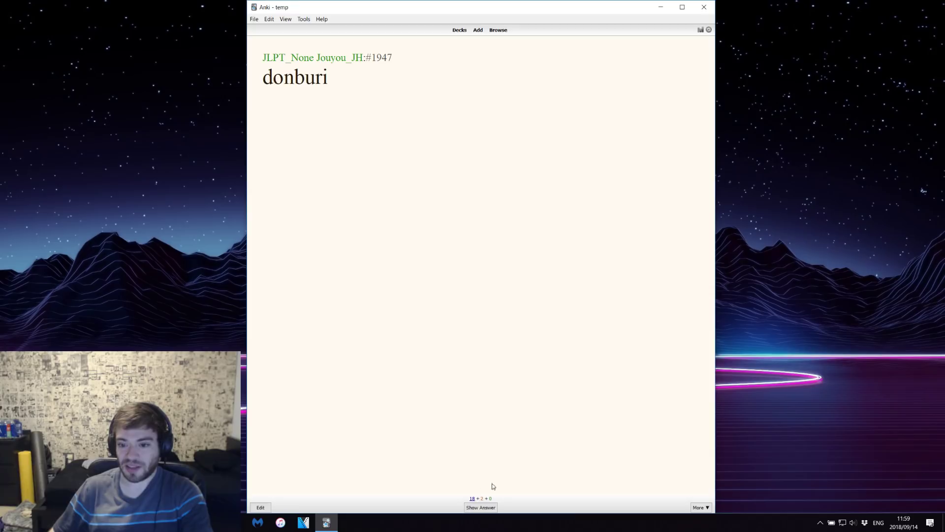
click(459, 32)
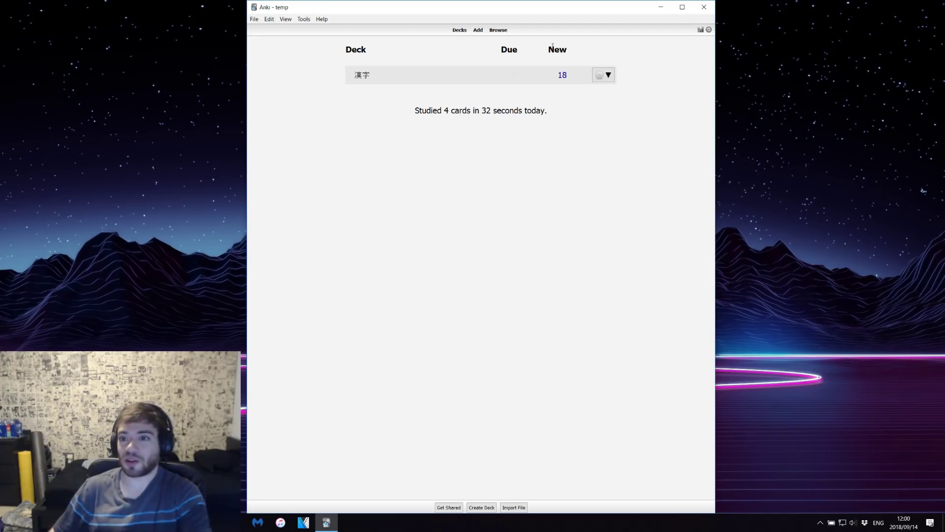
- Open the 漢字 deck's options and go through the new-card learning steps, order, daily limit, graduating interval, easy interval and starting ease
click(602, 79)
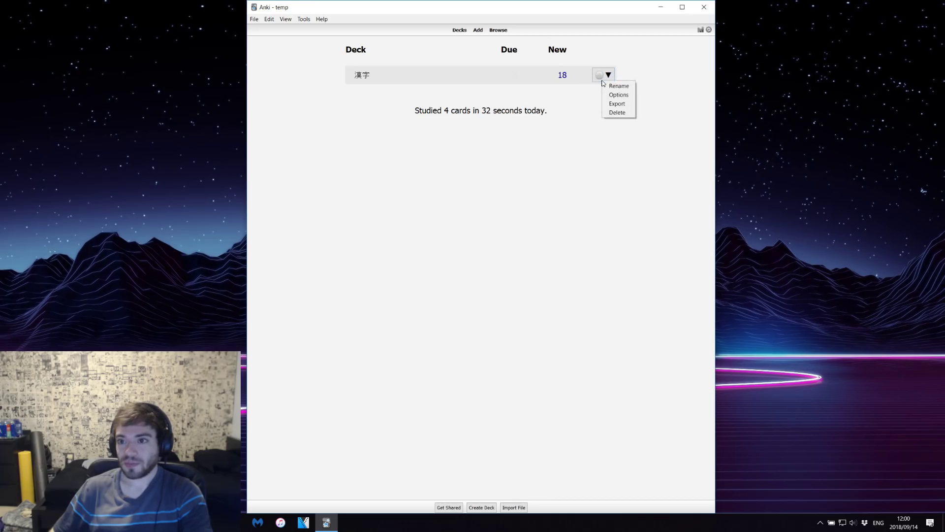
click(609, 94)
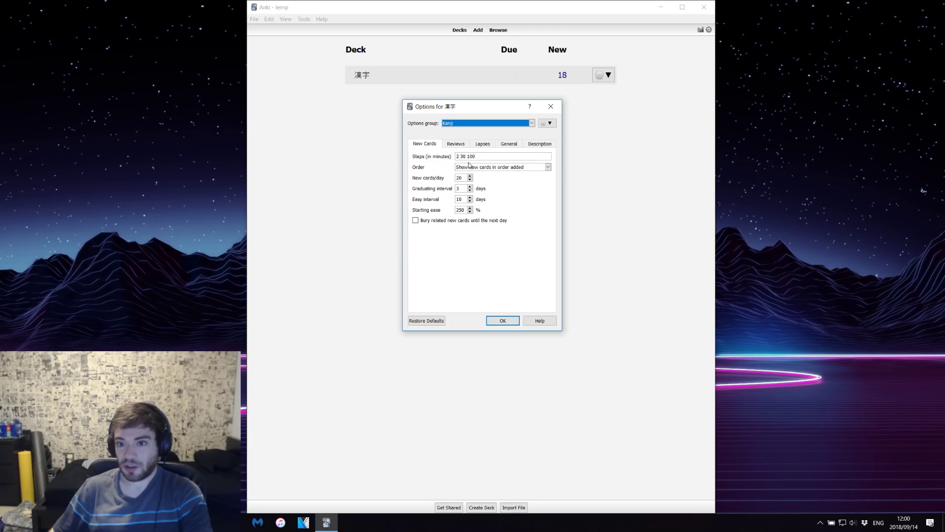
drag(483, 156, 454, 156)
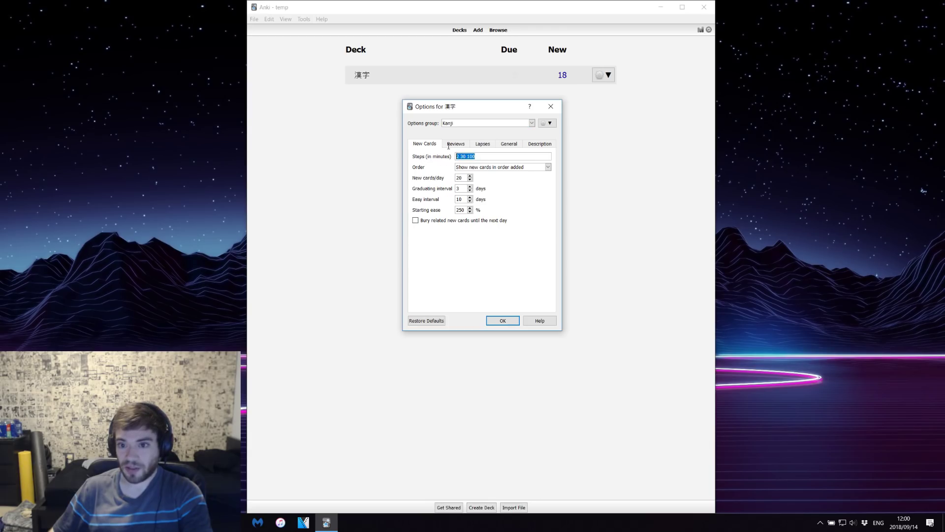
click(490, 168)
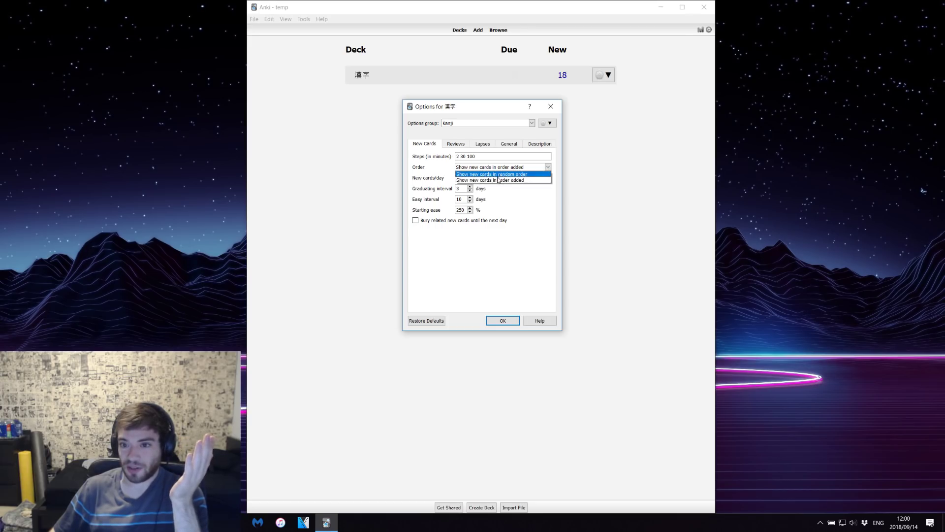
click(498, 180)
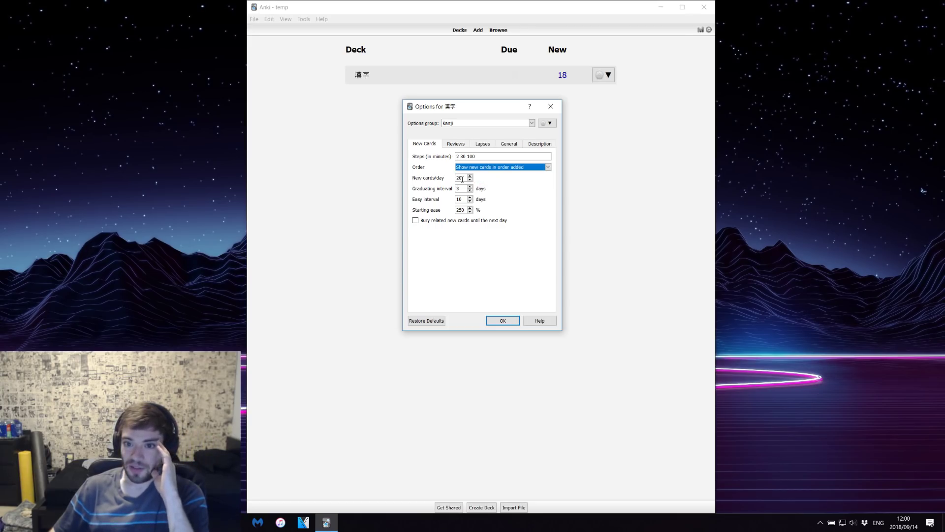
key(Tab)
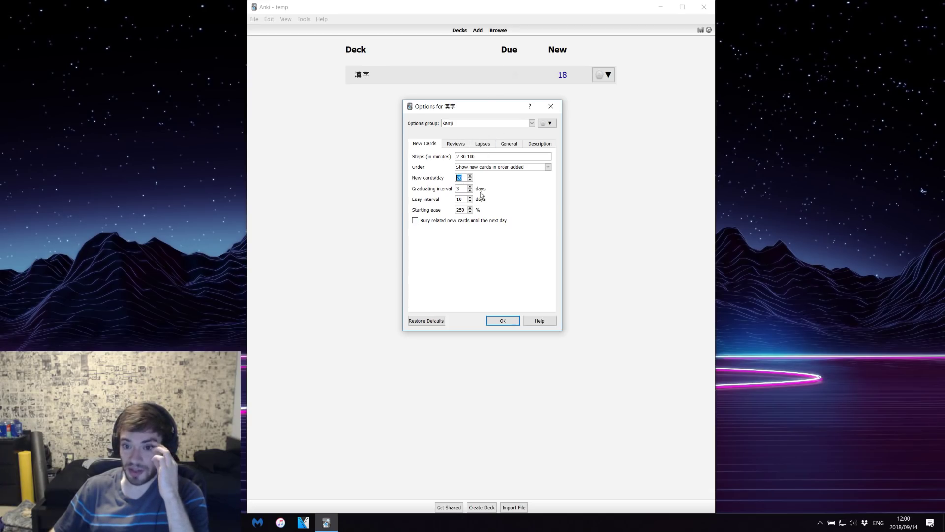
double_click(460, 190)
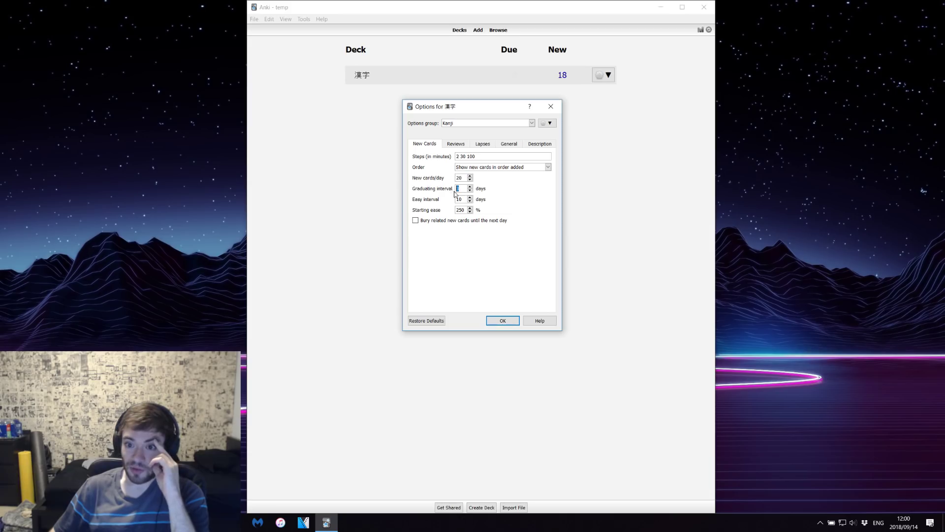
double_click(459, 199)
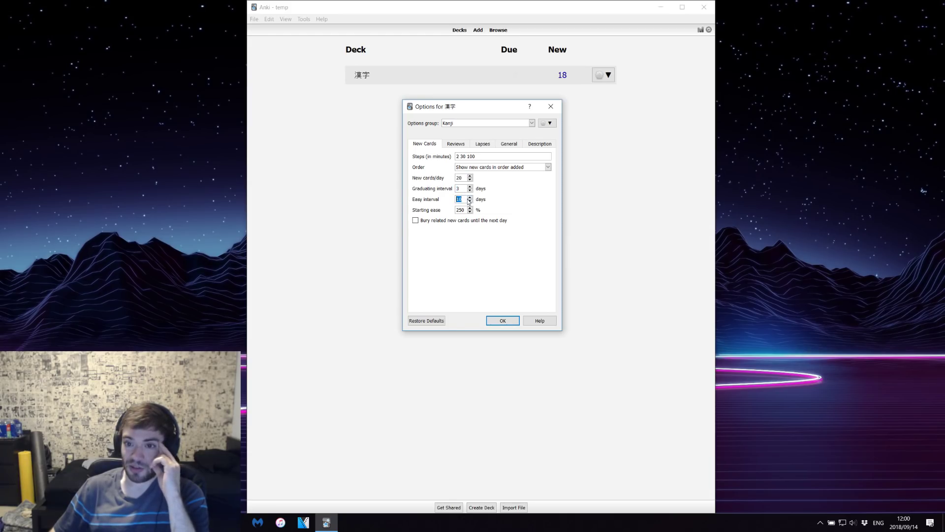
double_click(459, 209)
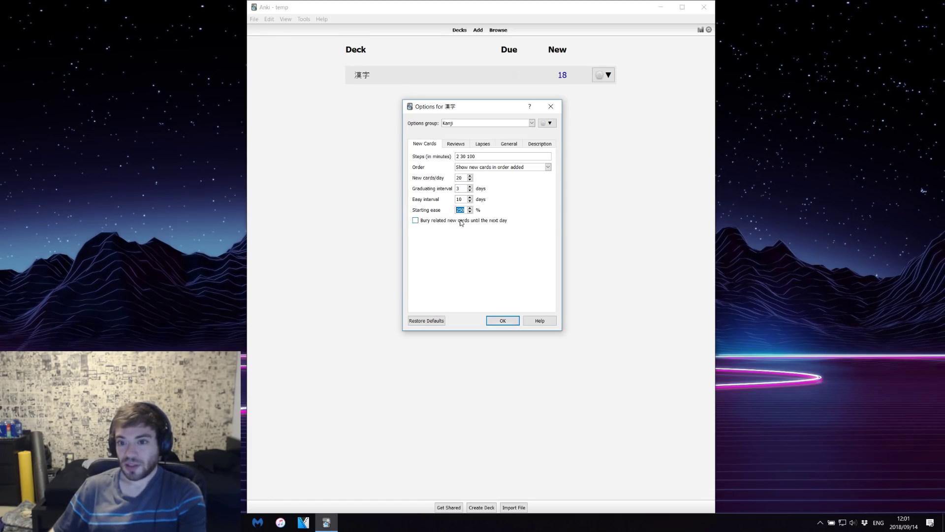
click(460, 210)
double_click(463, 210)
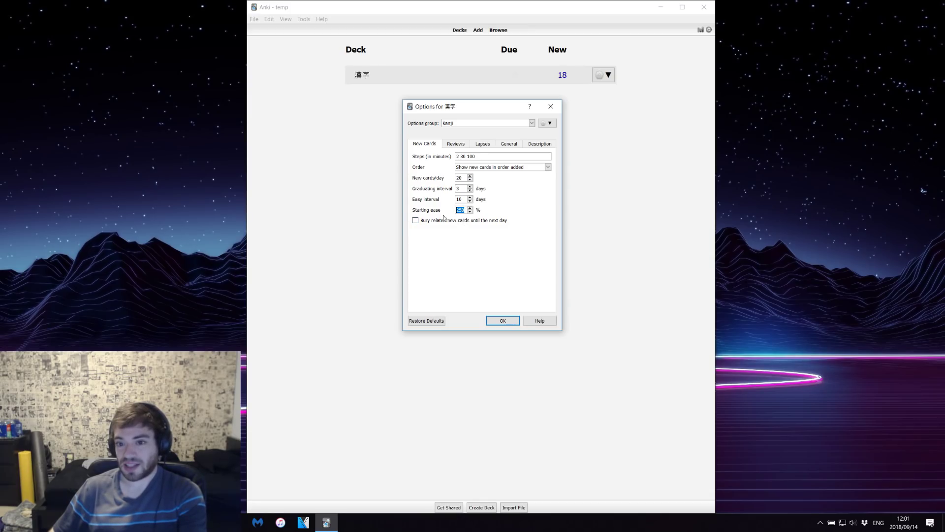
- Enable burying related new cards until the next day, look at the review settings, and save the deck options
click(416, 221)
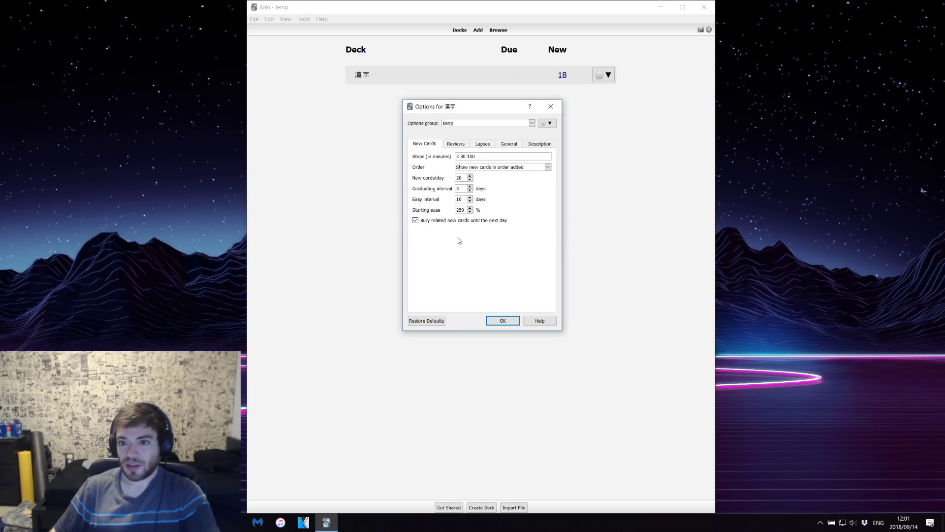
click(459, 146)
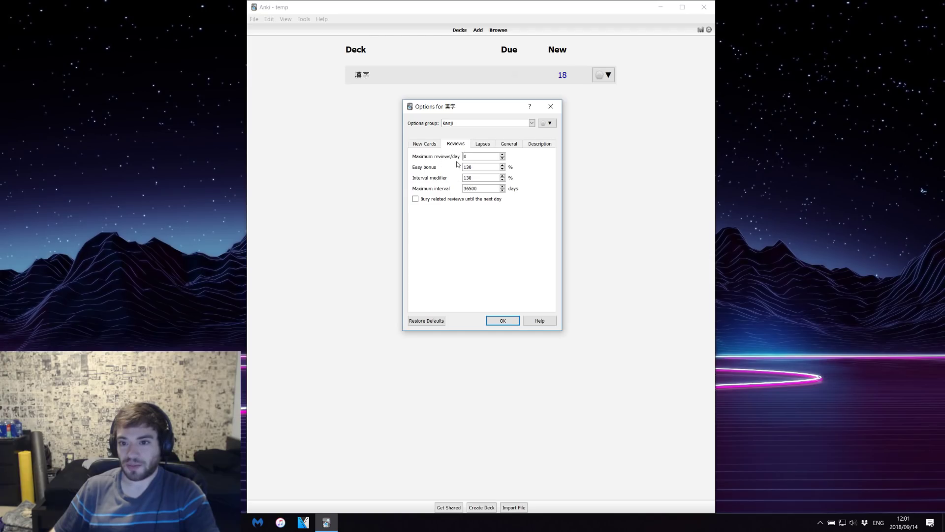
click(503, 324)
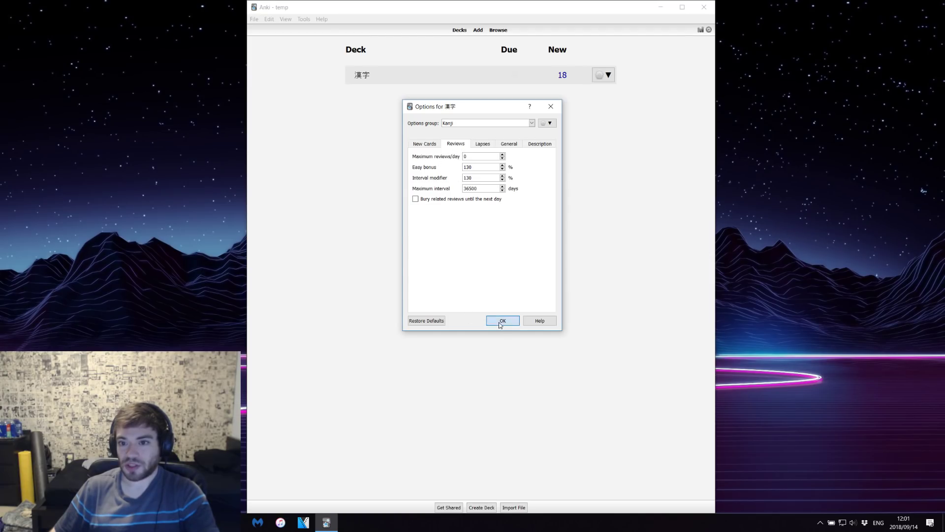
- Open the 漢字 deck's overview to check its new, learning and review counts, and return to the deck list
click(367, 79)
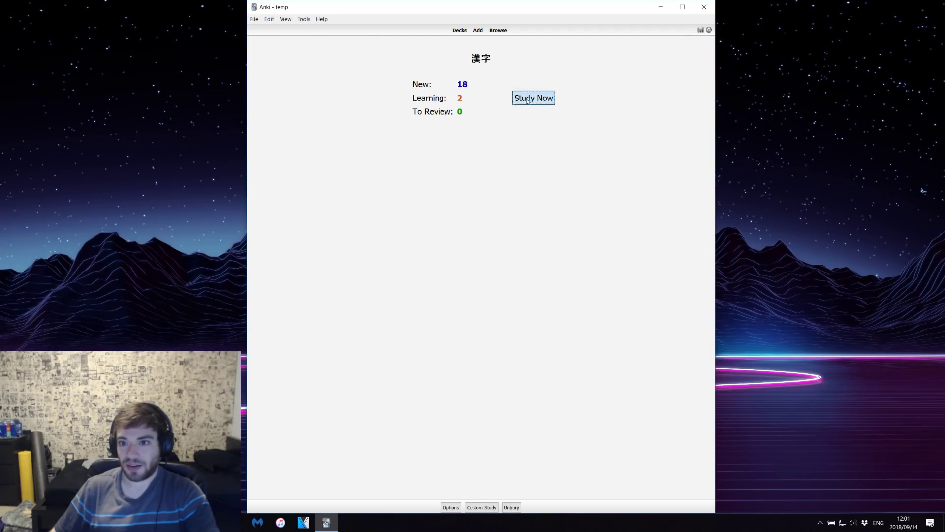
key(s)
click(454, 30)
- Set the 漢字 deck's maximum reviews per day to 9999 and save the deck options
click(604, 75)
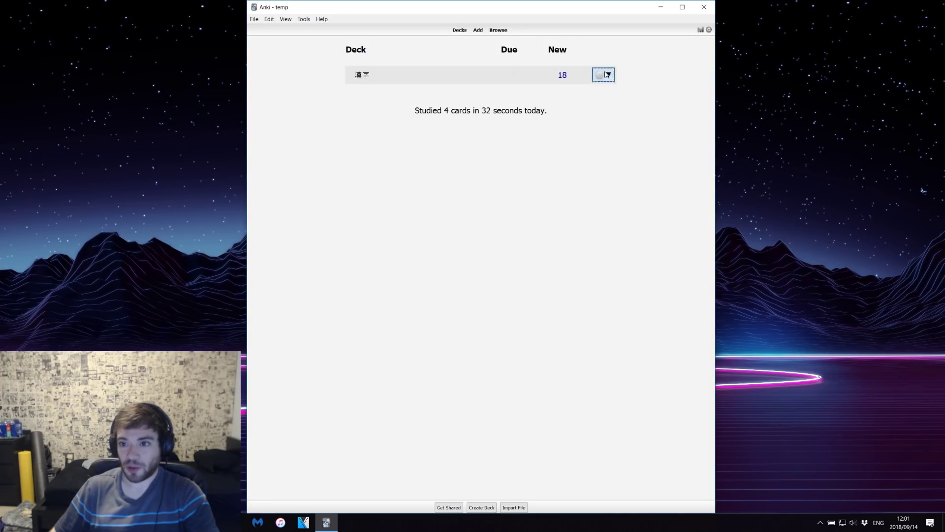
click(610, 85)
click(456, 144)
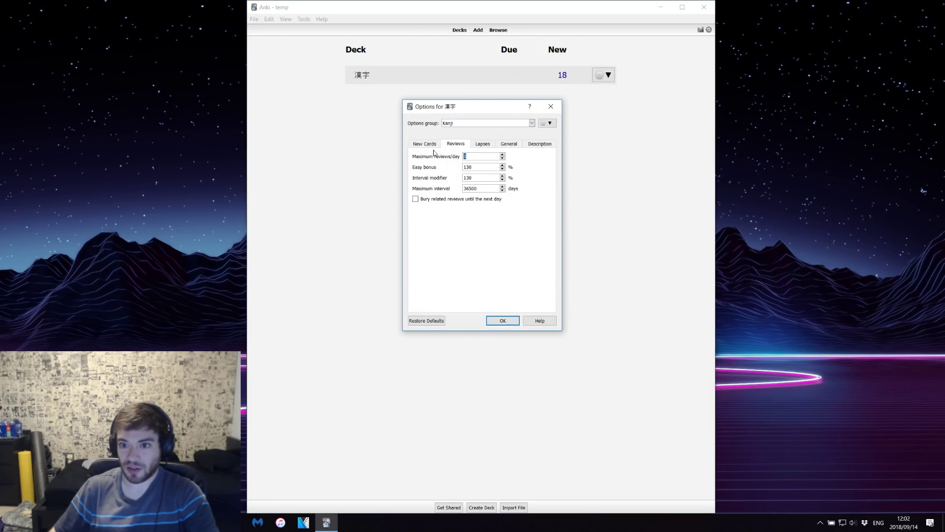
text(9999)
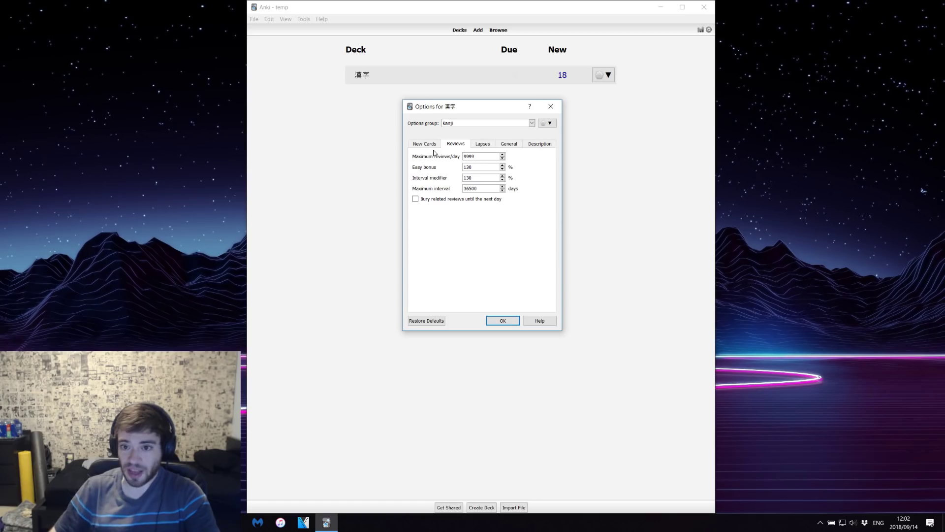
drag(486, 156, 448, 157)
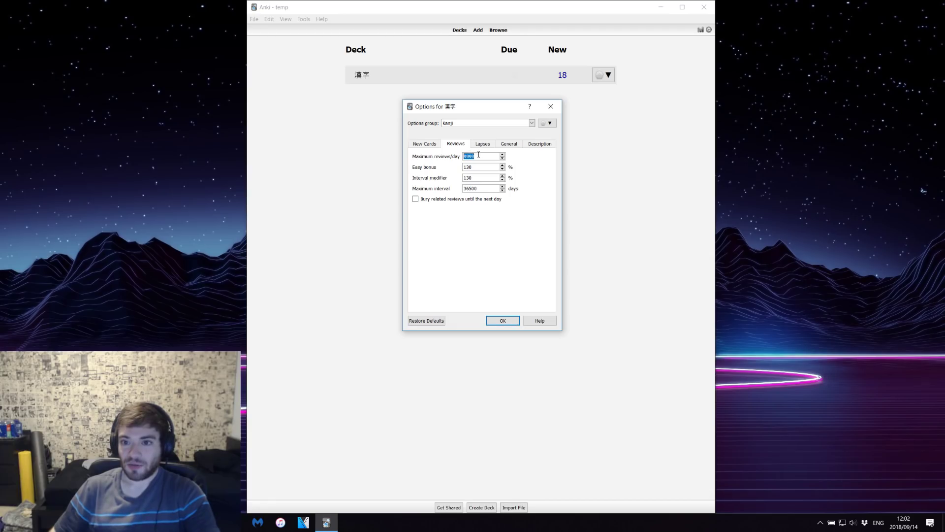
click(506, 320)
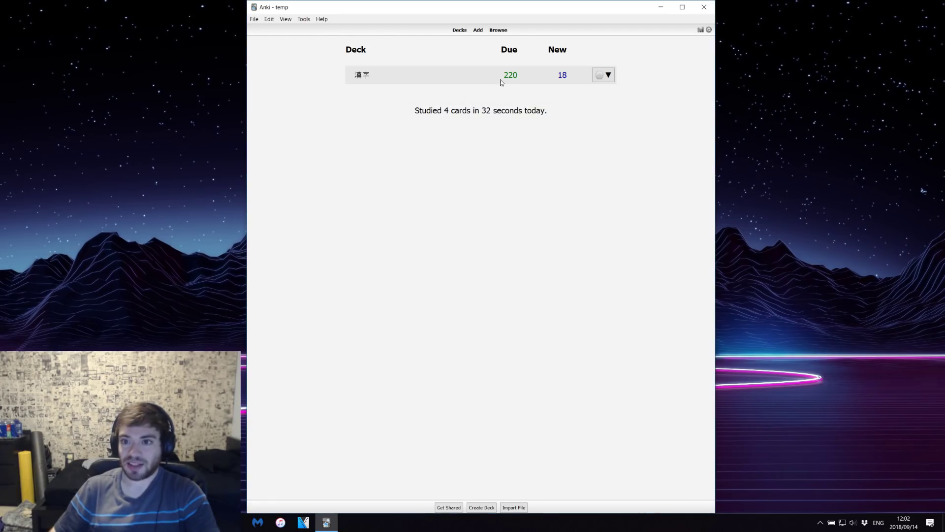
- Limit the 漢字 deck to 50 reviews per day, save the options, and check the counts in the deck's overview
click(603, 75)
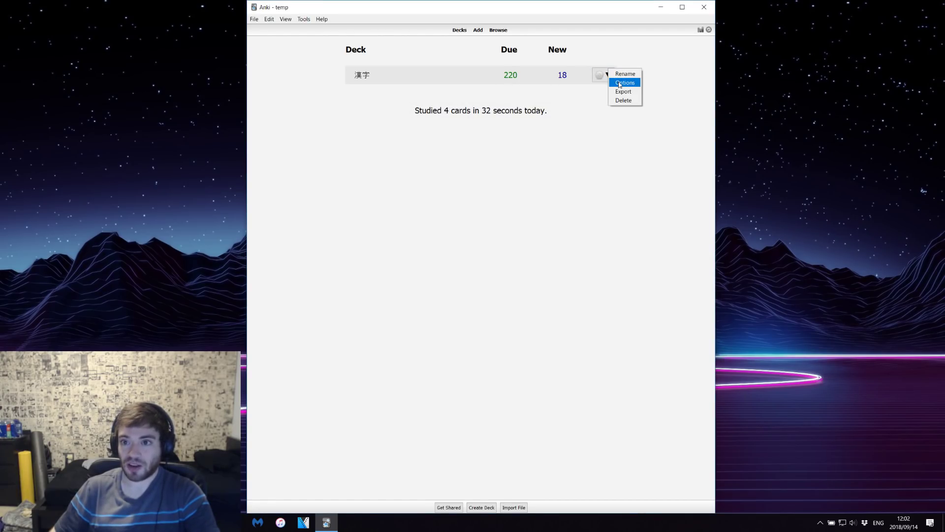
click(619, 83)
click(460, 143)
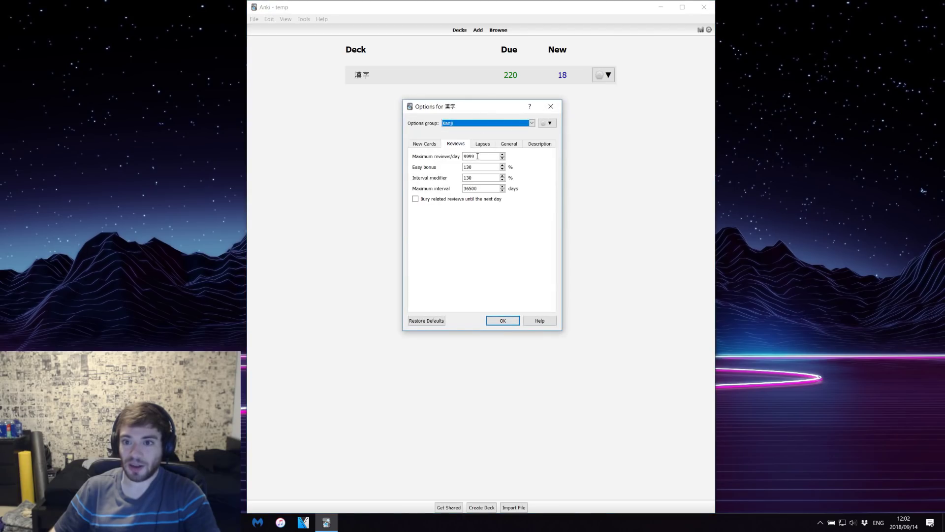
drag(478, 156, 458, 153)
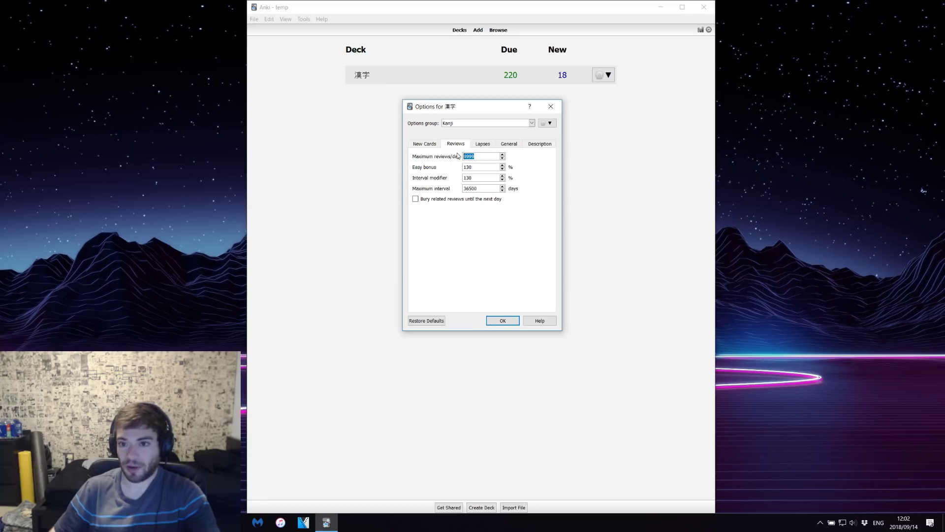
text(50)
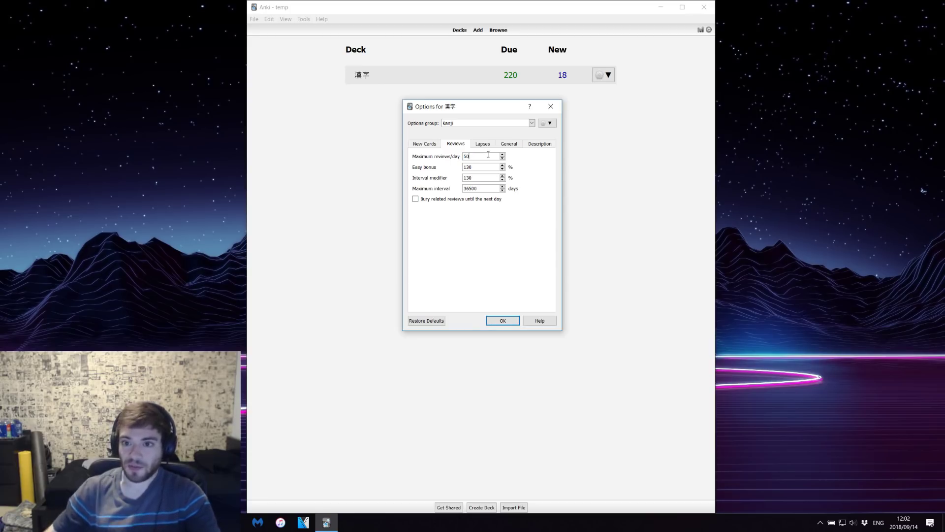
click(502, 320)
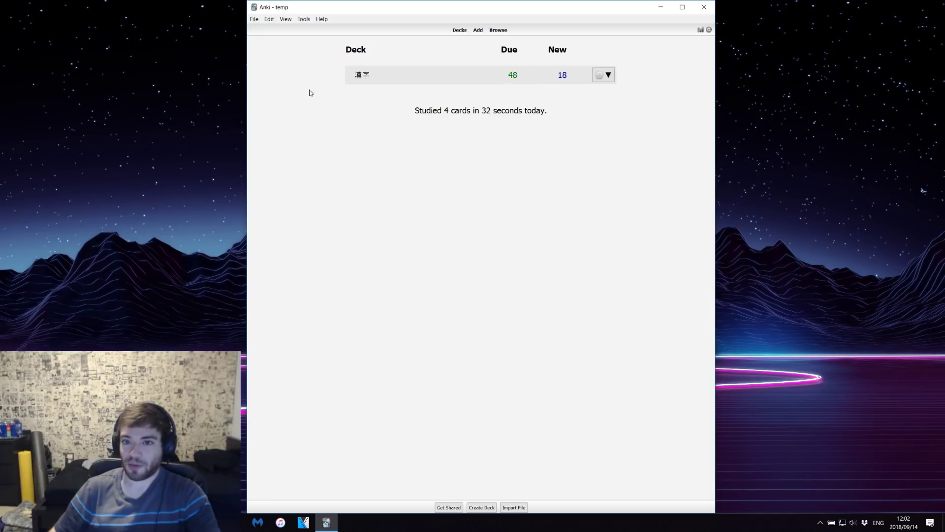
click(372, 75)
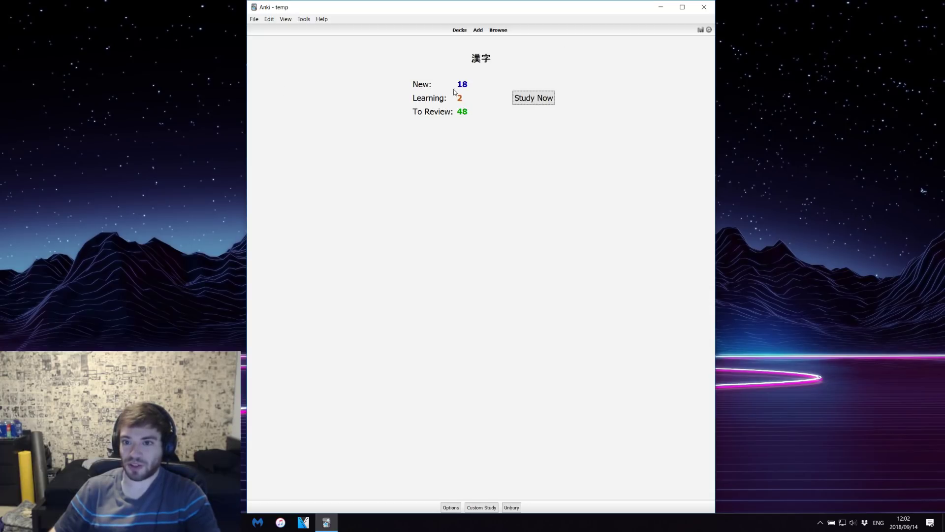
click(460, 30)
- Raise the 漢字 deck's maximum reviews per day to 9999 and save the deck options
click(604, 75)
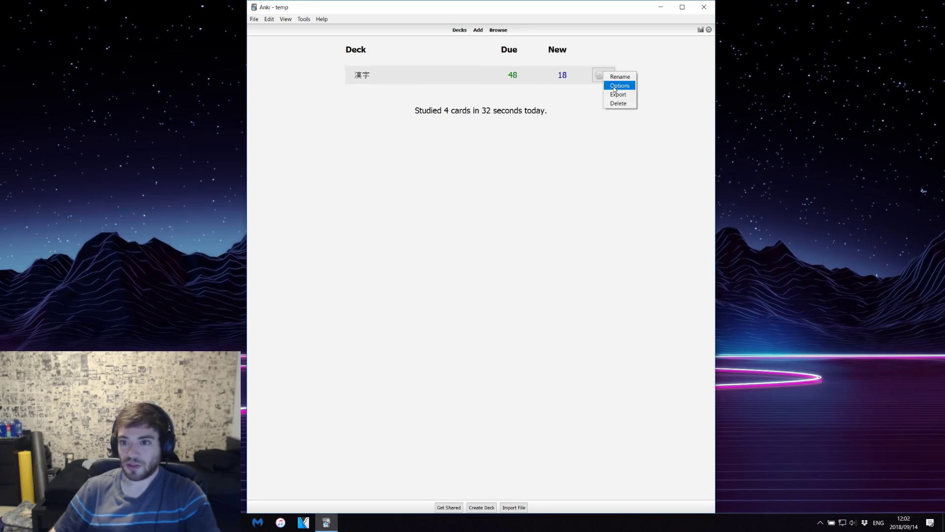
click(620, 86)
click(456, 144)
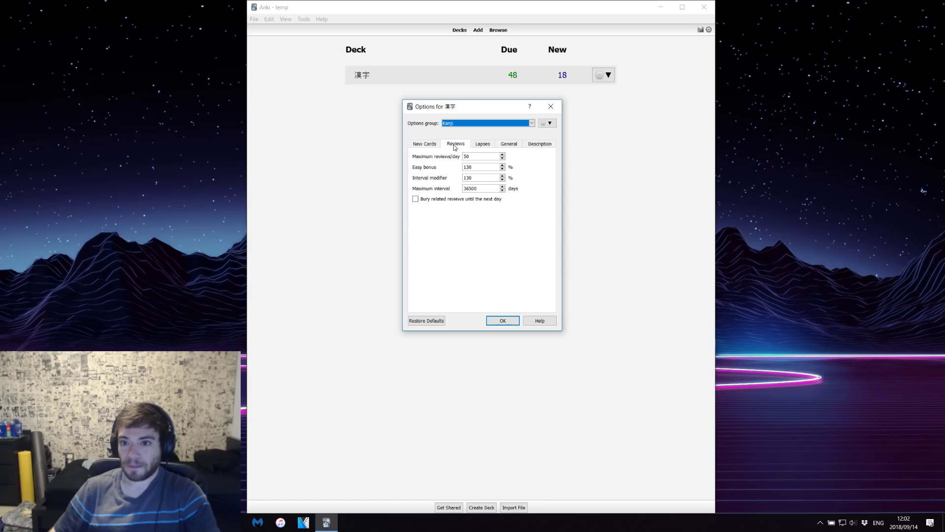
drag(485, 156, 453, 157)
text(9999)
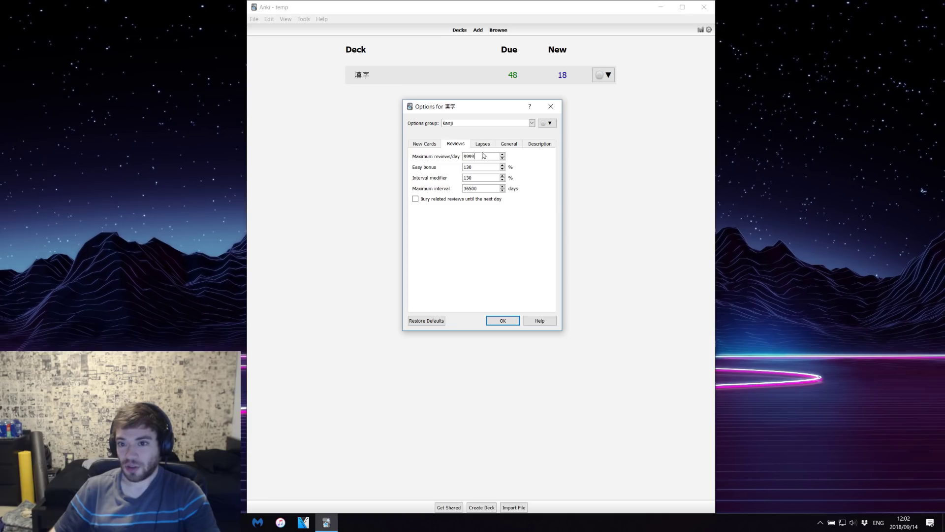
drag(485, 156, 461, 151)
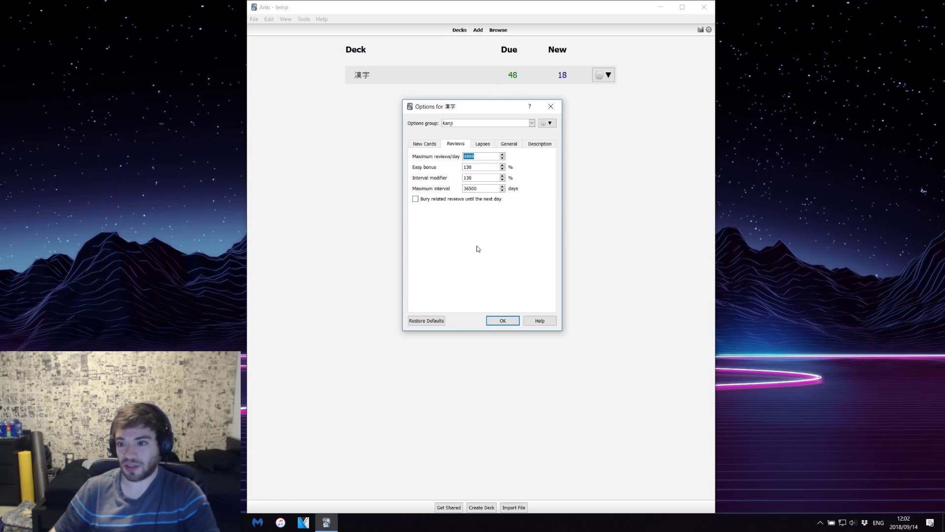
click(501, 319)
- Study the 漢字 deck and reveal the "capital" card's answer to check its rating intervals
click(360, 73)
click(537, 97)
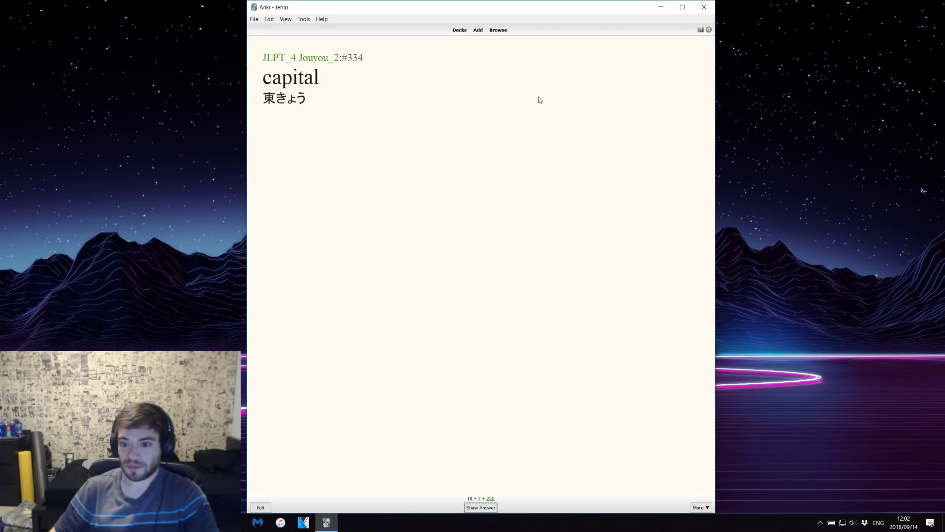
click(492, 507)
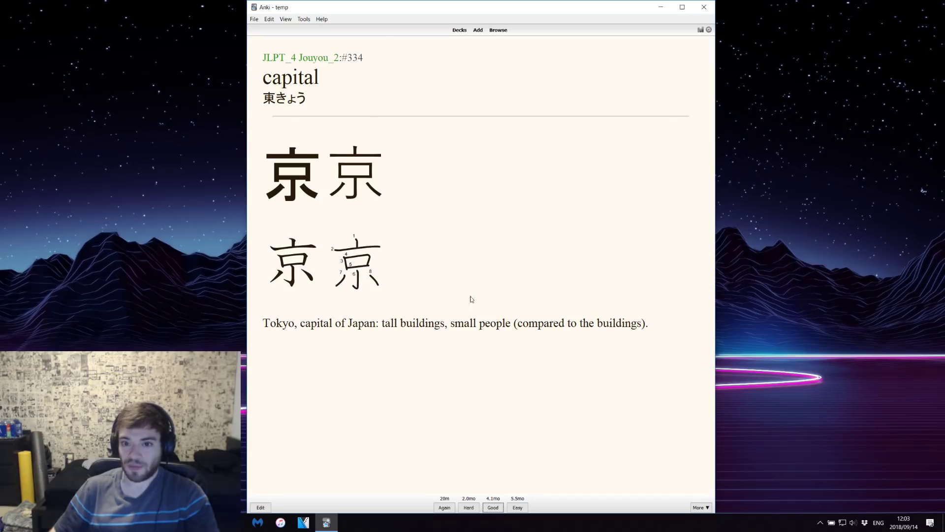
- Find the "capital" card in the card browser, examine the interval and ease in its card info, and close both windows
click(497, 32)
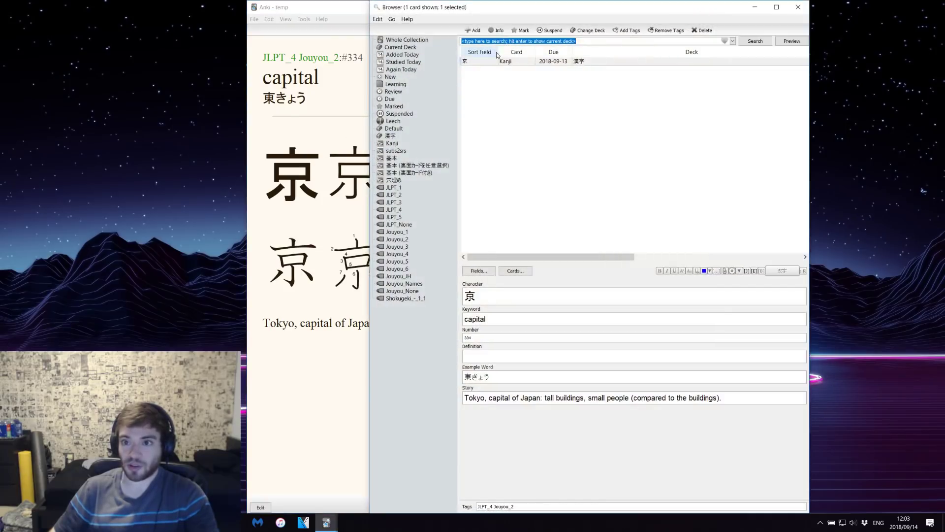
click(479, 61)
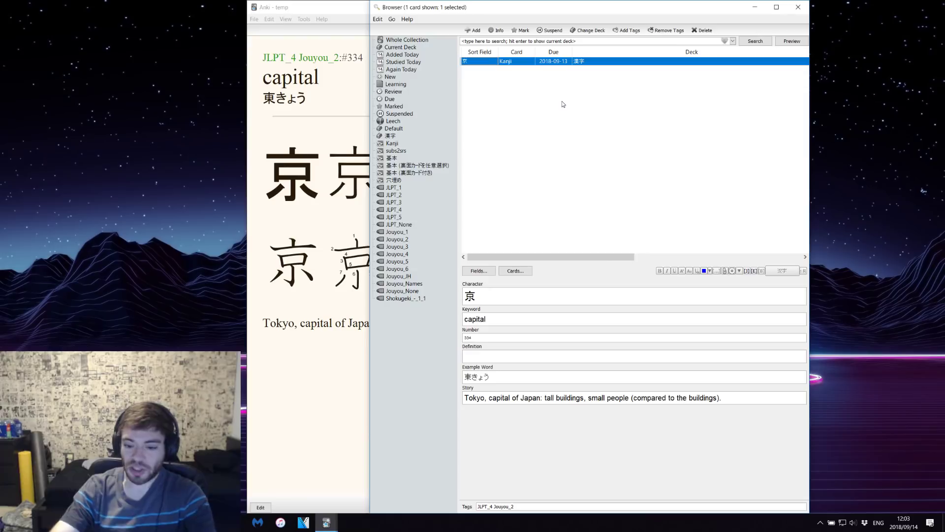
key(ctrl+shift+i)
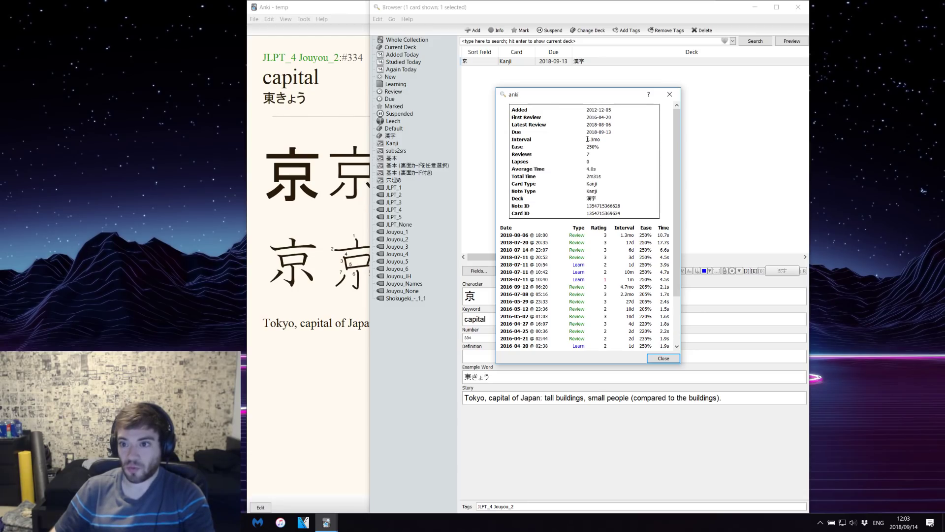
drag(586, 140, 600, 139)
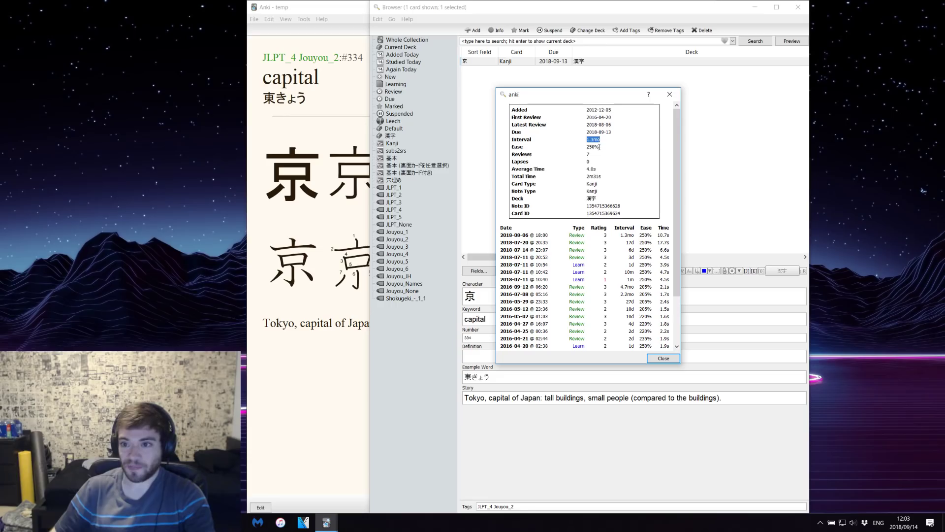
drag(599, 146, 587, 146)
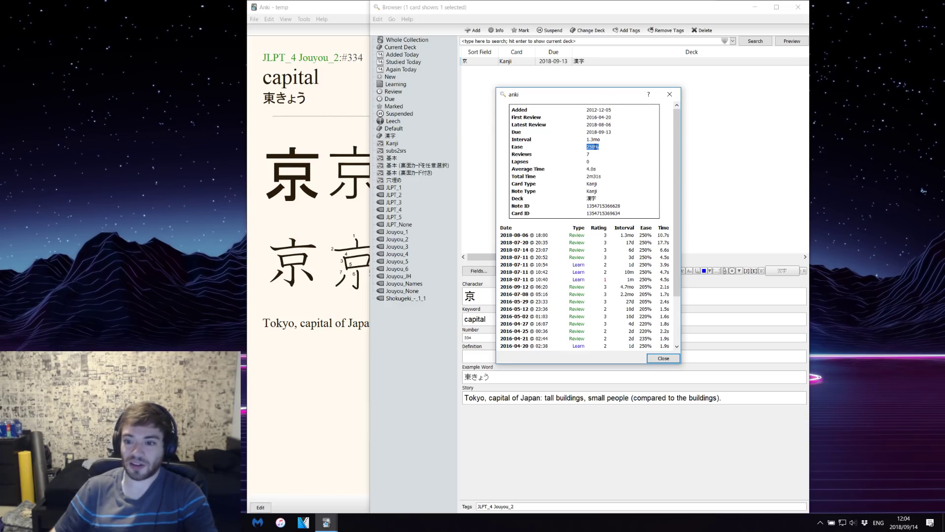
click(669, 94)
click(798, 7)
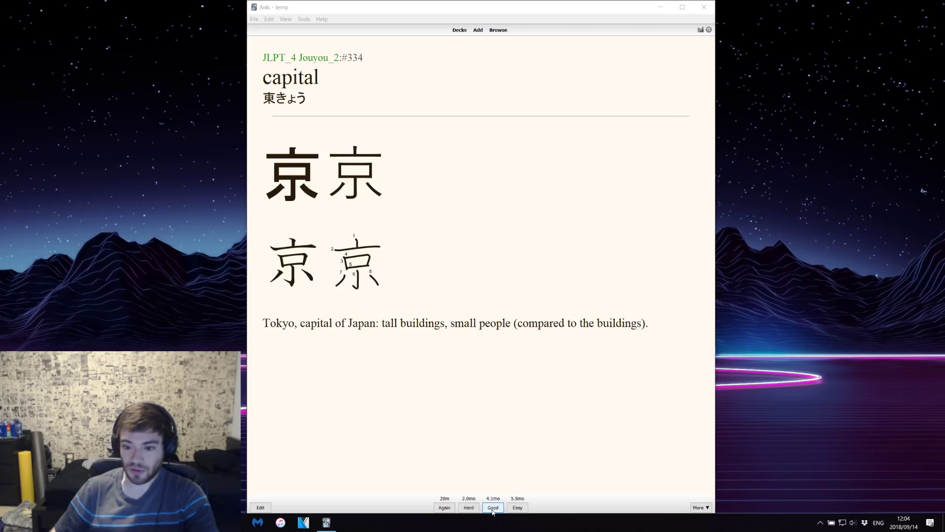
- Bring up the "capital" card's info from the card browser once more, and return to the revealed answer
click(498, 30)
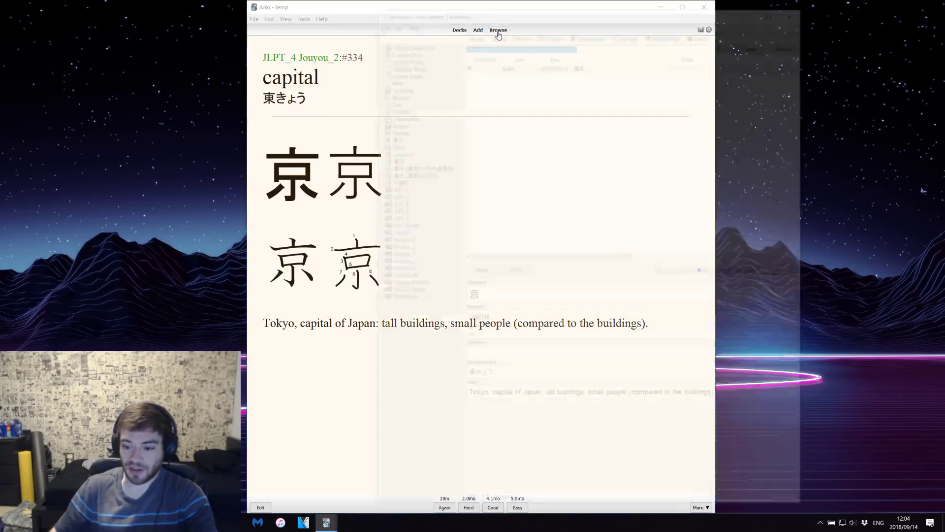
click(499, 31)
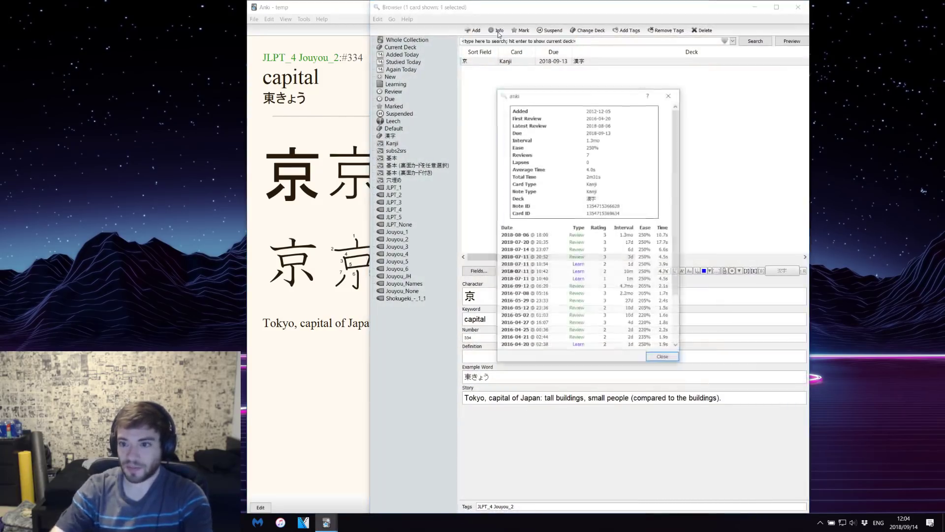
click(669, 94)
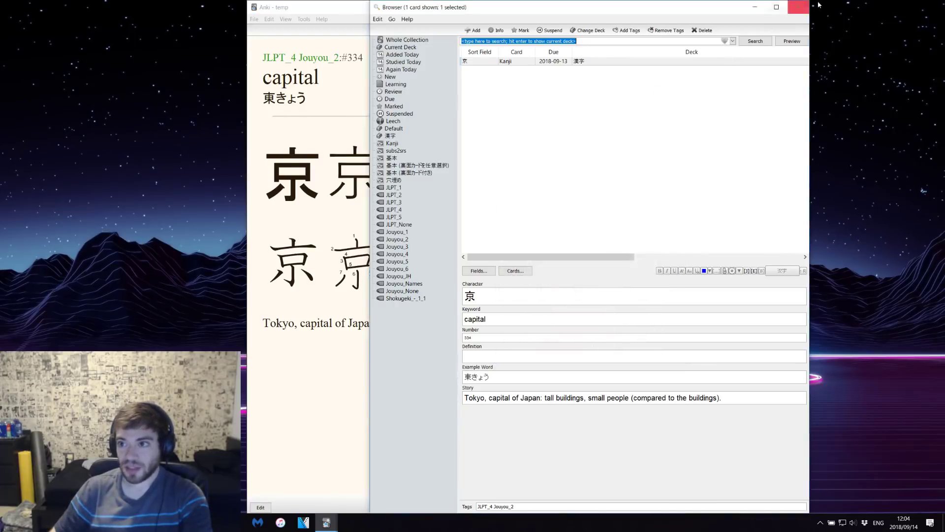
click(806, 9)
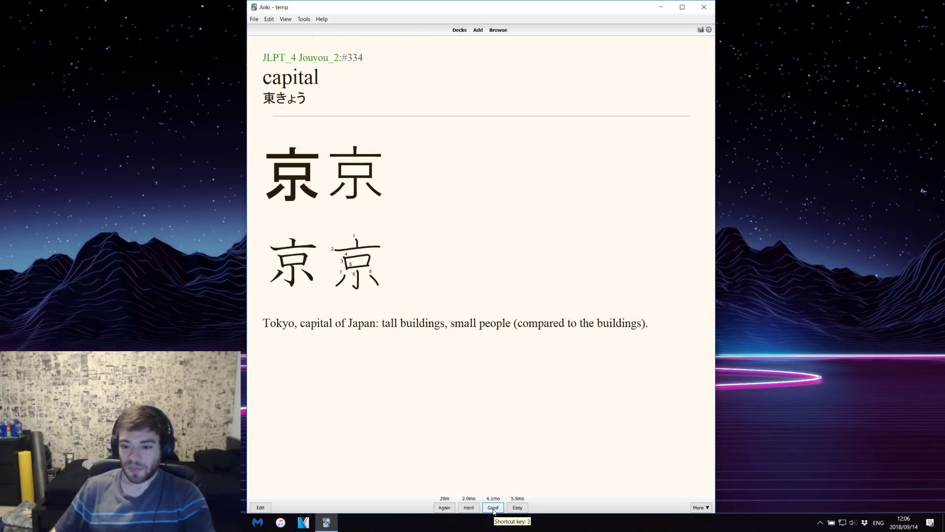
- Leave the "capital" card unrated, examine the easy bonus in the 漢字 deck's review options, and close the options
click(518, 508)
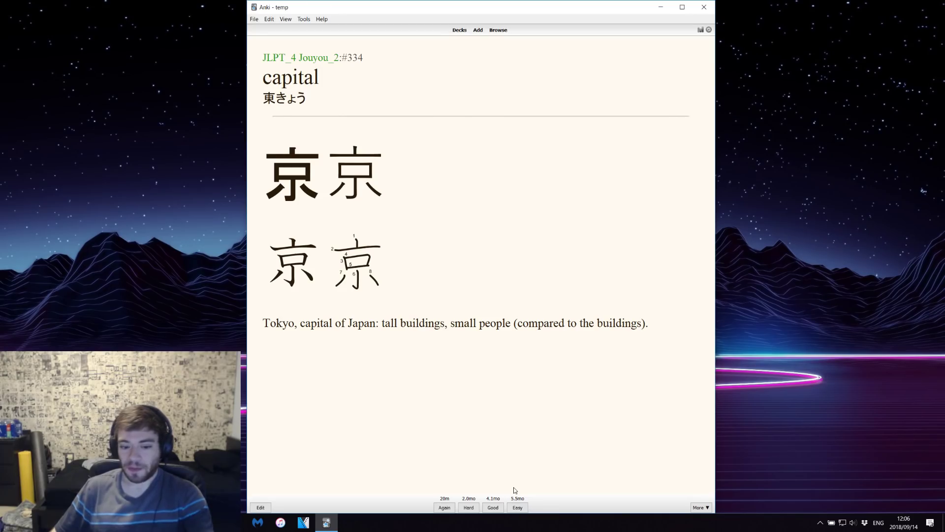
click(600, 76)
click(612, 87)
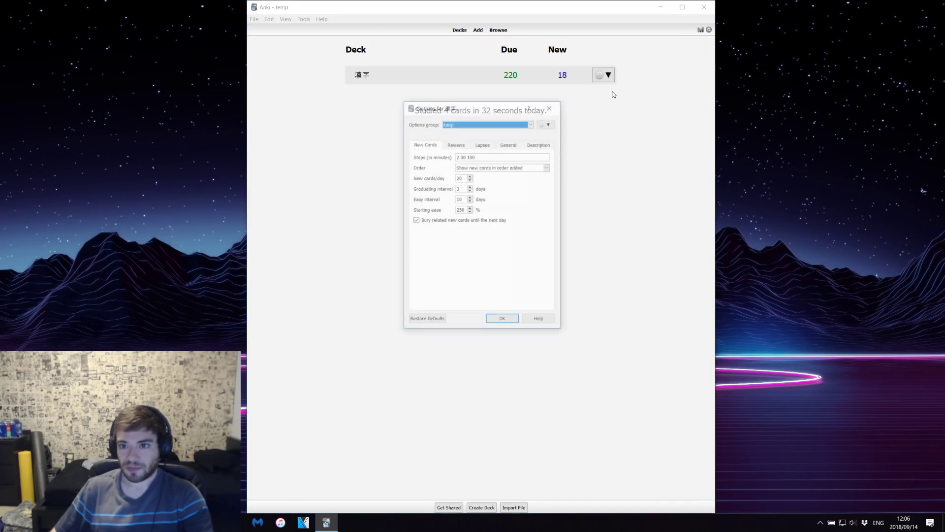
click(456, 145)
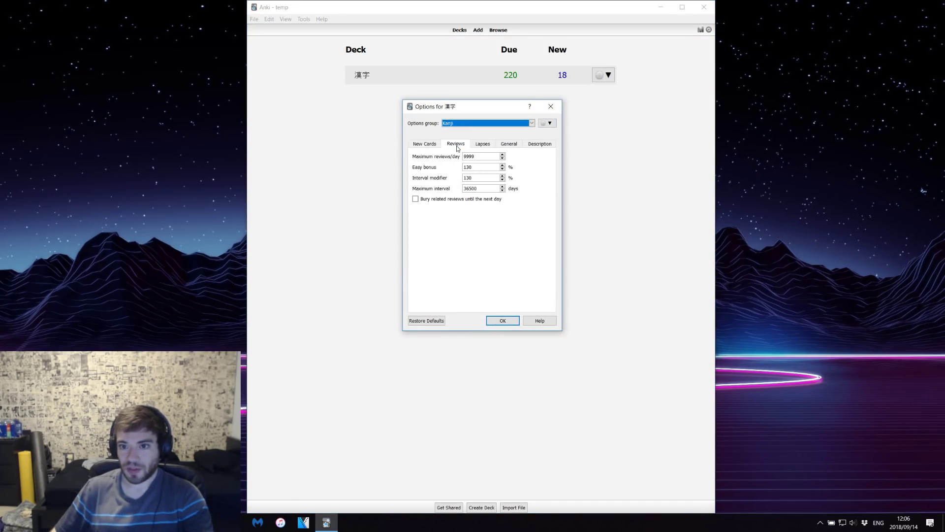
double_click(472, 168)
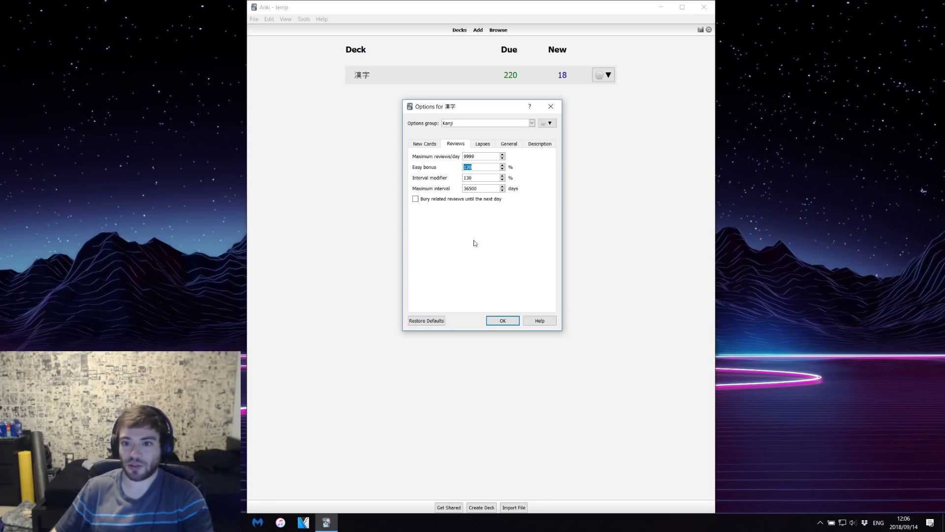
click(501, 321)
- Resume studying the 漢字 deck, reveal the "capital" card's answer and examine the ease in its card info
click(364, 75)
click(536, 98)
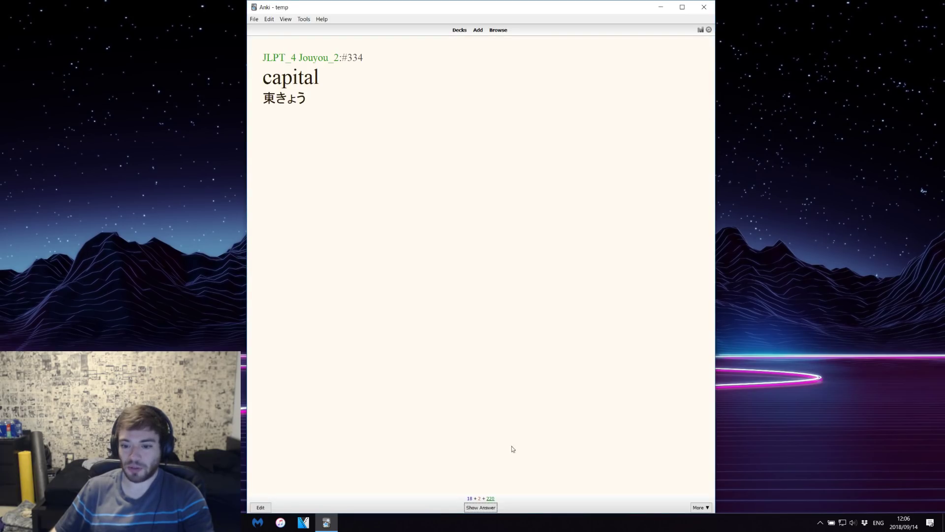
key(space)
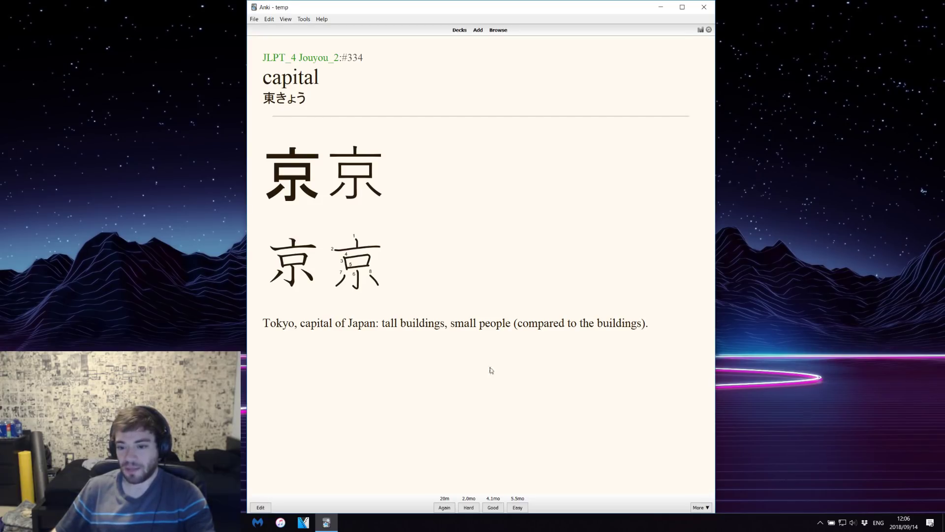
click(498, 30)
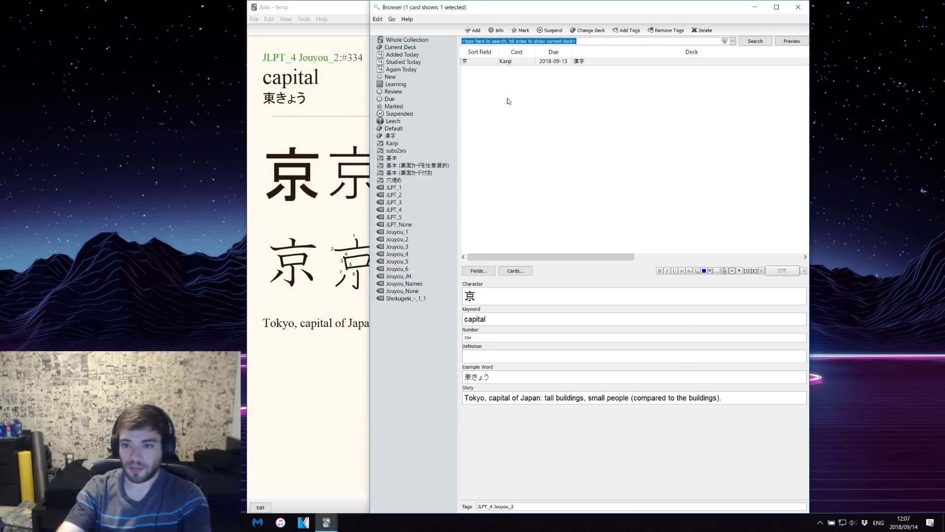
key(ctrl+shift+i)
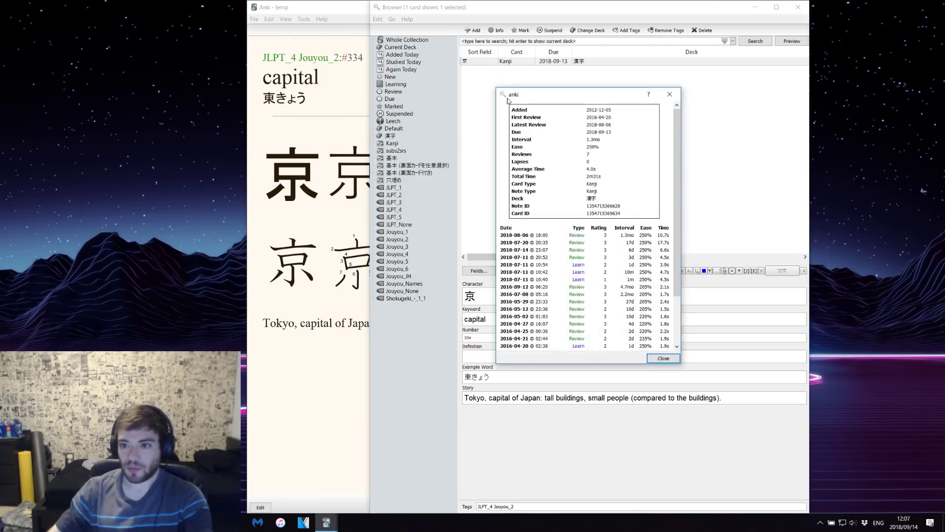
drag(583, 147, 594, 148)
click(676, 95)
- Mark the "capital" card in the card browser and rate it Easy in the review
key(ctrl+k)
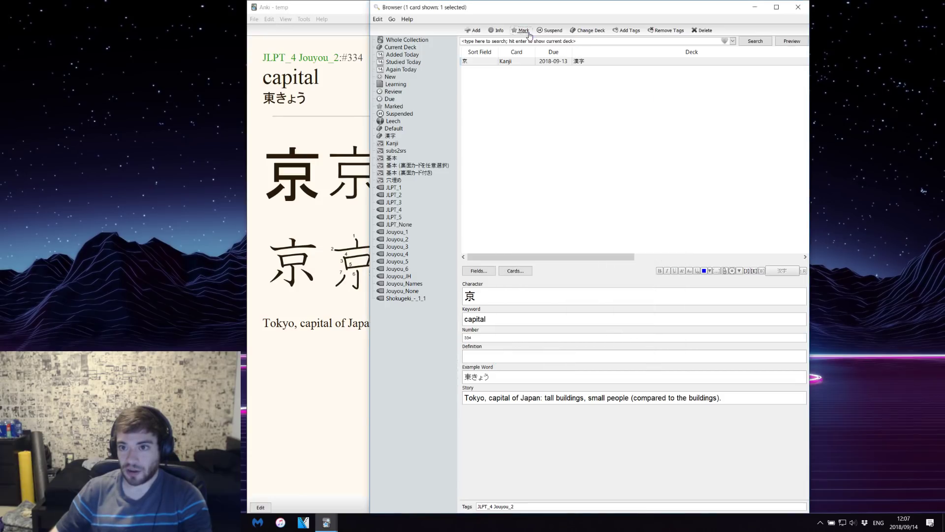
key(Escape)
key(space)
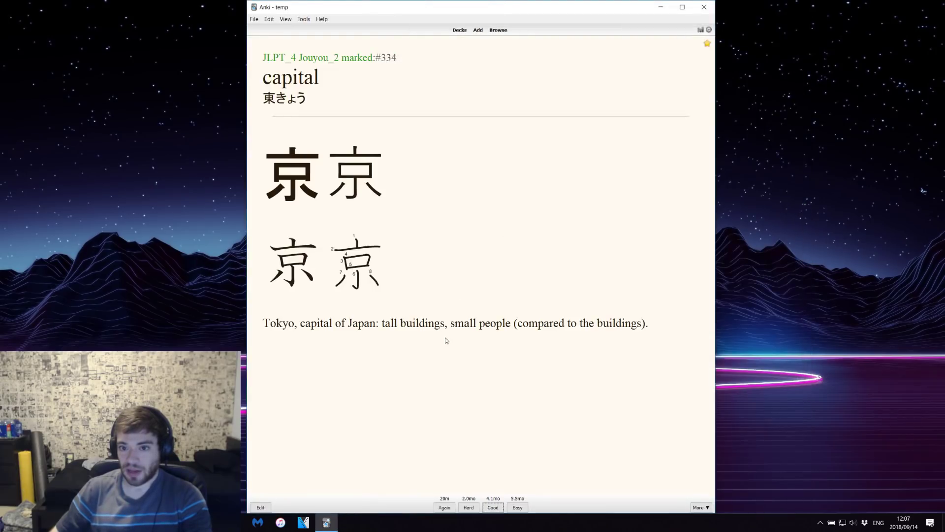
click(518, 508)
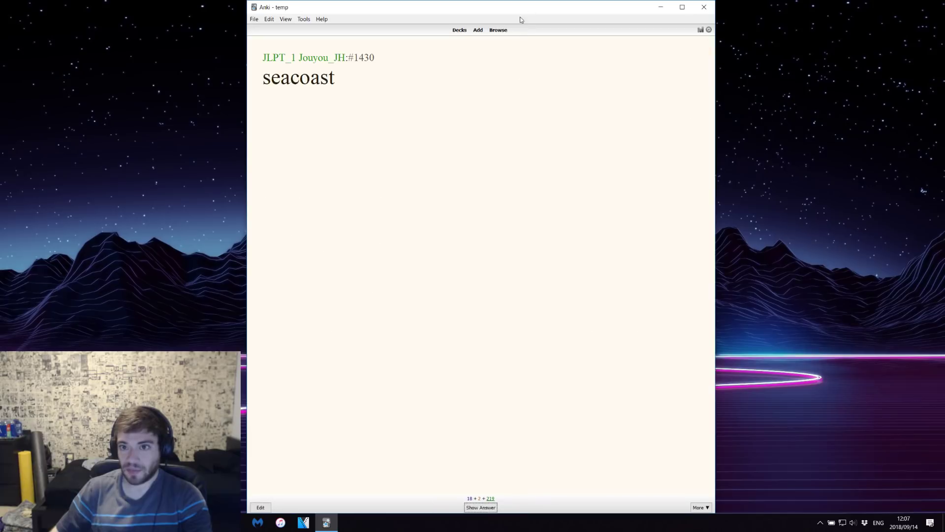
- Filter the card browser to marked cards, examine the "capital" card's ease in its card info, and close both windows
click(498, 30)
click(394, 107)
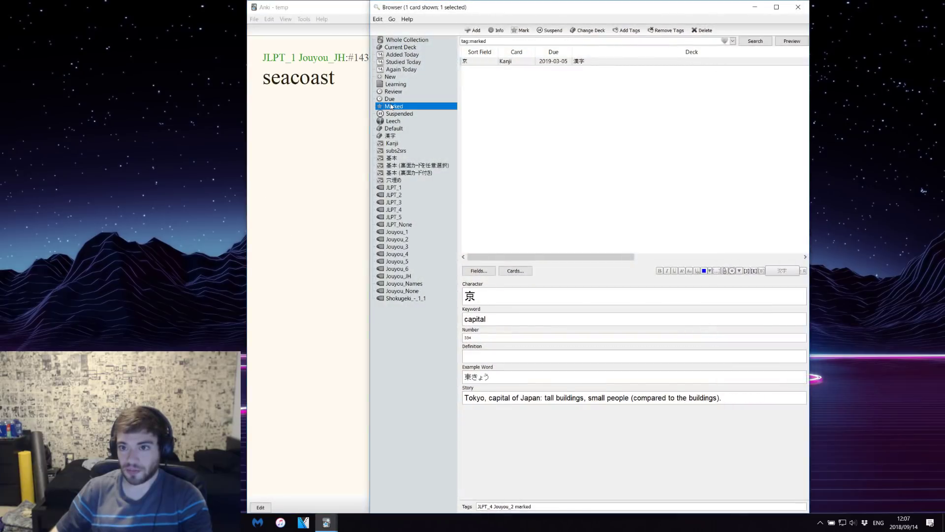
key(ctrl+shift+i)
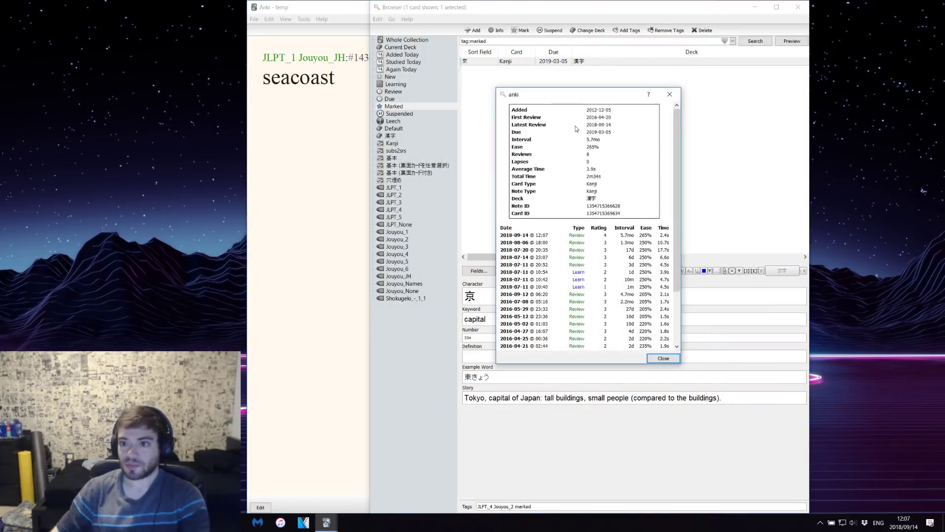
drag(587, 146, 599, 147)
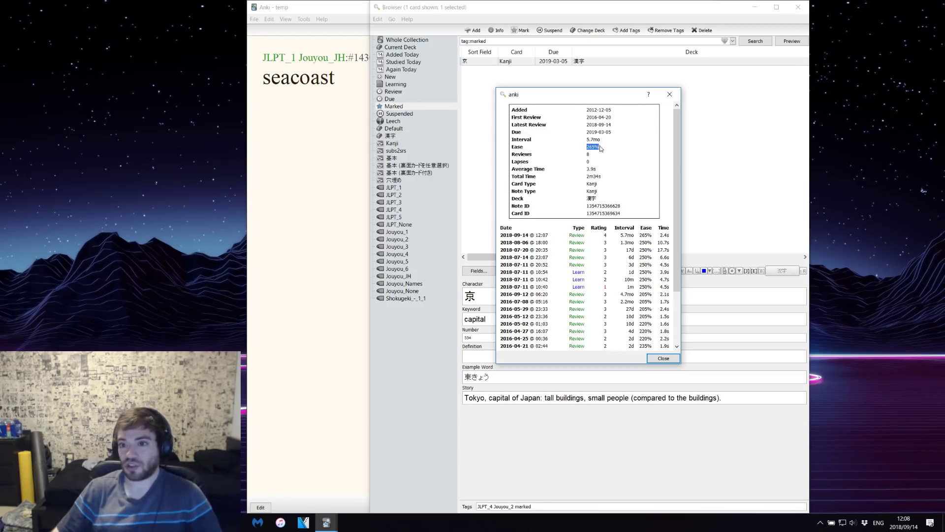
click(670, 94)
click(801, 11)
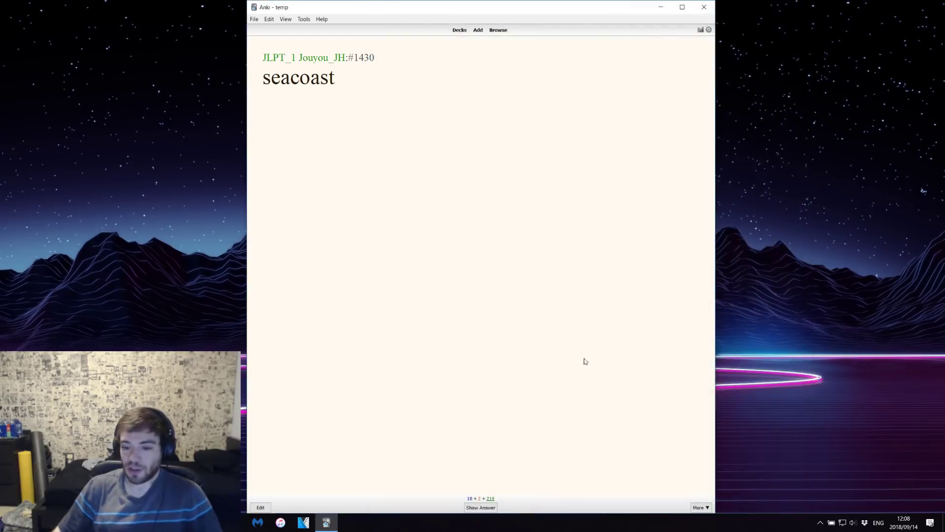
- Reveal and mark the "seacoast" card, and check its card info from the card browser
click(485, 508)
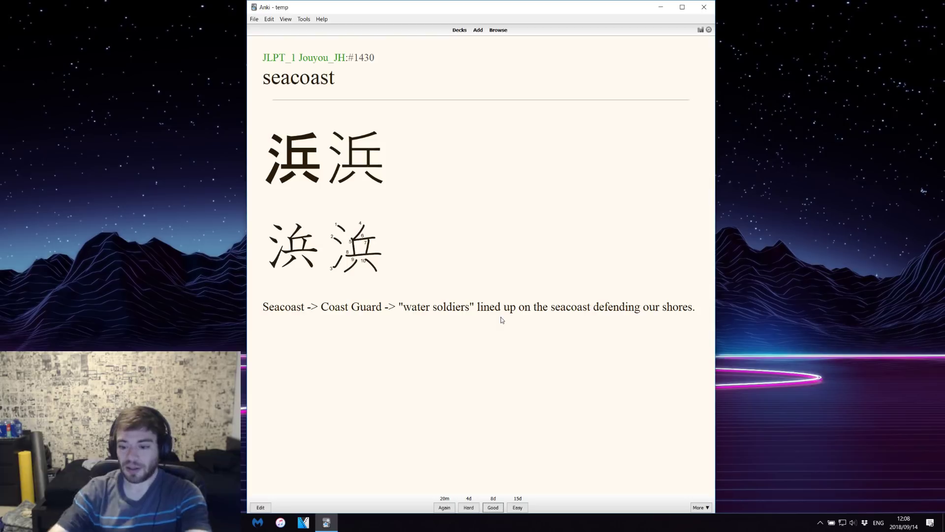
key(asterisk)
key(b)
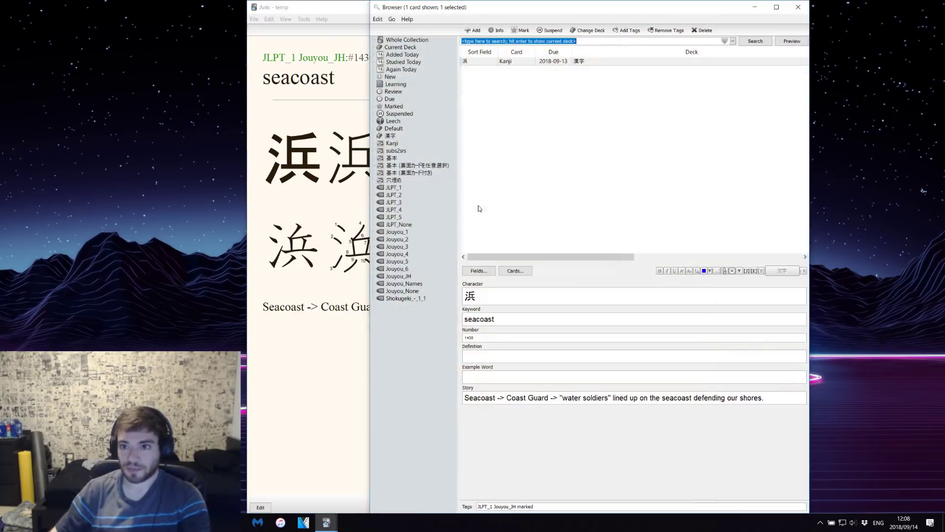
key(ctrl+shift+i)
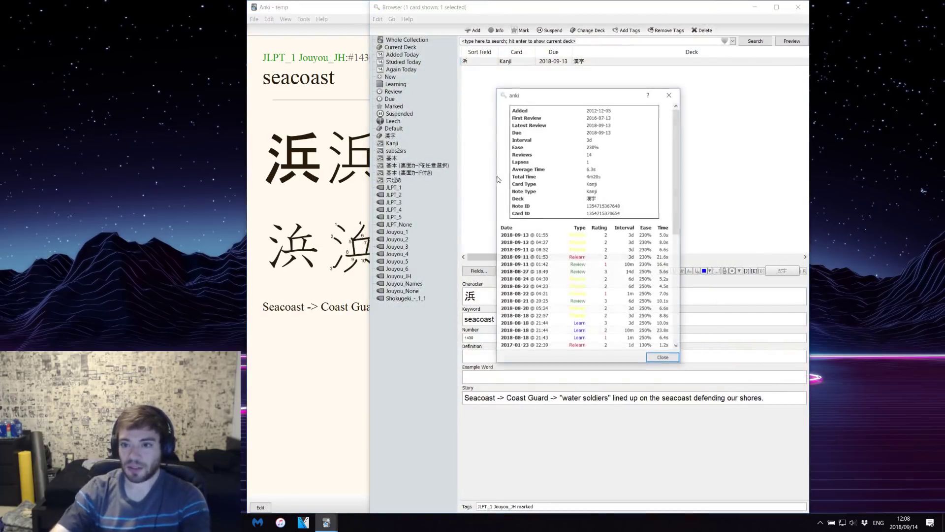
click(670, 94)
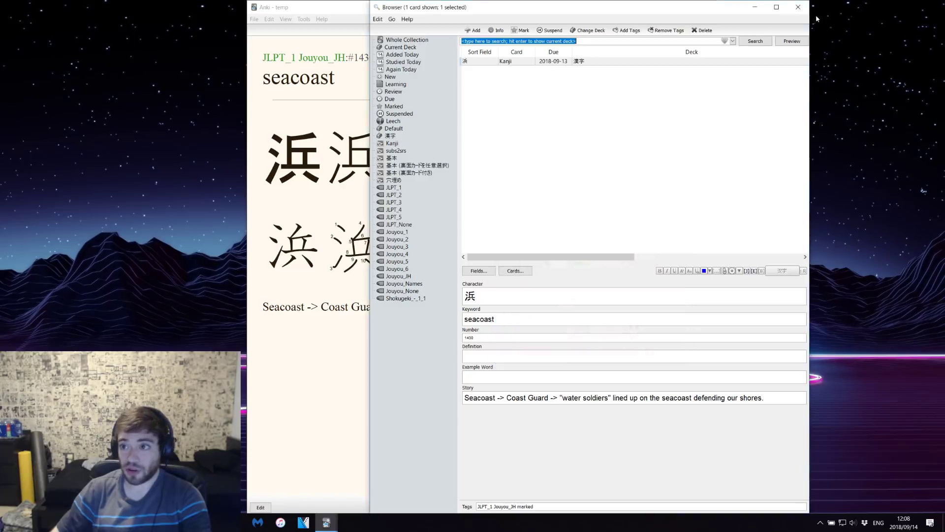
click(799, 7)
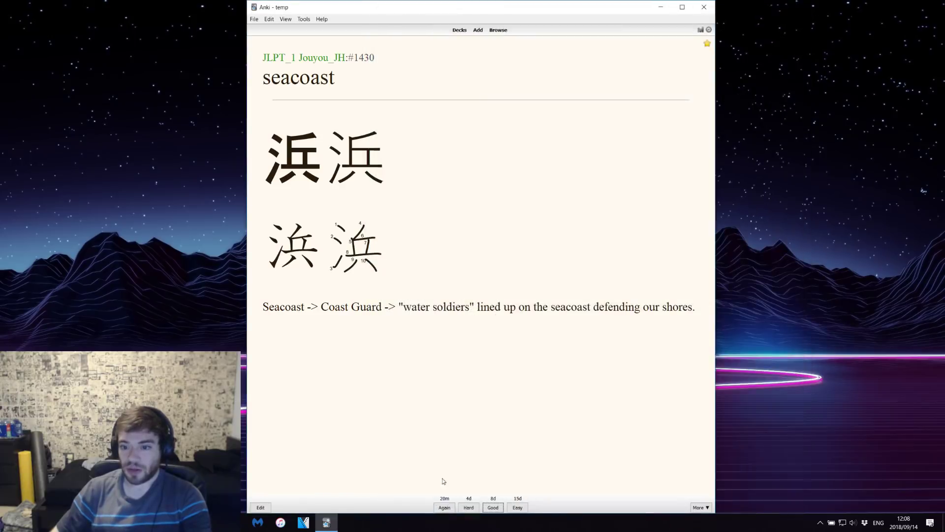
- Rate the "seacoast" card Hard and examine its ease in the card info through the marked cards
click(466, 507)
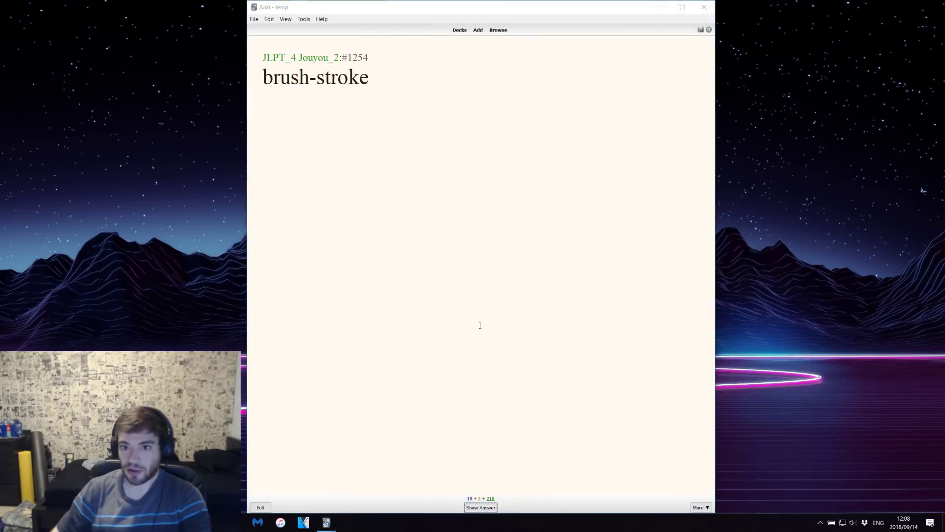
key(b)
click(394, 106)
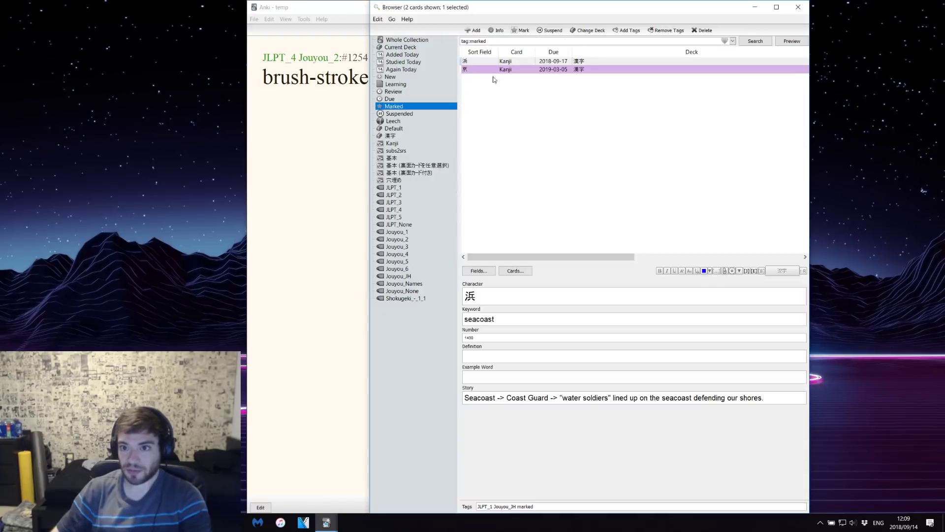
key(ctrl+shift+i)
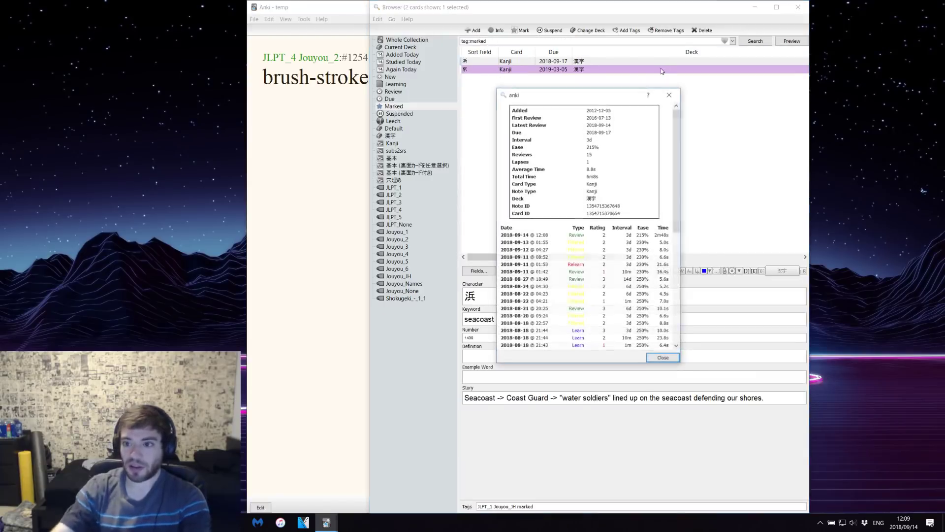
mouse_move(598, 146)
mouse_down()
mouse_move(541, 139)
mouse_move(655, 147)
mouse_move(586, 146)
mouse_up()
click(670, 94)
click(798, 8)
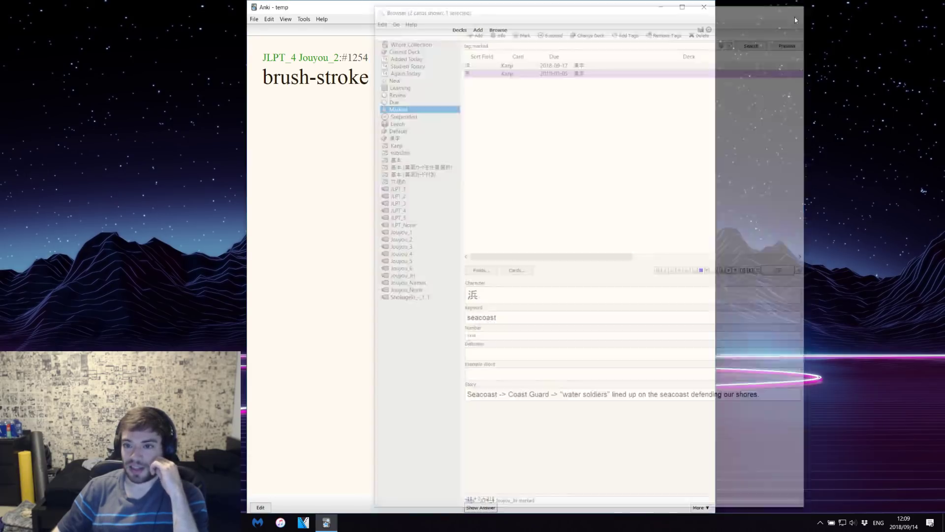
- Reveal the "brush-stroke" card's answer, leave it unrated, and examine the new-card learning steps in the 漢字 deck's options
click(480, 507)
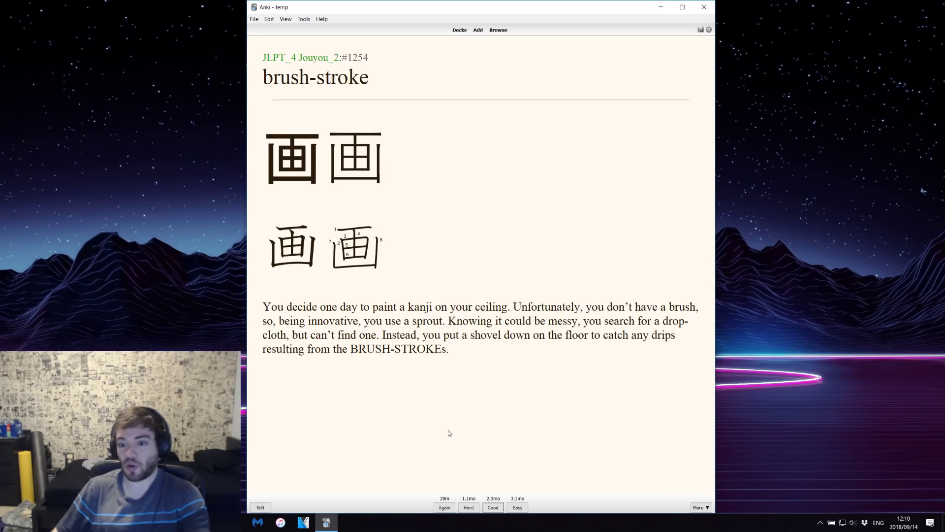
key(d)
click(598, 75)
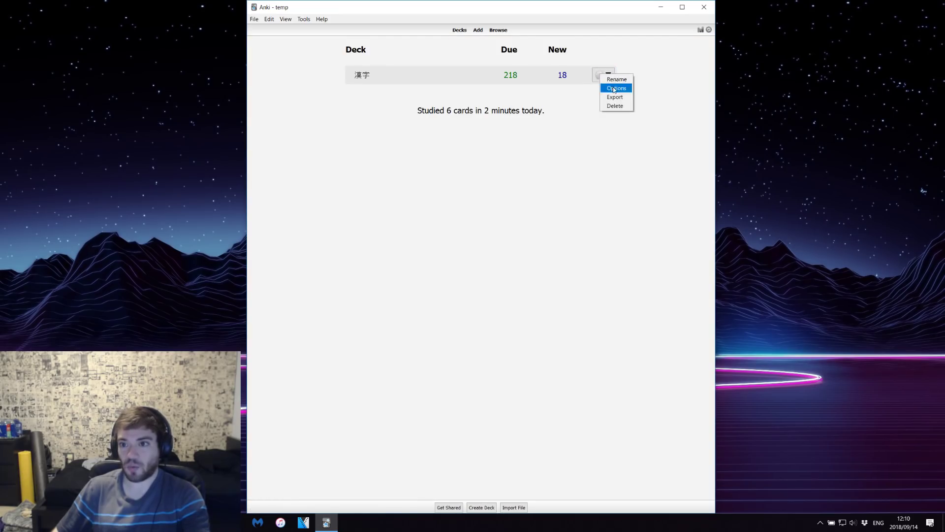
click(611, 88)
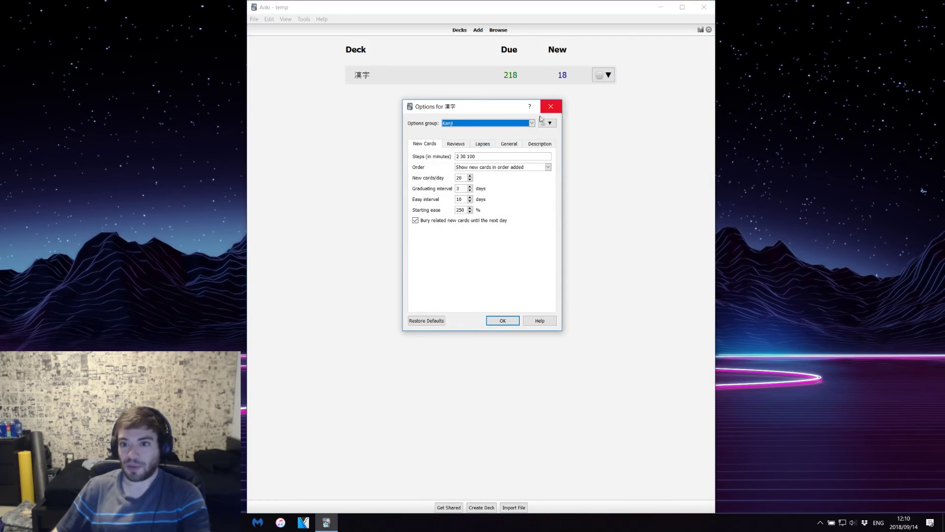
click(487, 157)
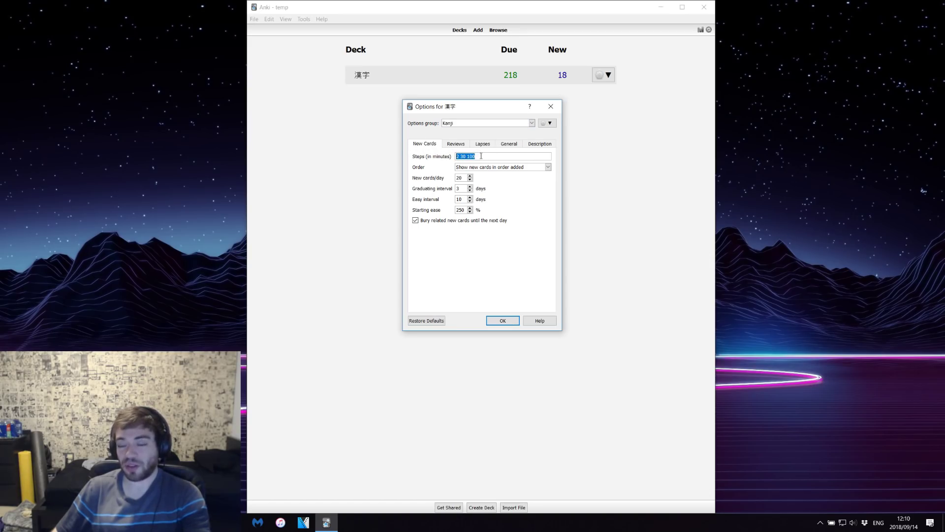
drag(490, 159, 438, 159)
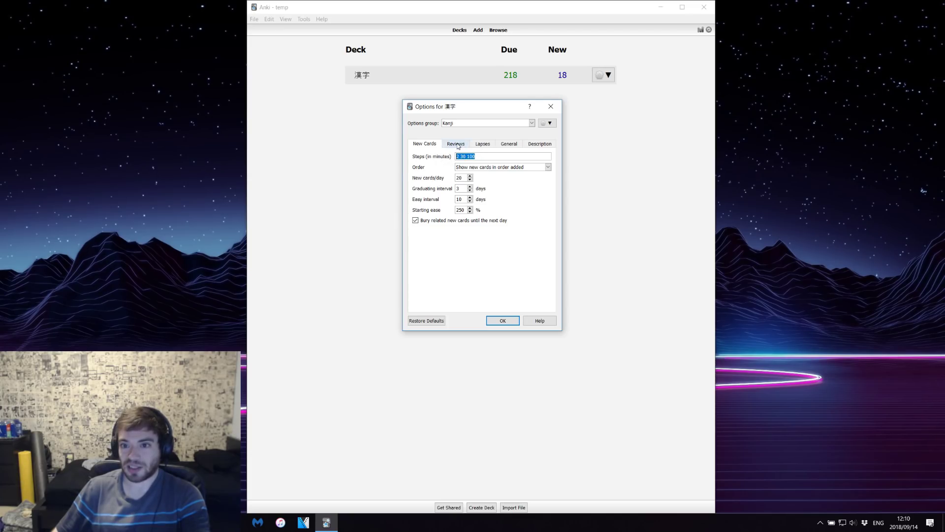
- Set the lapse steps to "10 100" minutes in the 漢字 deck's options and save them
click(457, 145)
click(481, 145)
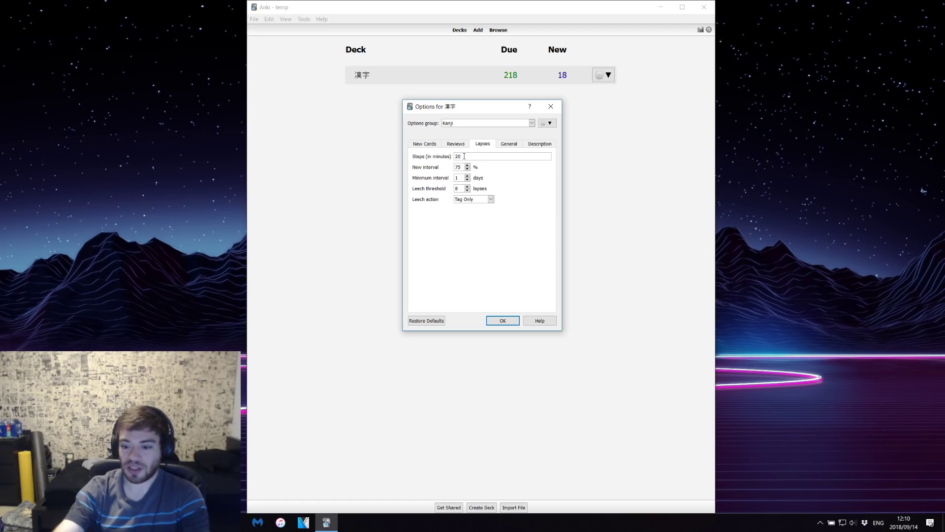
key(BackSpace)
key(BackSpace)
text(10)
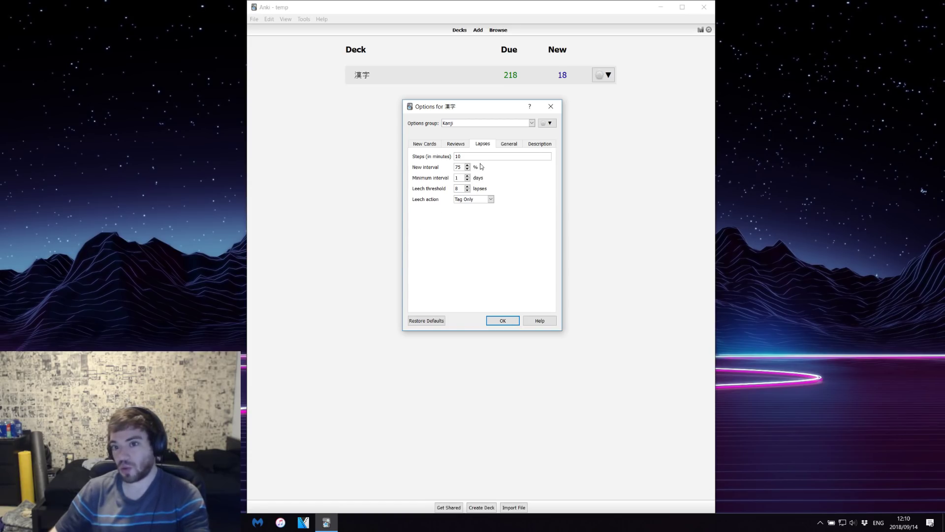
text(100)
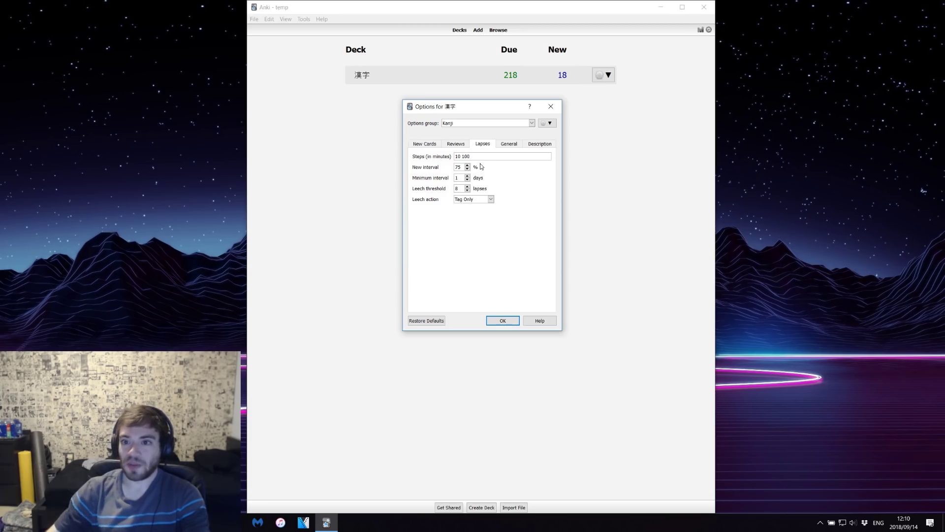
click(504, 320)
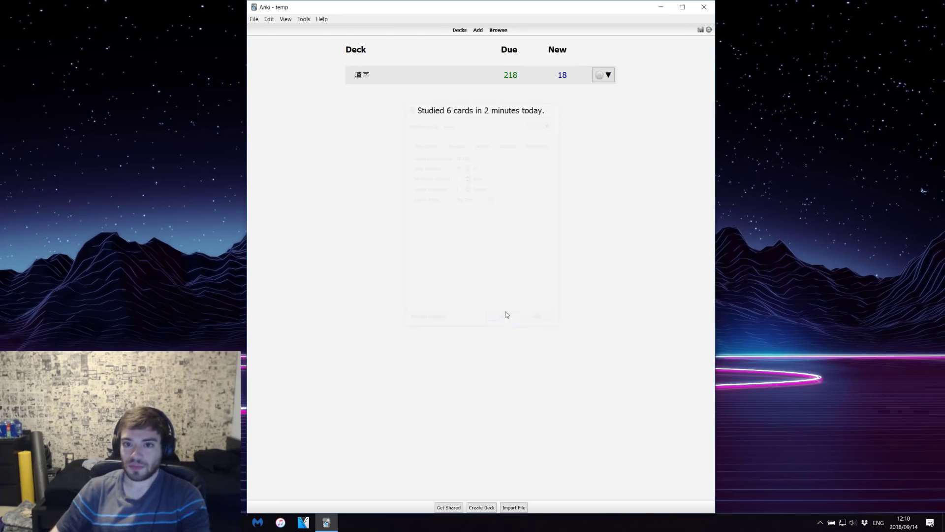
- Study the 漢字 deck, reveal the "revise" card's answer to check its rating intervals, and return to the deck list
click(362, 74)
click(536, 98)
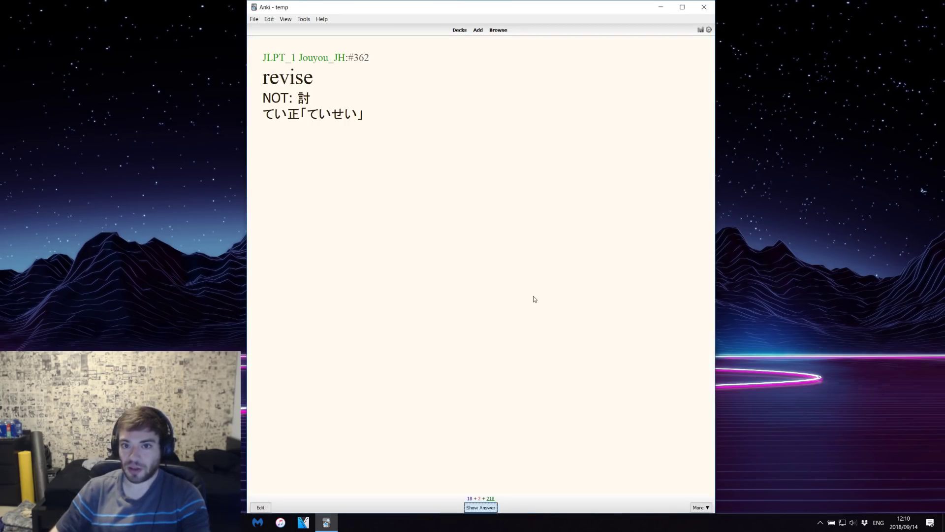
key(space)
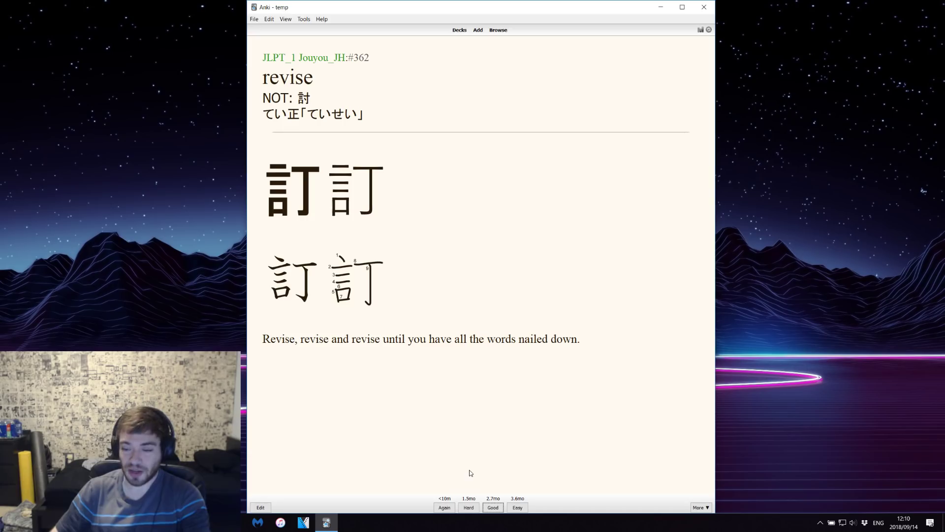
click(456, 31)
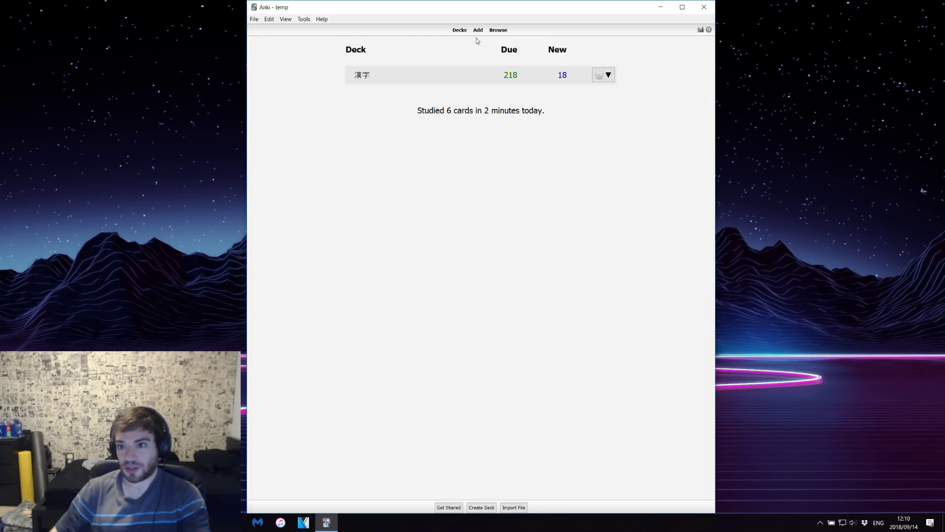
- Reduce the lapse steps to a single 10-minute step in the 漢字 deck's options
click(607, 77)
click(613, 88)
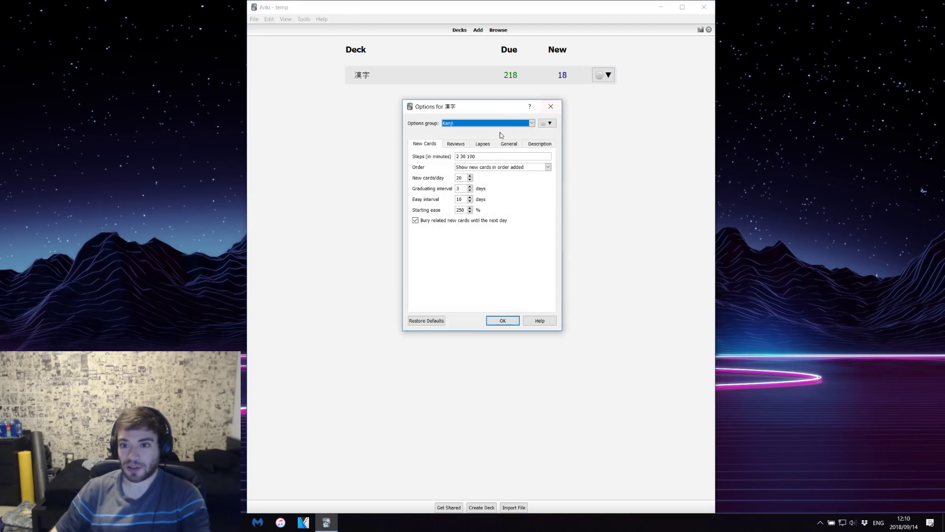
click(479, 143)
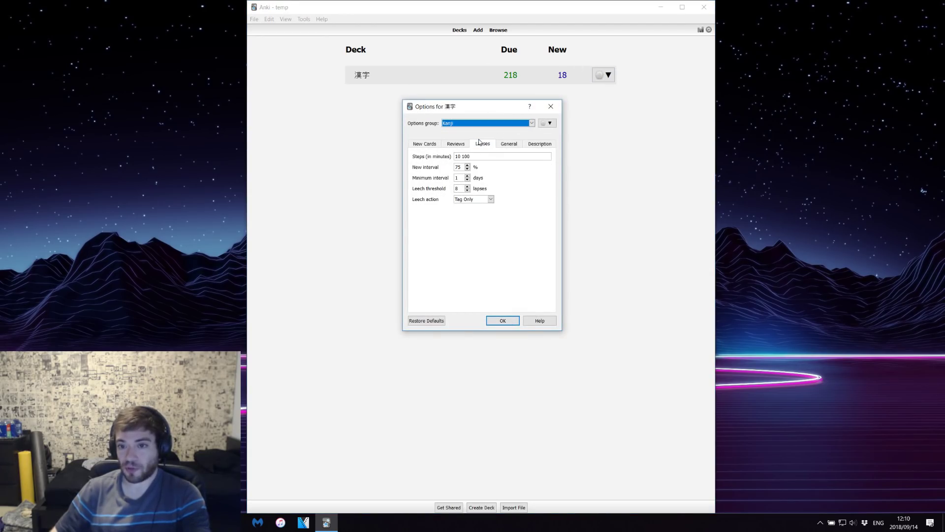
key(Tab)
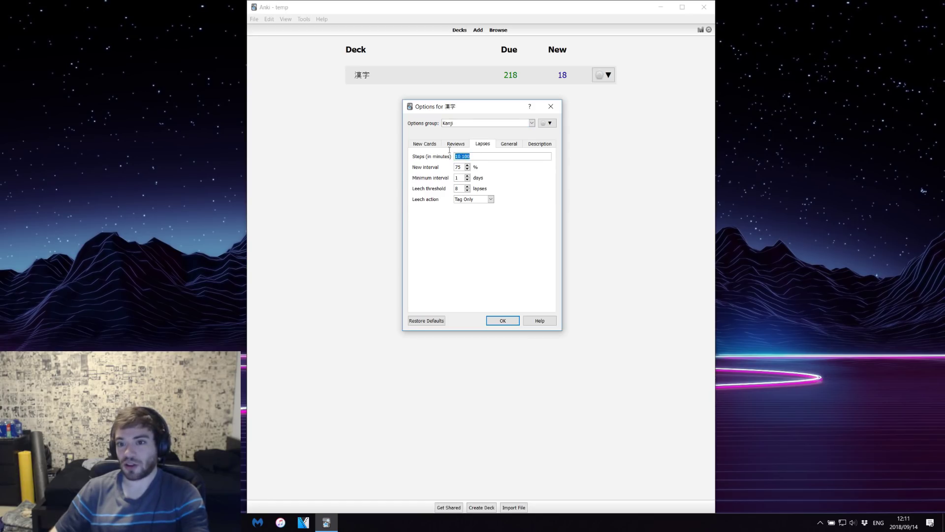
click(428, 144)
click(484, 147)
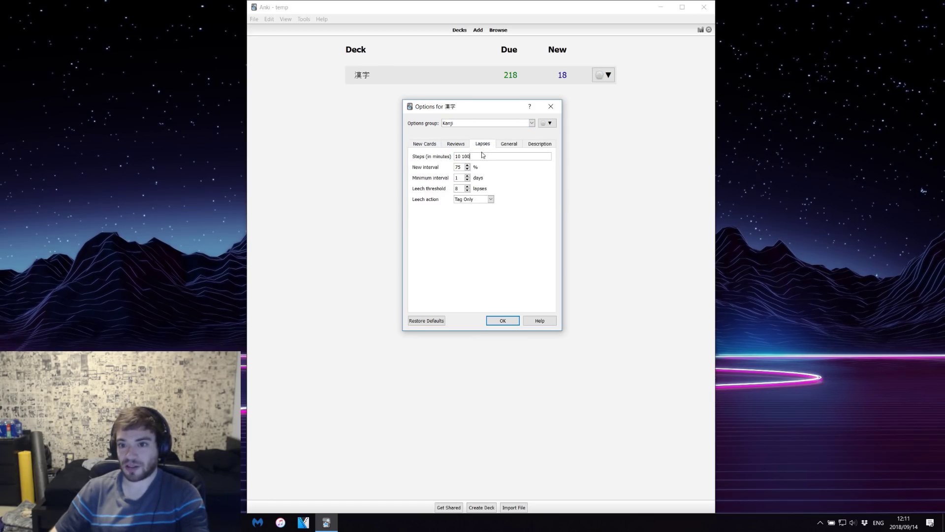
double_click(465, 156)
key(BackSpace)
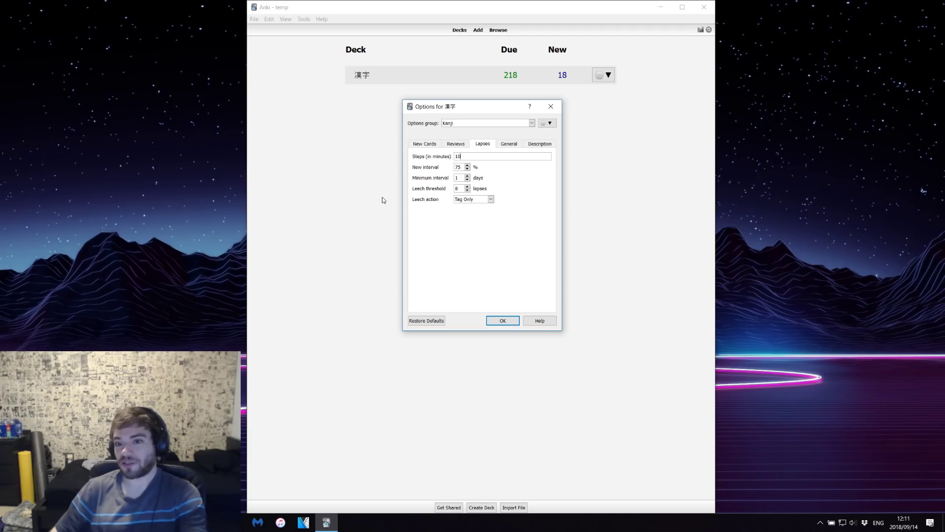
- Check the graduating interval for new cards, then set the lapse new interval to 50% and save the options
click(427, 145)
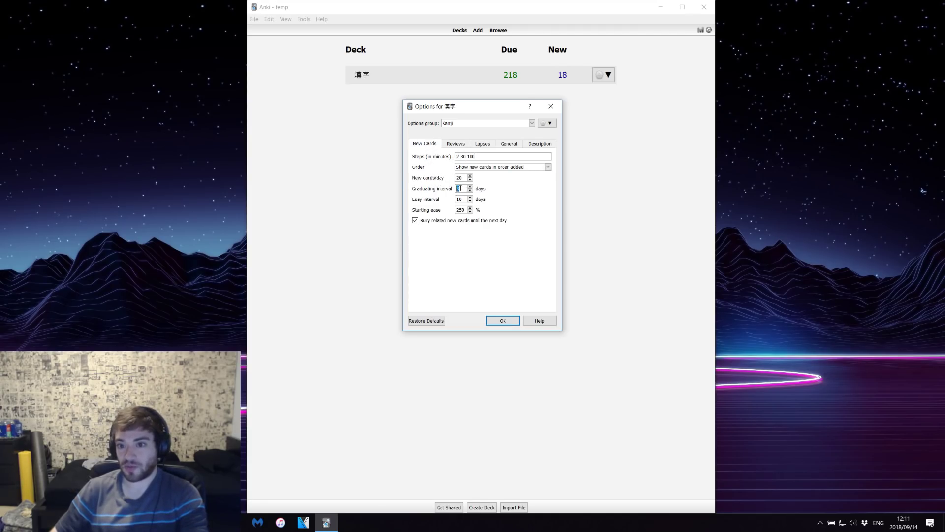
drag(476, 156, 453, 189)
click(476, 155)
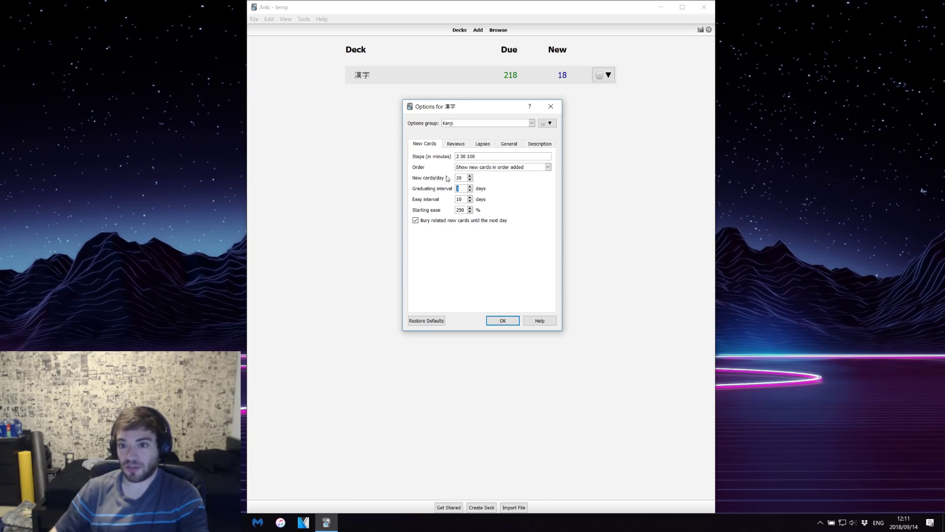
click(482, 144)
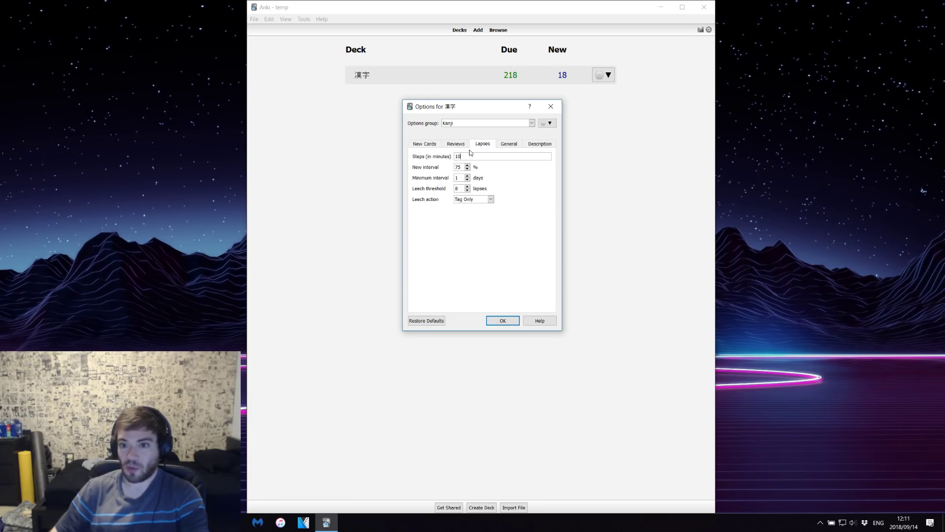
double_click(457, 167)
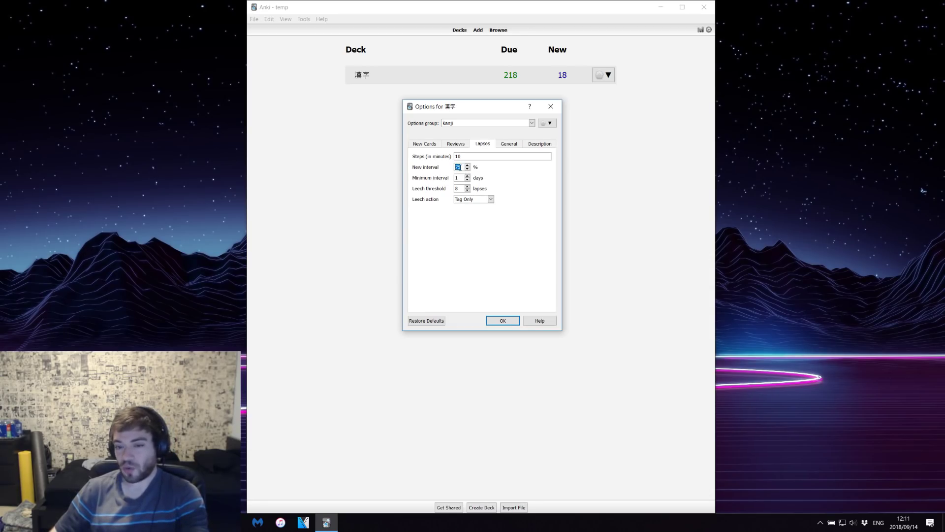
double_click(466, 158)
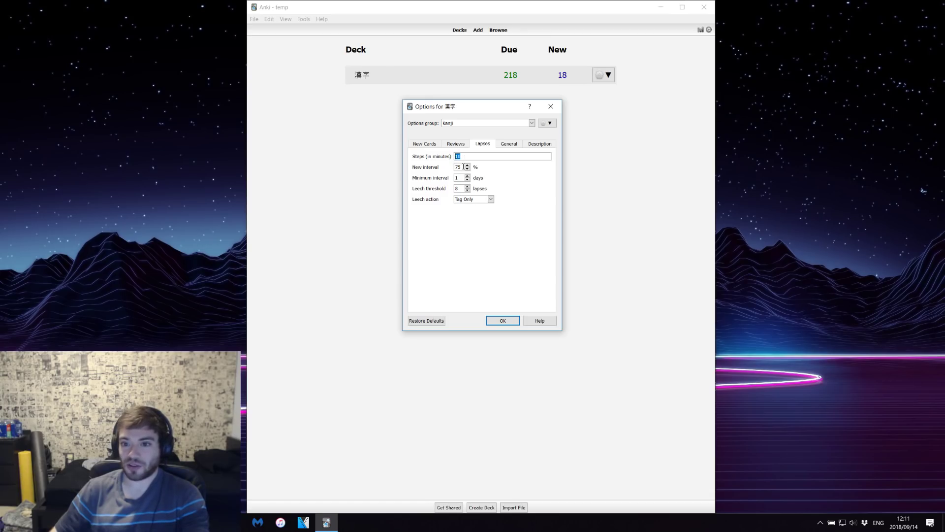
double_click(458, 167)
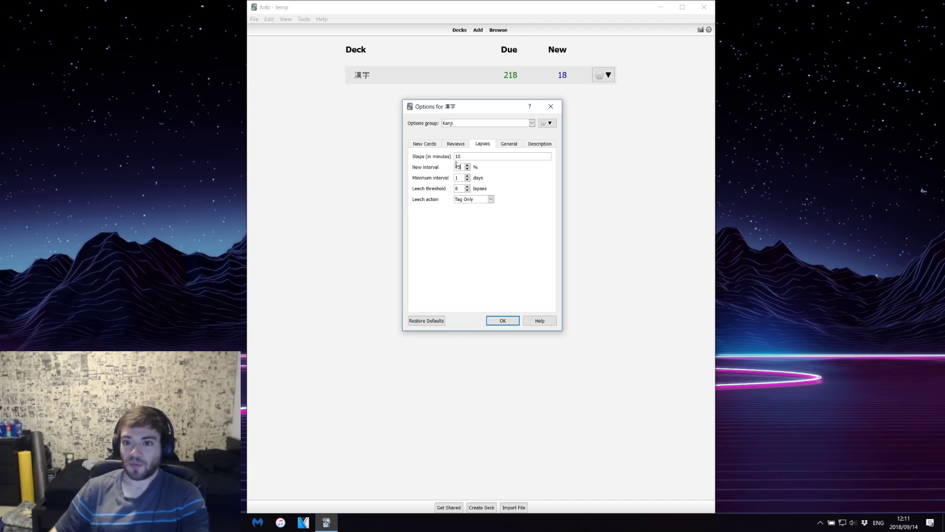
drag(462, 167, 449, 164)
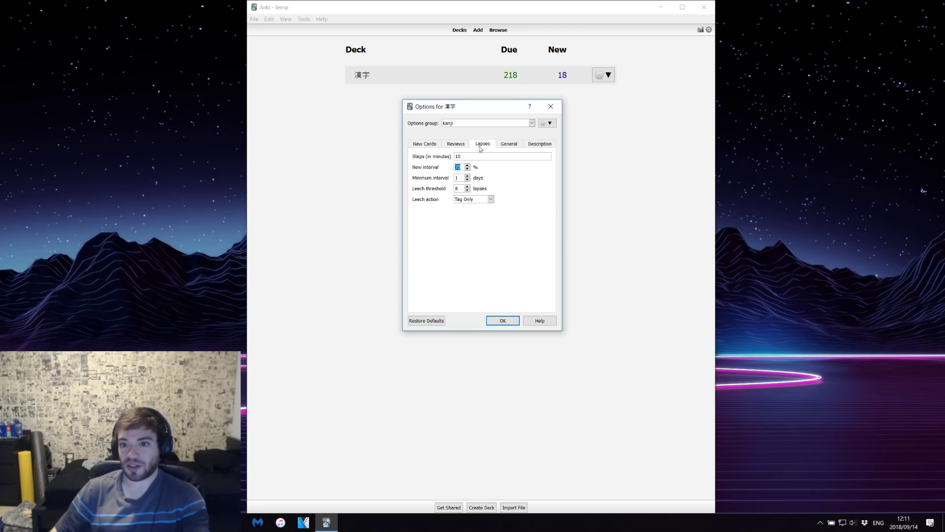
text(5)
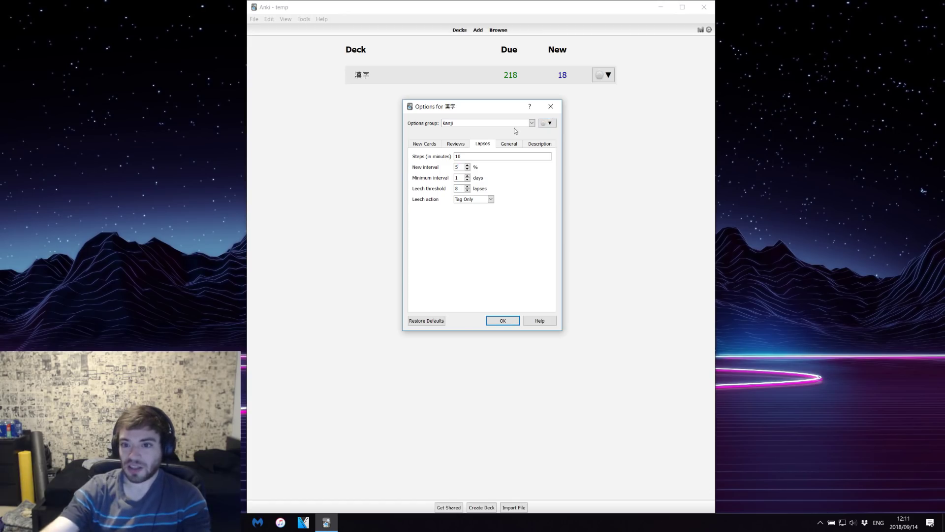
click(502, 320)
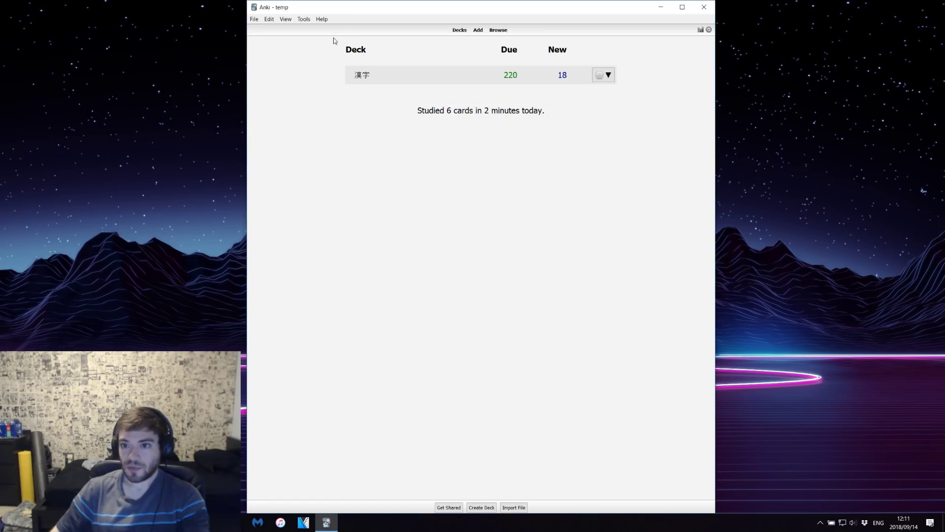
- Study the 漢字 deck, check the "revise" card's interval in its card info, and rate the card Again
click(367, 76)
click(551, 99)
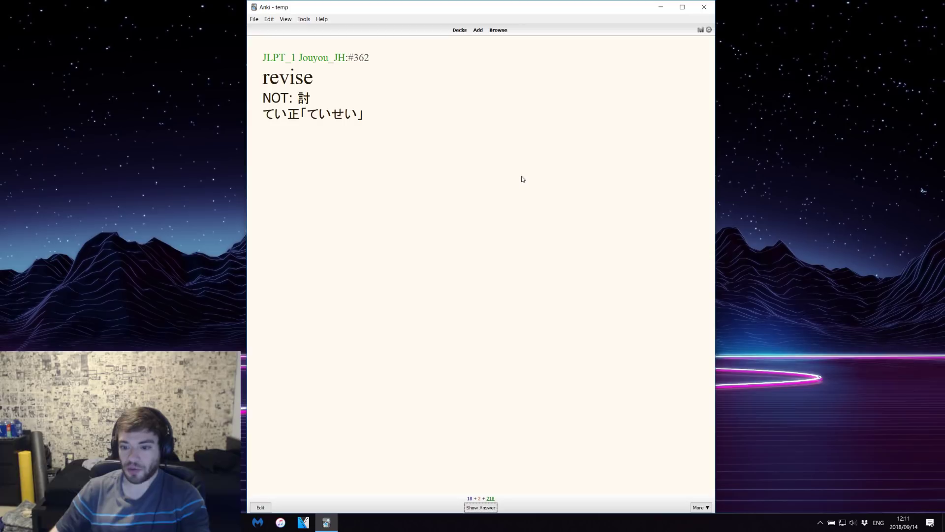
click(498, 30)
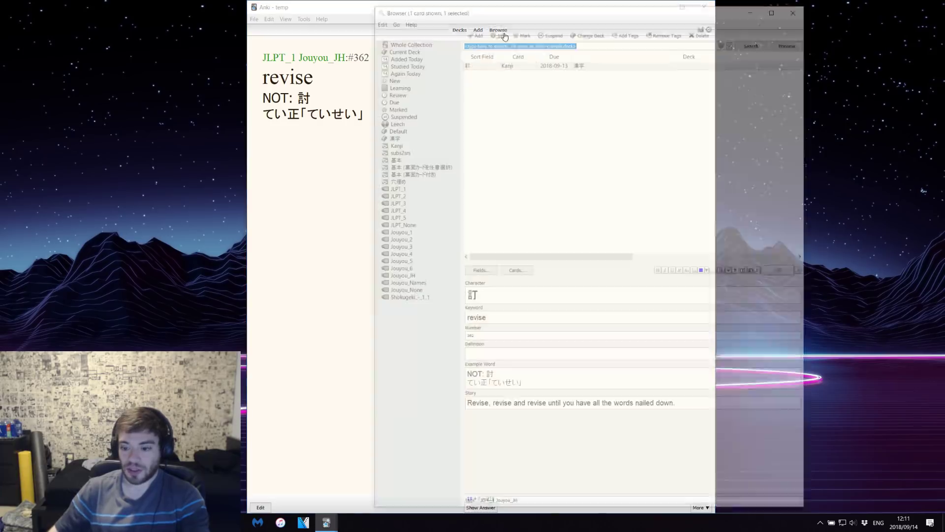
click(504, 34)
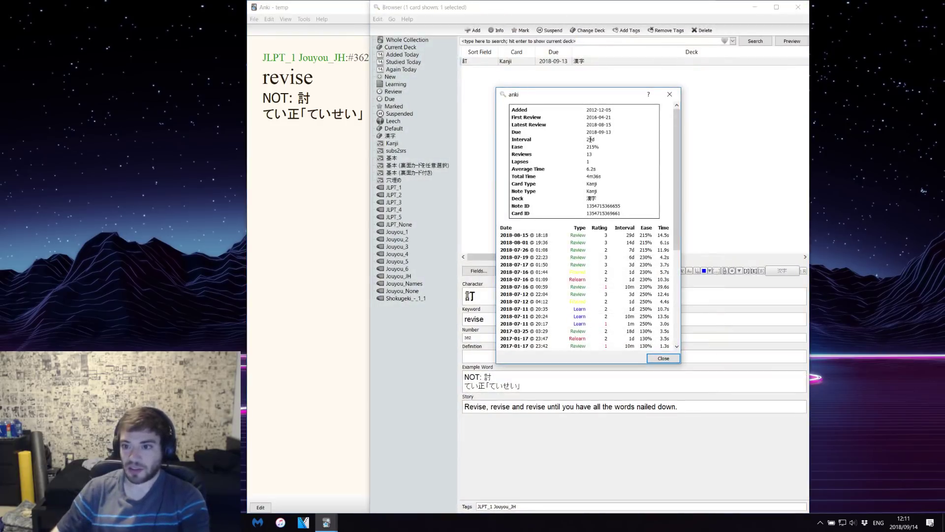
click(670, 94)
click(798, 7)
click(481, 507)
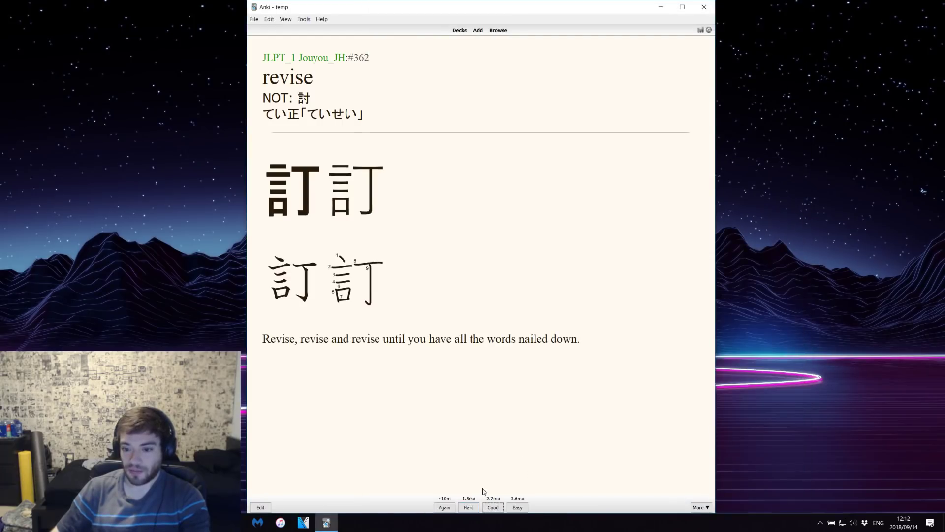
click(444, 508)
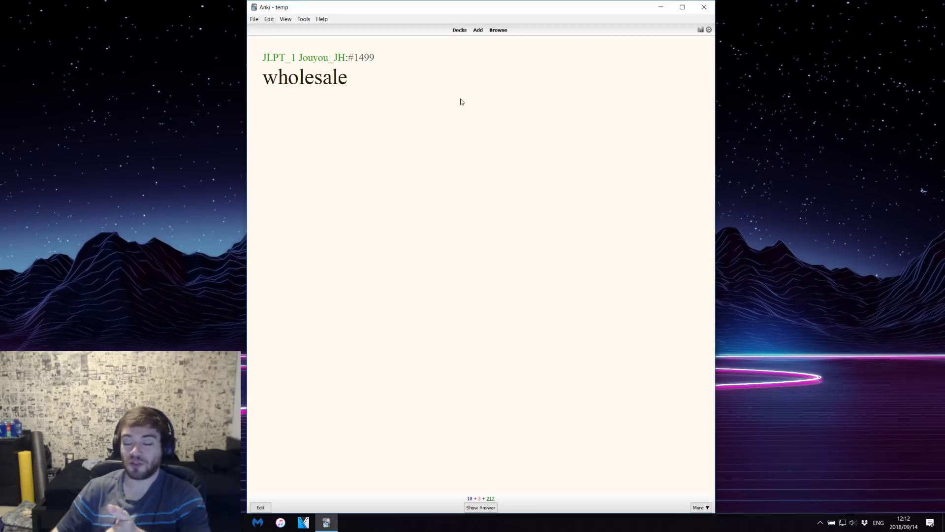
- Review the lapse settings in the 漢字 deck's options and examine the learning count on the deck overview
click(460, 30)
click(600, 80)
click(616, 94)
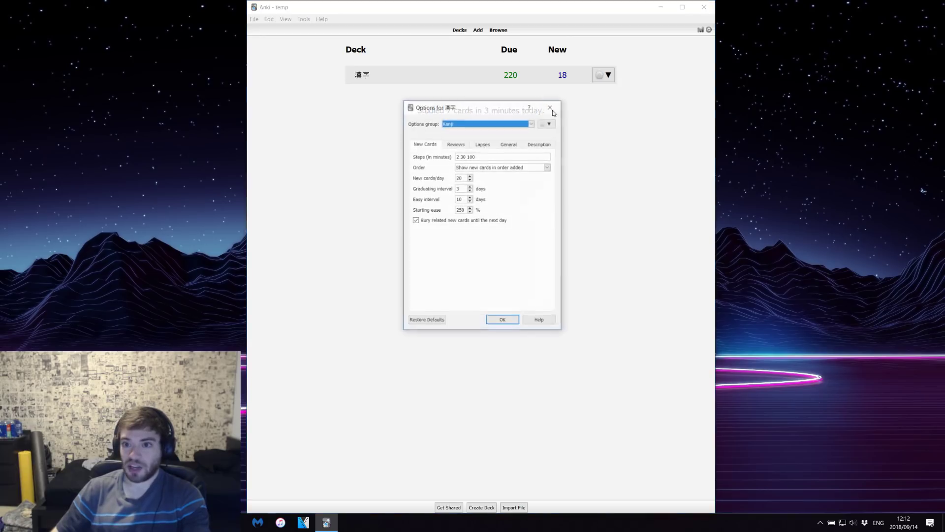
click(475, 148)
key(Tab)
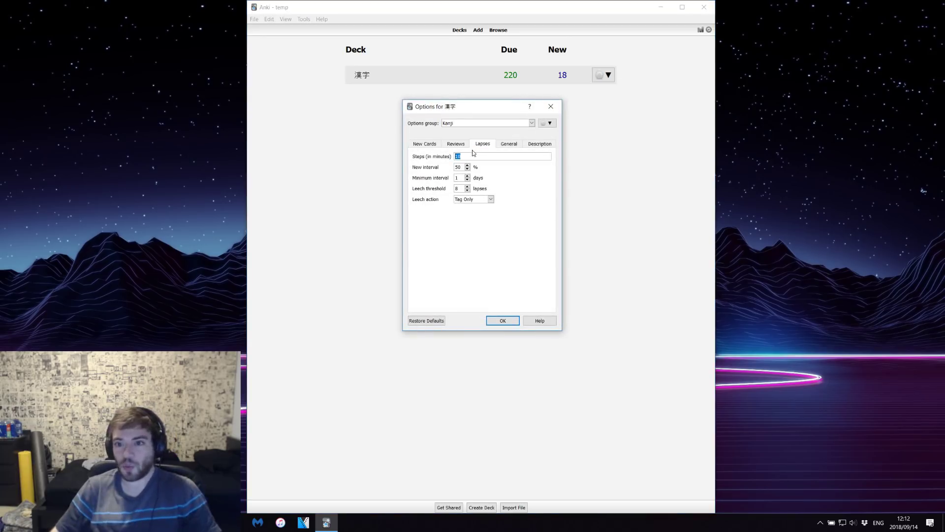
click(551, 106)
click(368, 78)
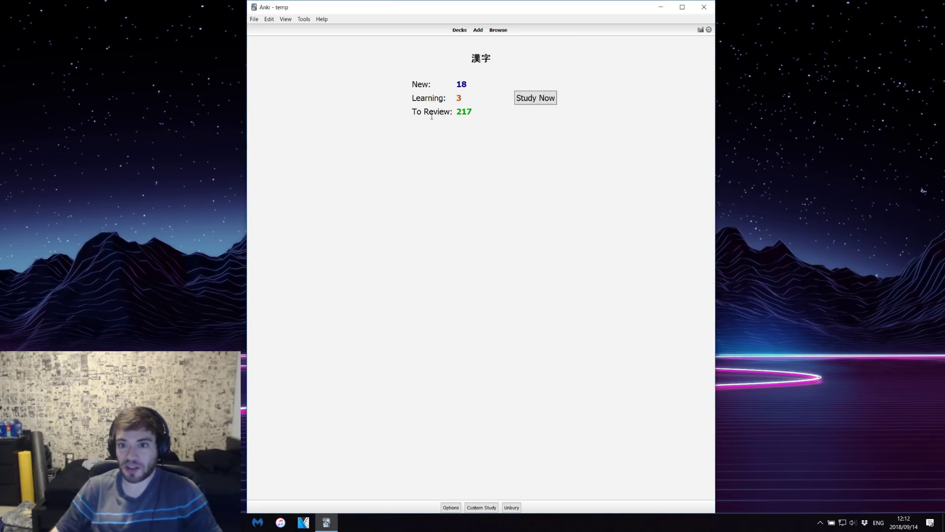
drag(456, 97, 464, 97)
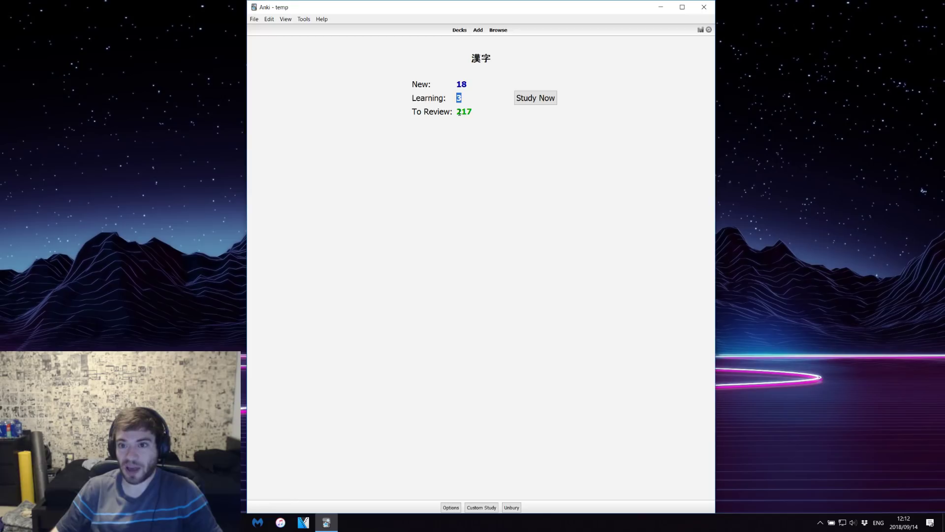
- Reopen the 漢字 deck's options and examine how the lapse steps relate to the new interval percentage
click(458, 30)
click(603, 74)
click(615, 92)
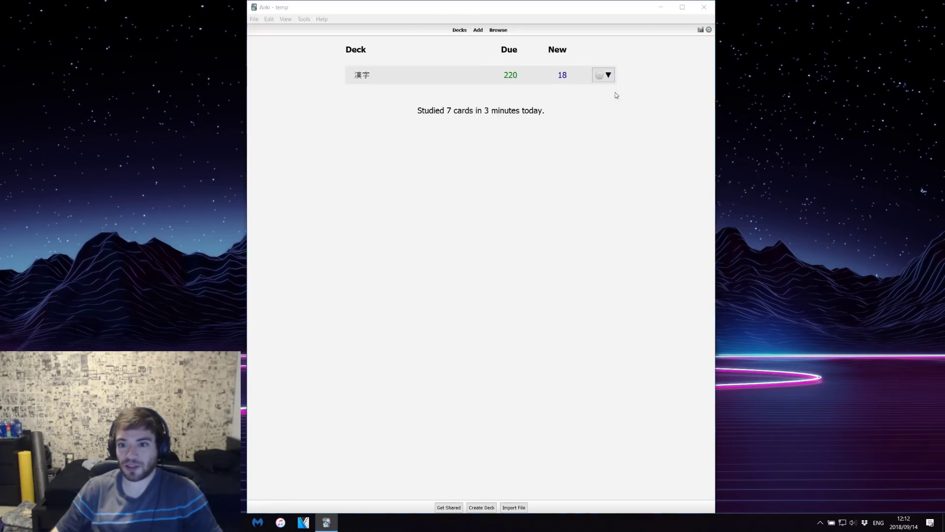
click(482, 144)
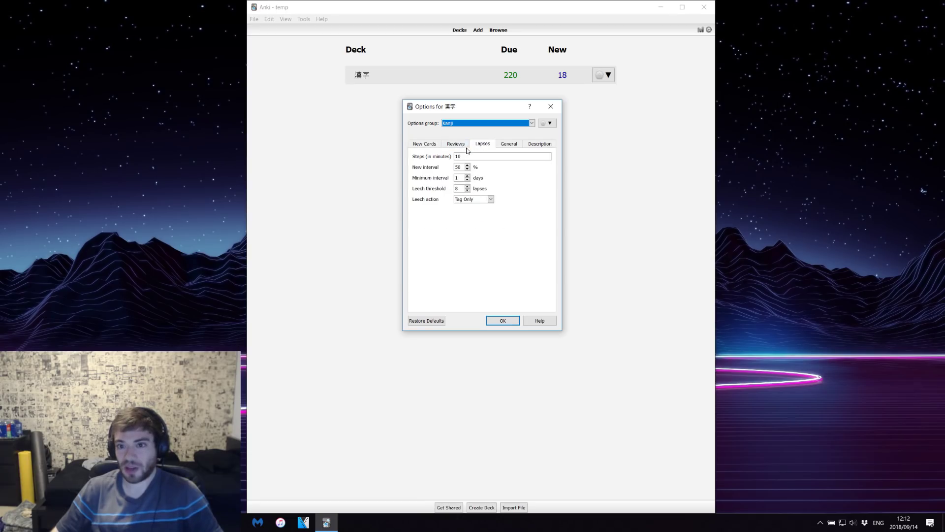
click(473, 156)
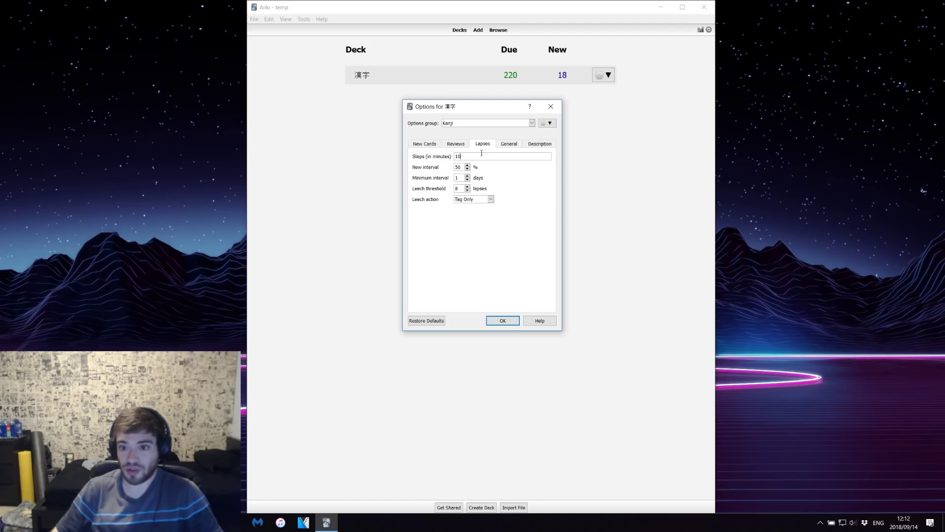
double_click(455, 167)
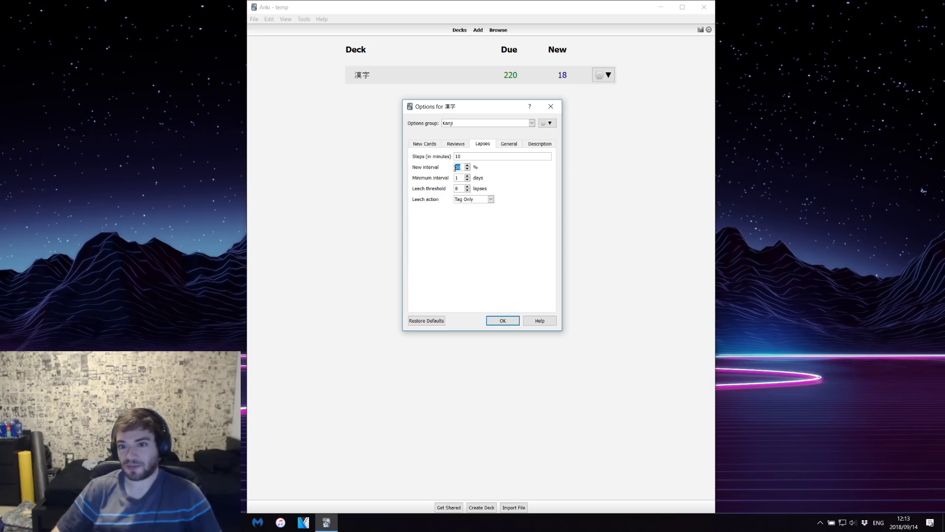
click(467, 157)
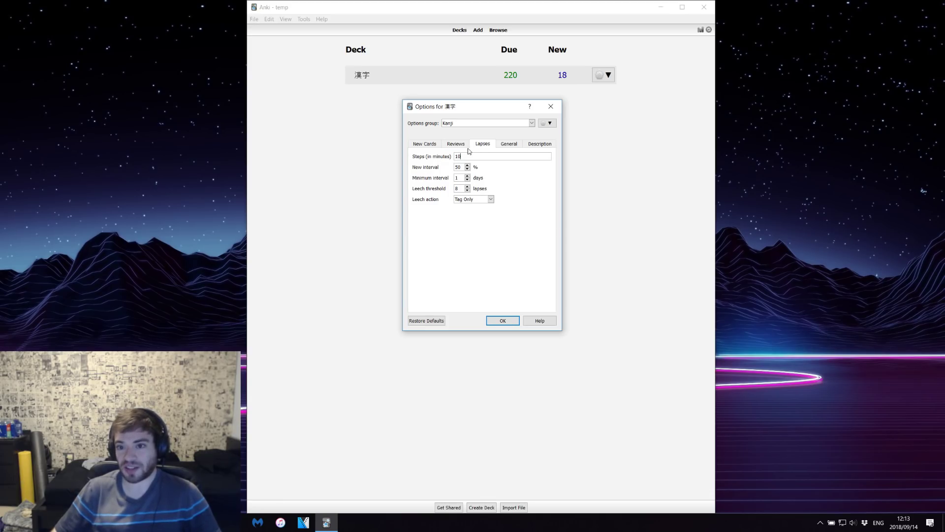
double_click(456, 166)
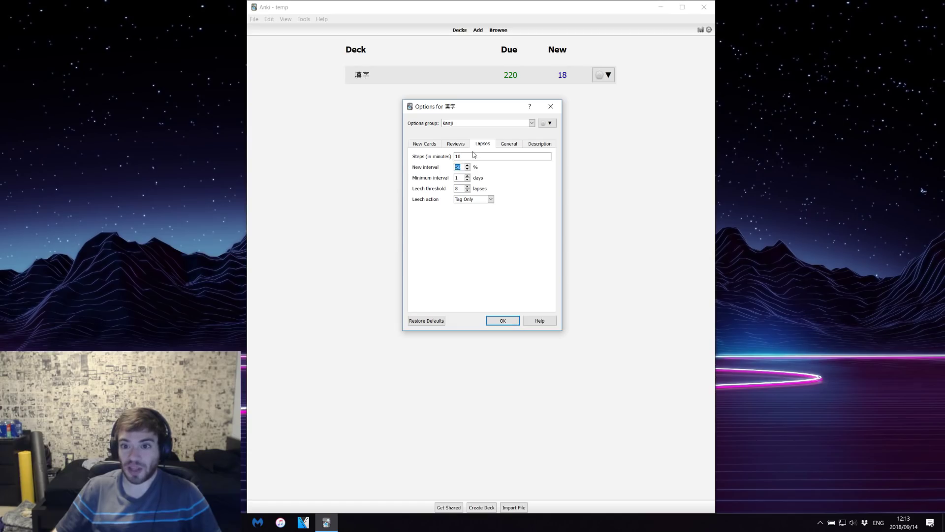
click(472, 154)
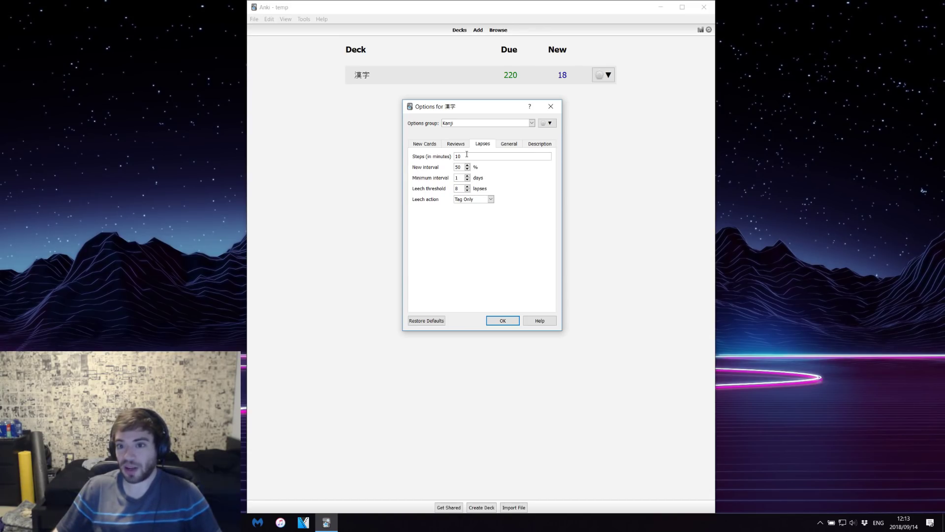
drag(463, 169, 452, 168)
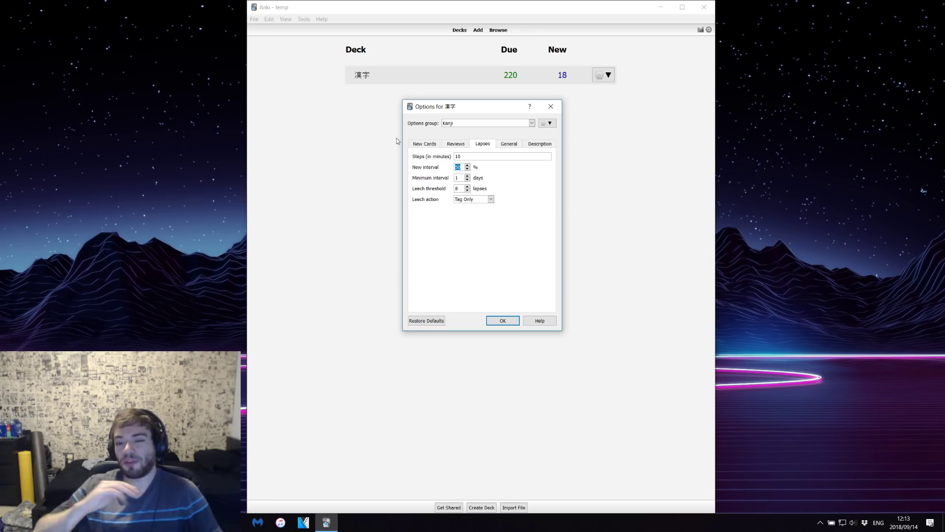
click(471, 156)
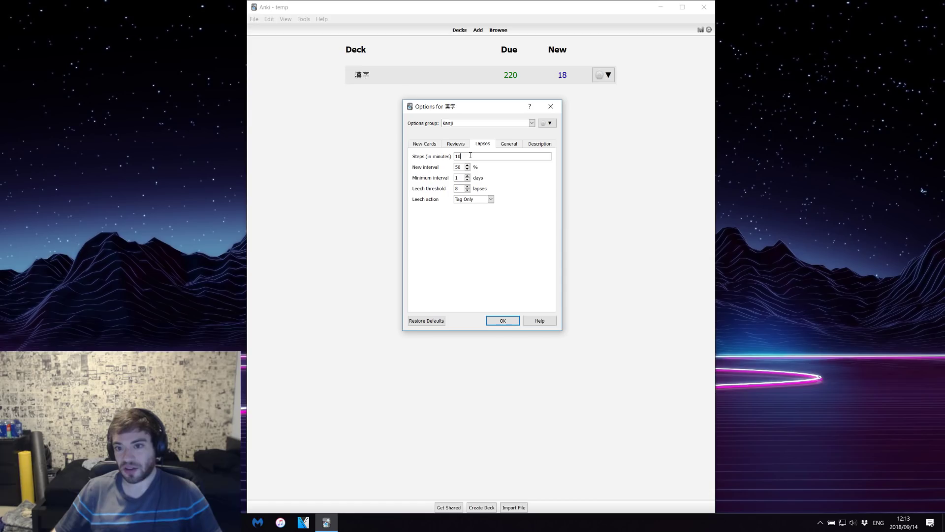
click(425, 145)
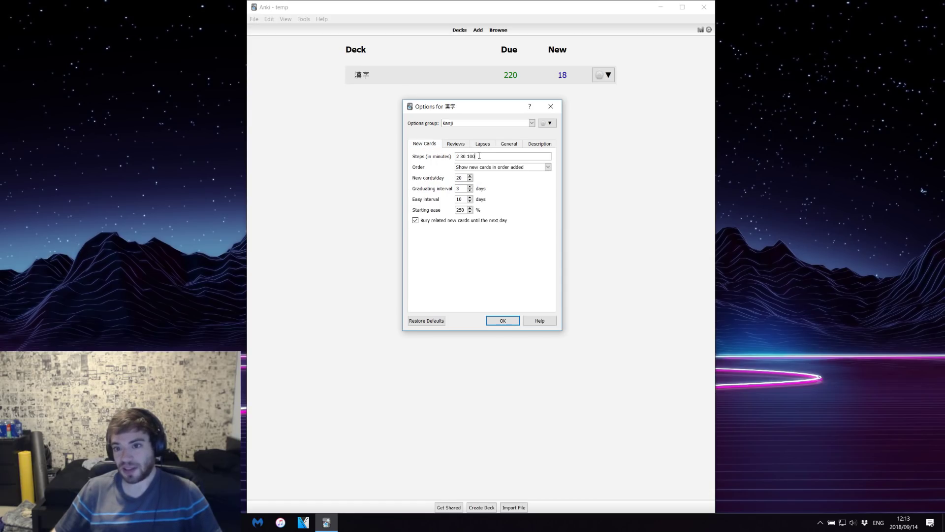
click(480, 157)
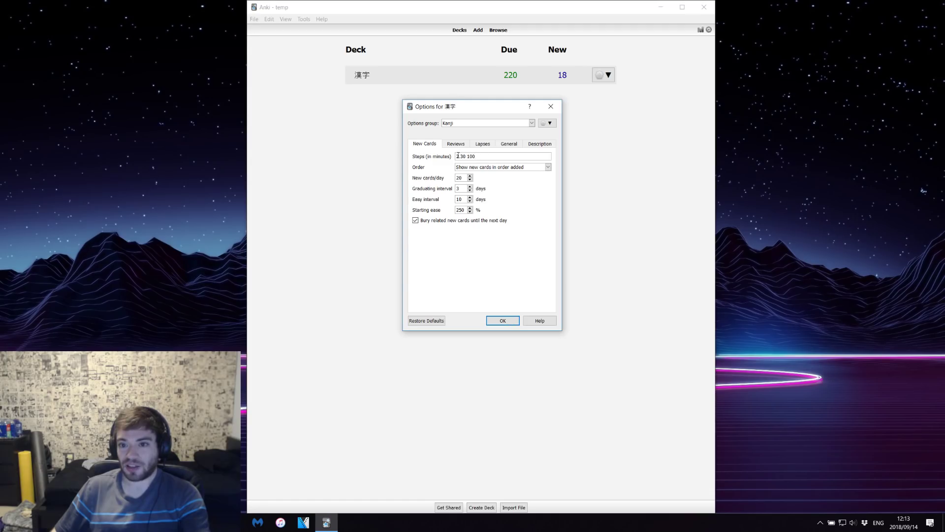
text(1000)
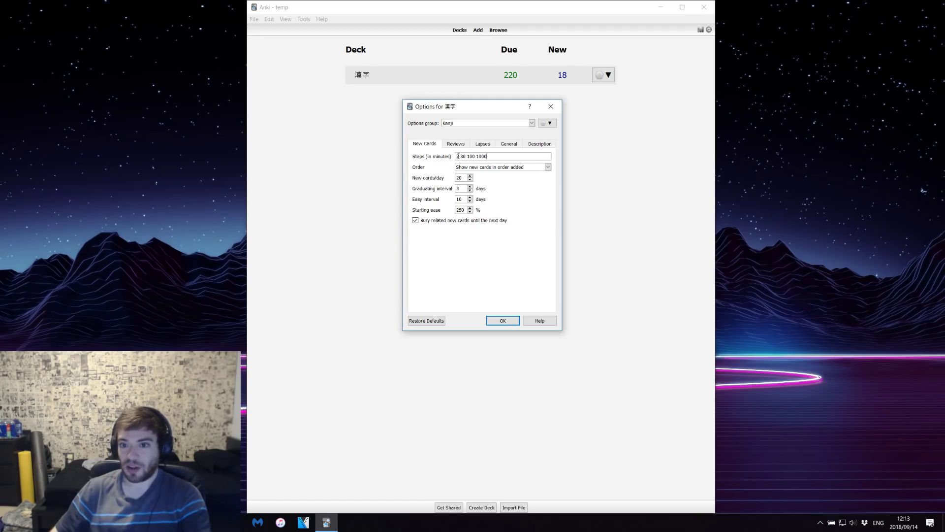
- Compare the new-card steps with the lapse steps, and extend the lapse steps to "10 20 30" minutes
drag(452, 156, 493, 159)
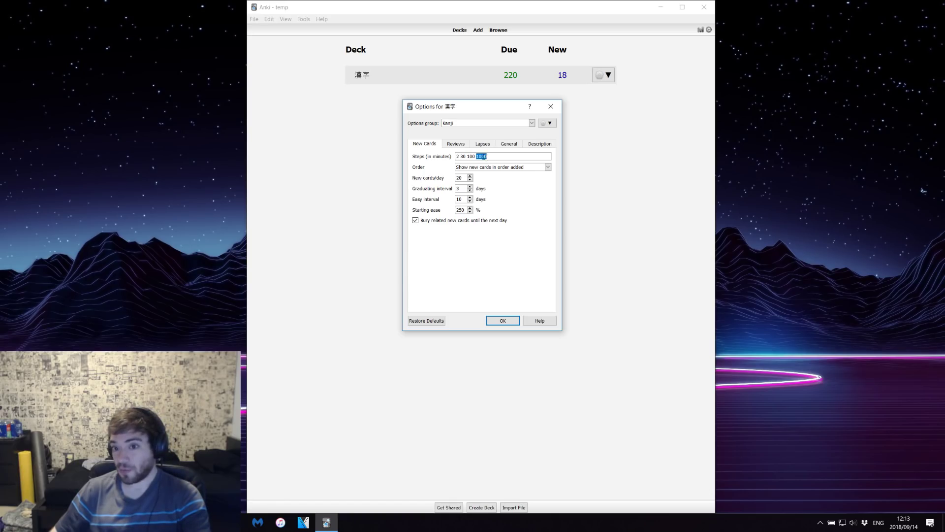
click(458, 158)
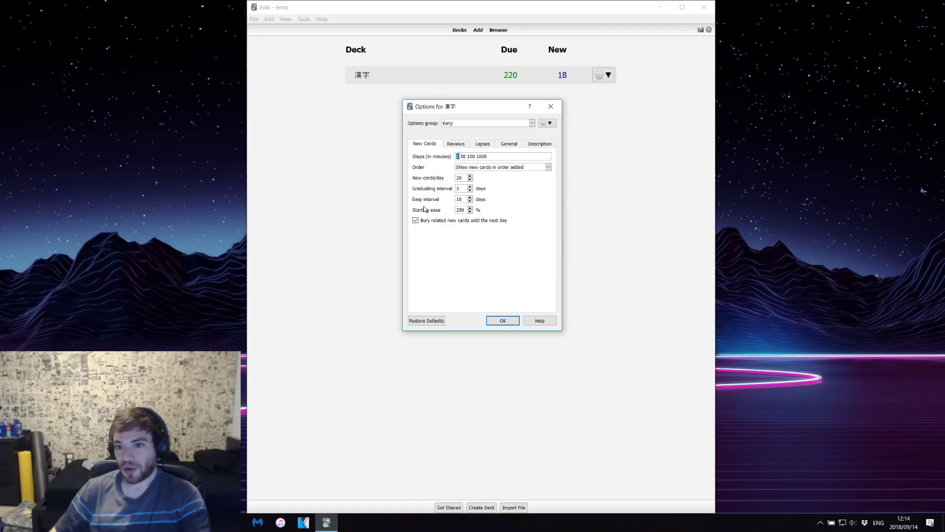
click(482, 144)
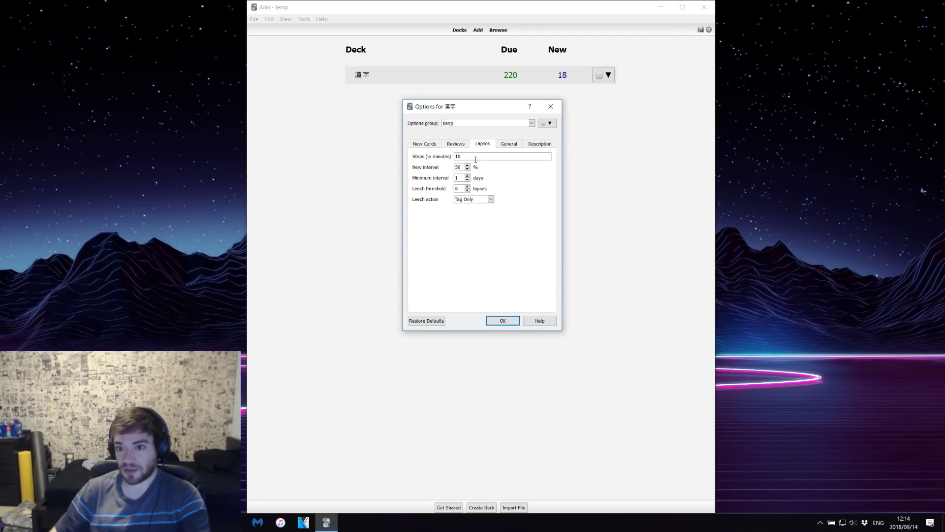
click(425, 143)
click(483, 144)
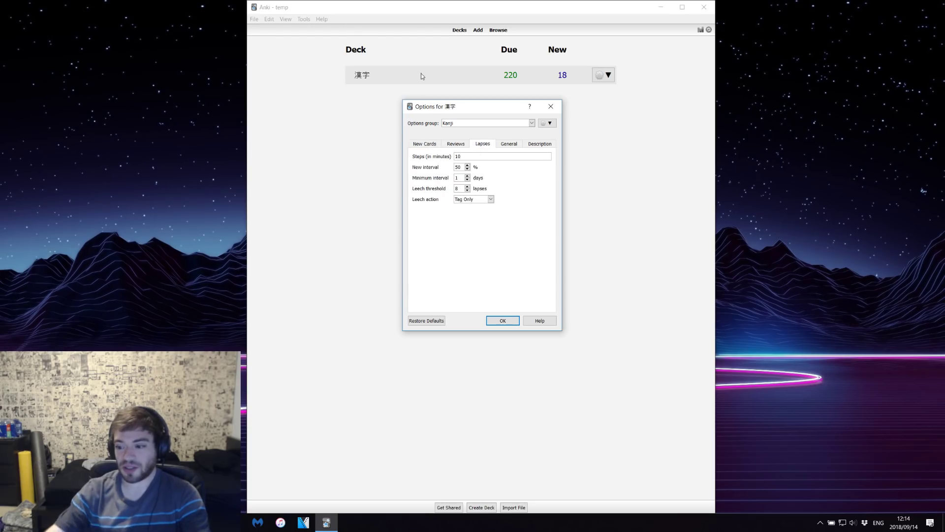
text(20 30)
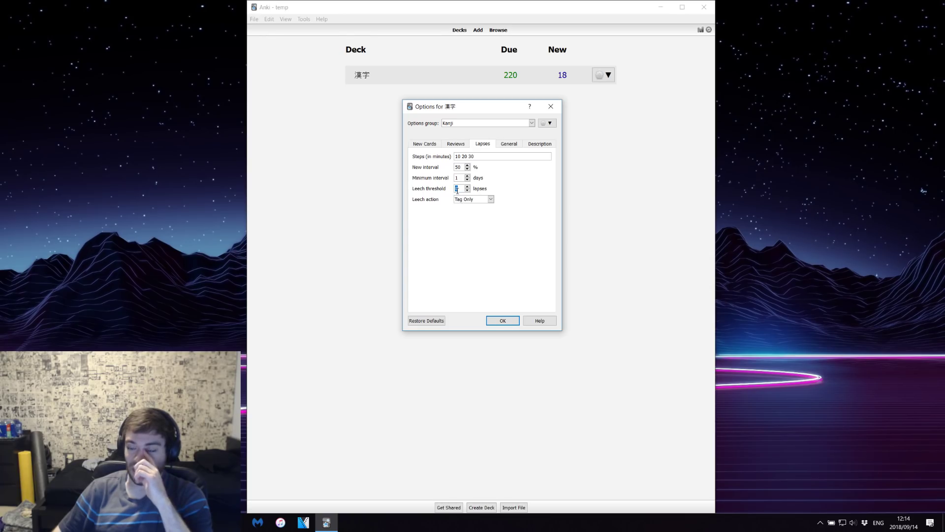
- Keep the leech threshold at 8 lapses and change the leech action to Suspend Card in the lapse settings
text(8)
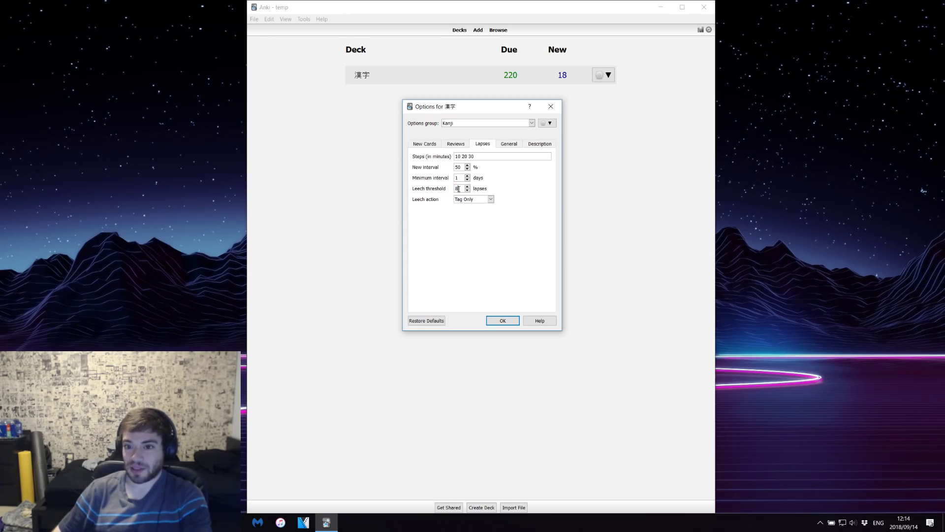
drag(459, 188, 454, 191)
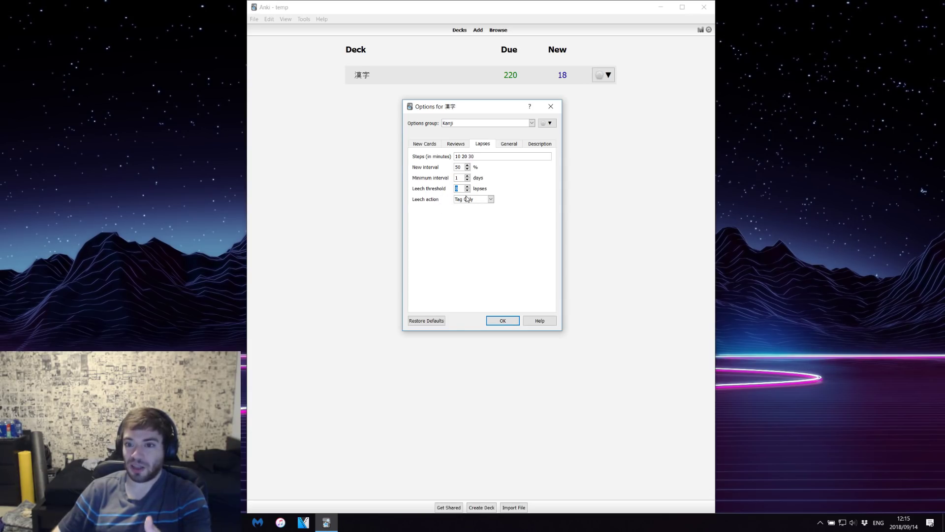
click(468, 200)
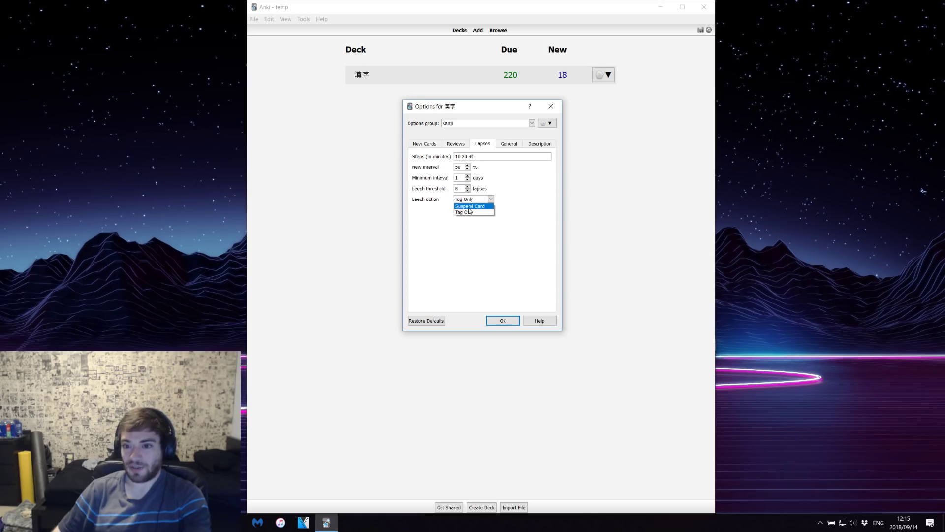
click(468, 211)
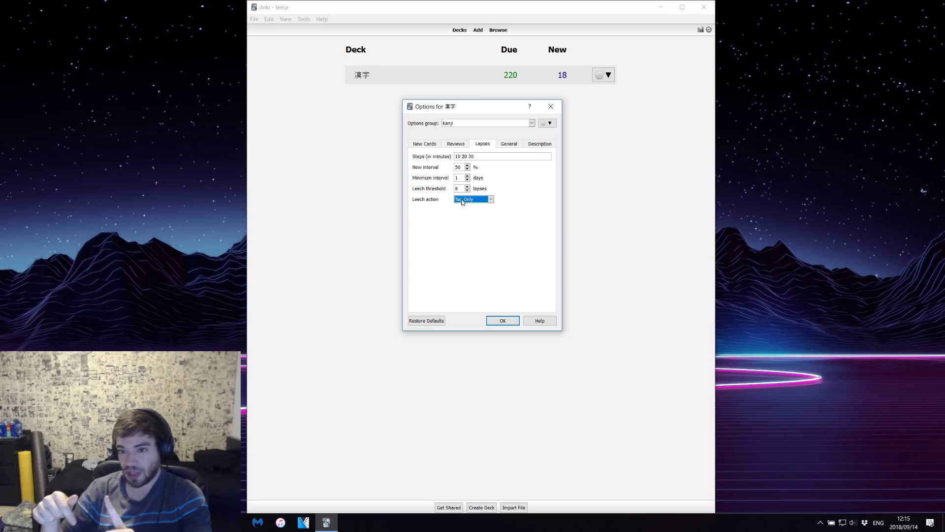
click(462, 202)
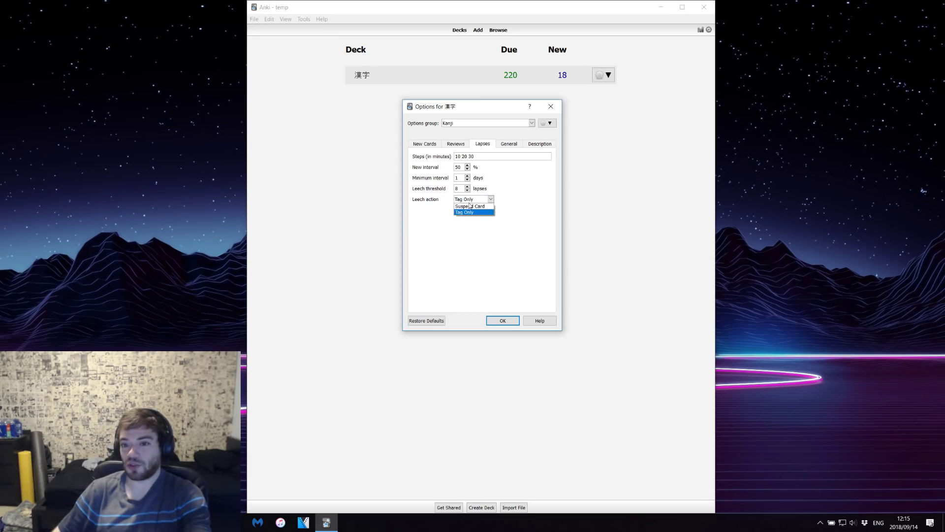
click(473, 207)
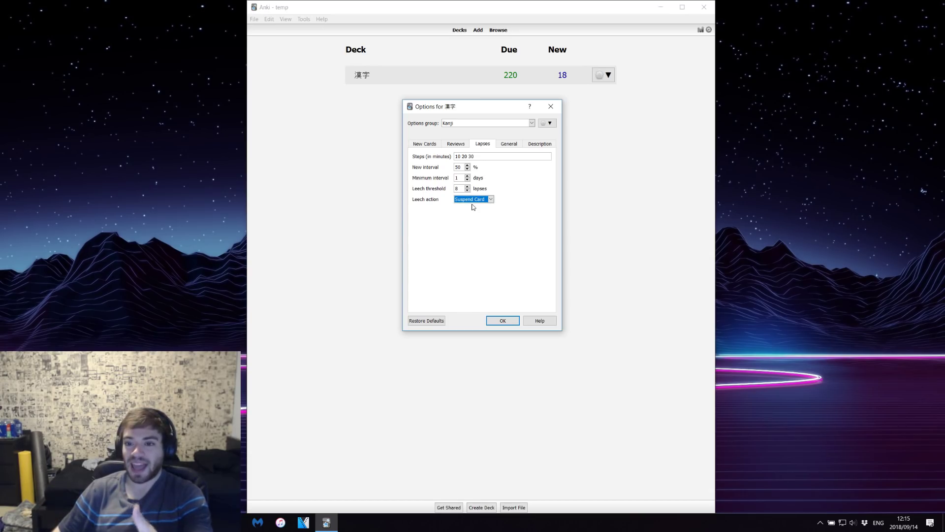
- Try a leech threshold of 4 lapses, and return it to 8 lapses
key(shift+Tab)
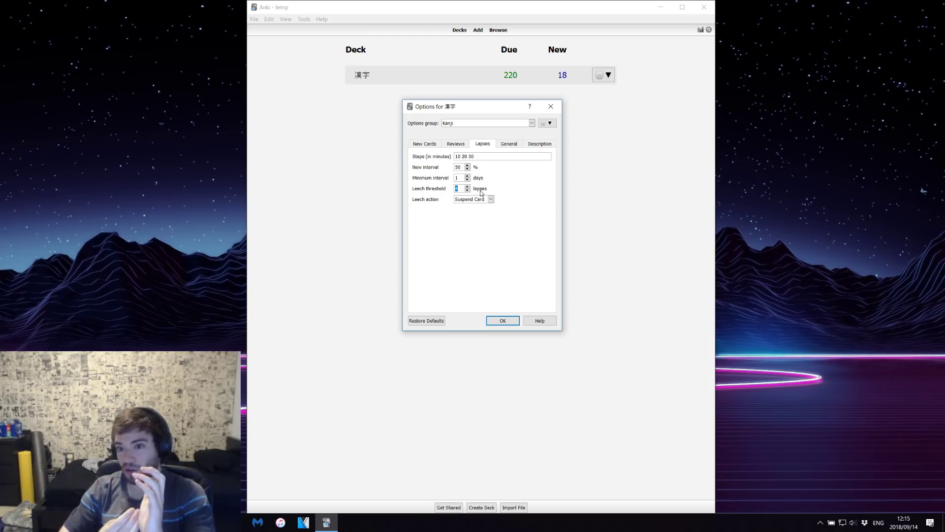
drag(476, 157, 452, 157)
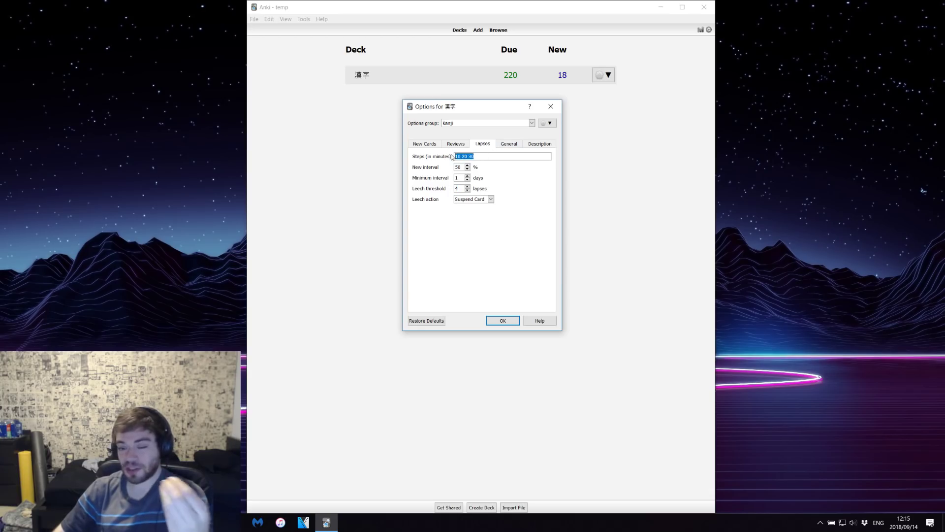
click(461, 190)
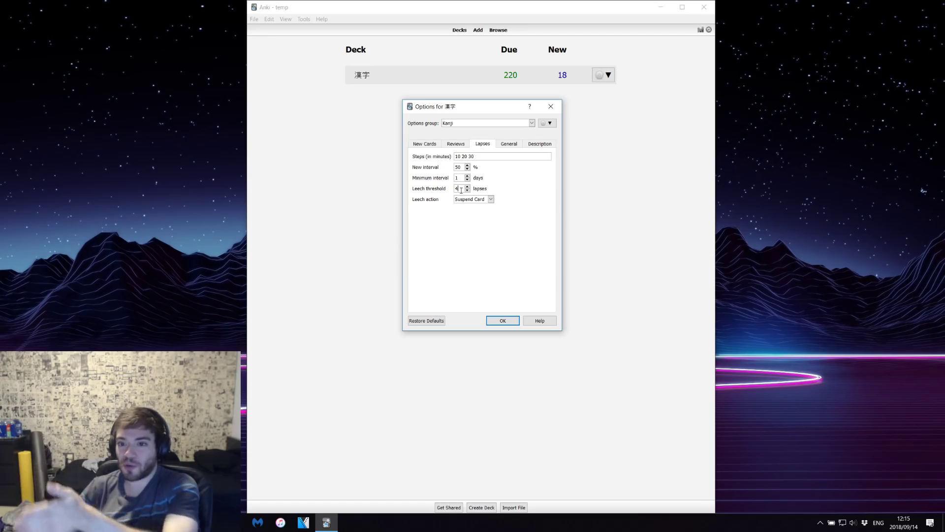
key(Tab)
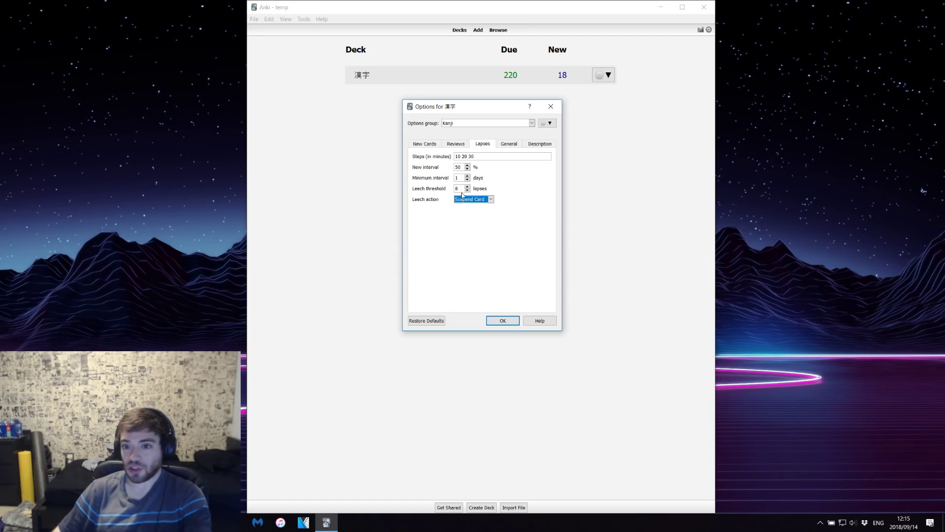
key(shift+Tab)
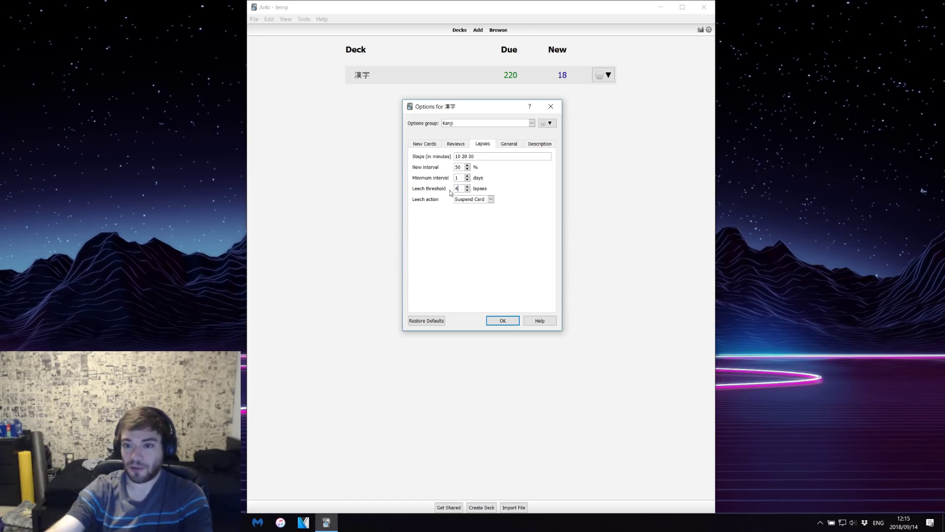
drag(463, 189, 452, 190)
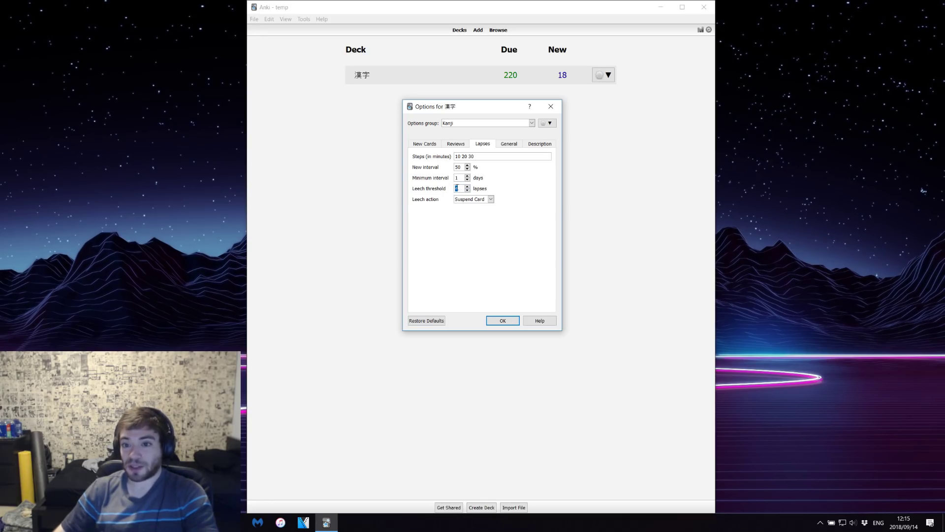
click(462, 200)
click(462, 200)
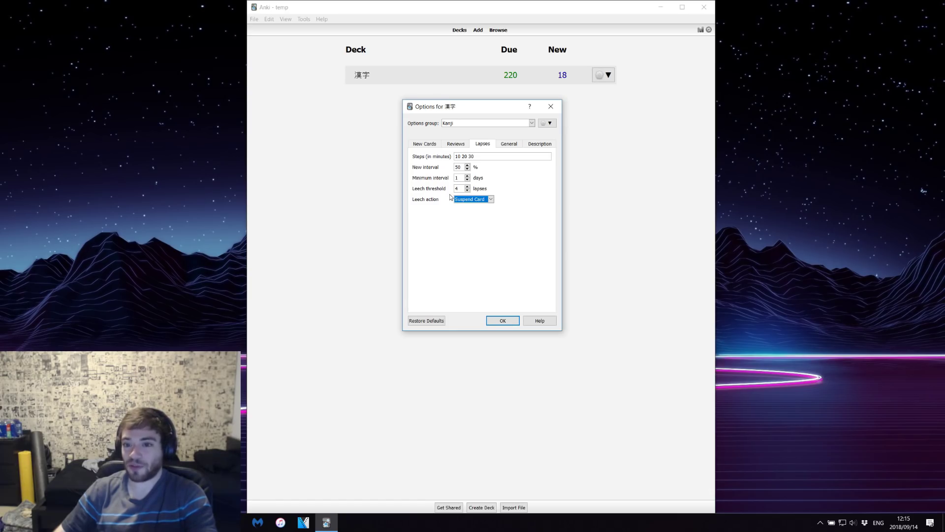
key(shift+Tab)
text(8)
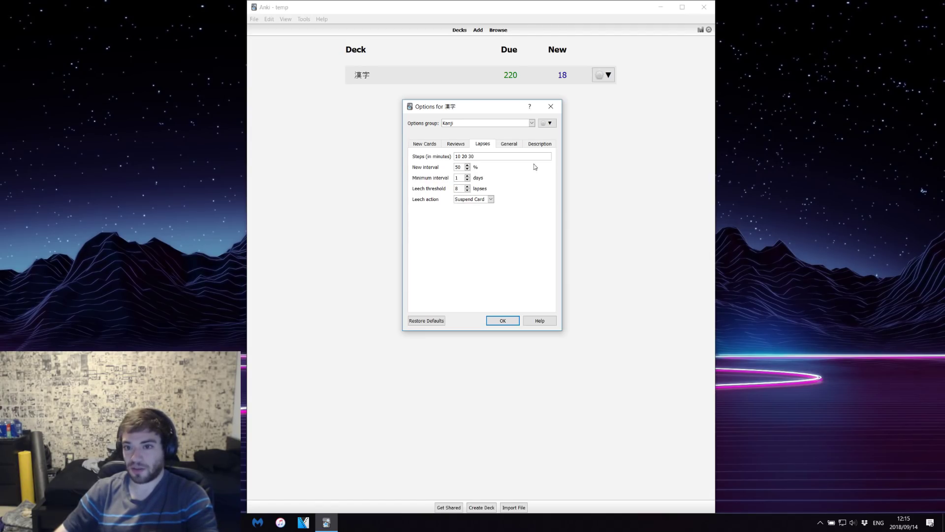
- Set the interval modifier to 100% in the review settings and save the deck options
click(447, 143)
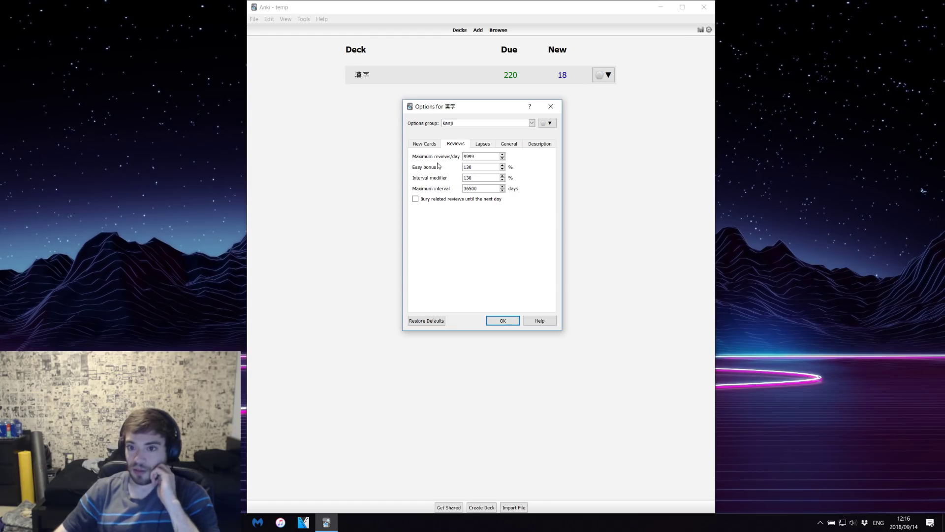
drag(474, 177, 464, 178)
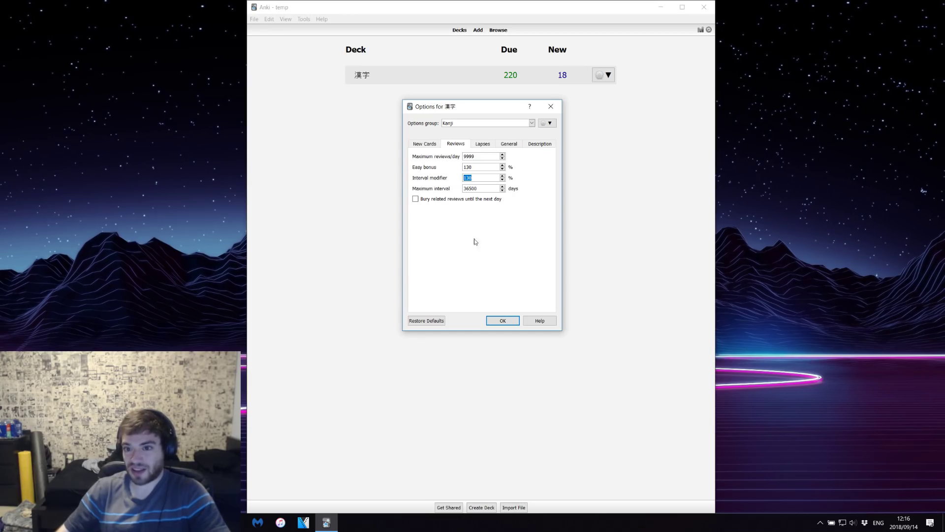
scroll(474, 178, down, 20)
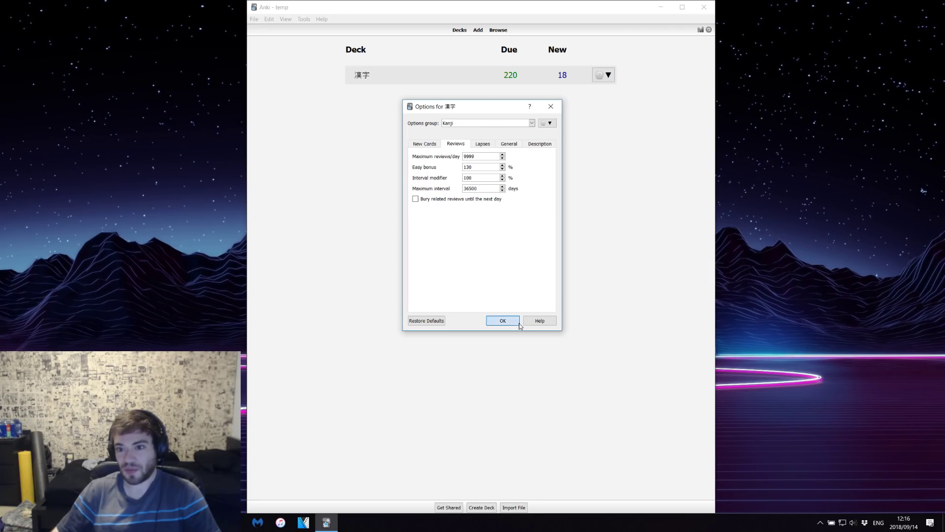
click(500, 320)
- Delete the "donburi" note while studying the 漢字 deck, and check the answer intervals of the "call on" card
click(372, 76)
click(534, 98)
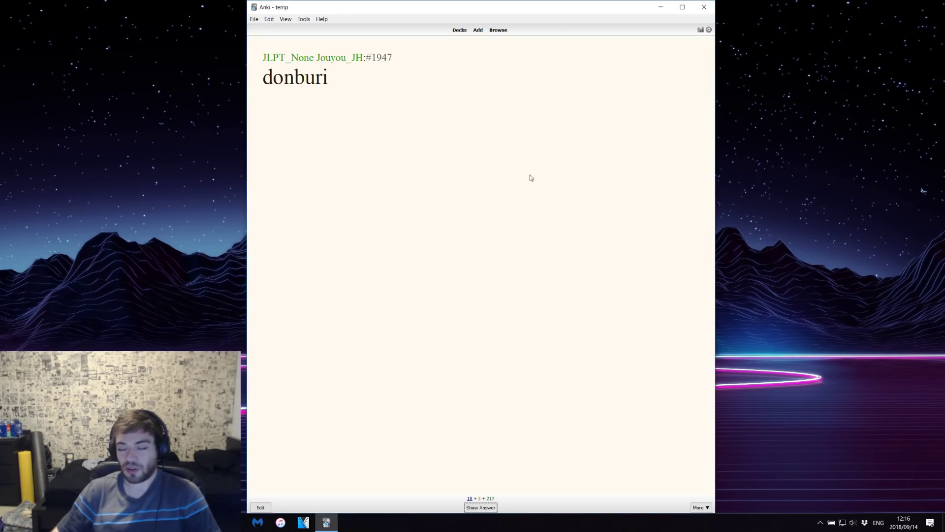
click(480, 508)
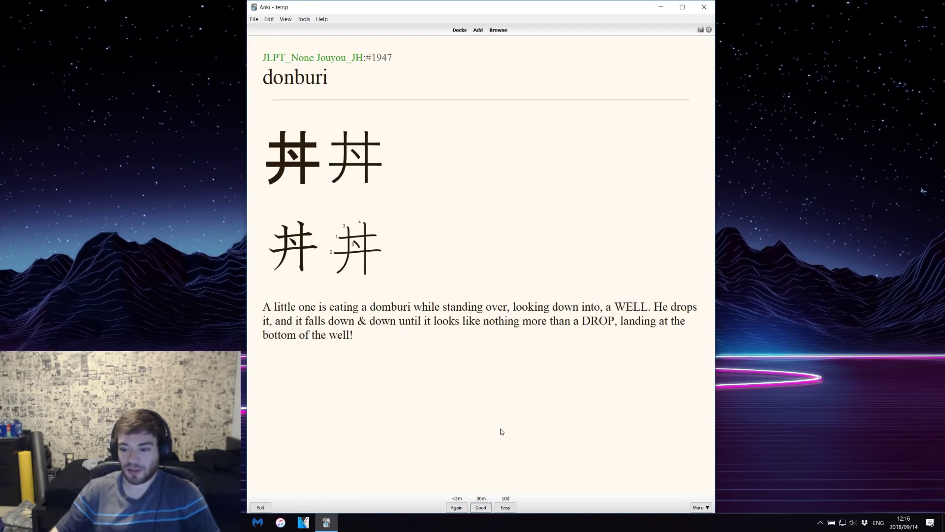
key(ctrl+Delete)
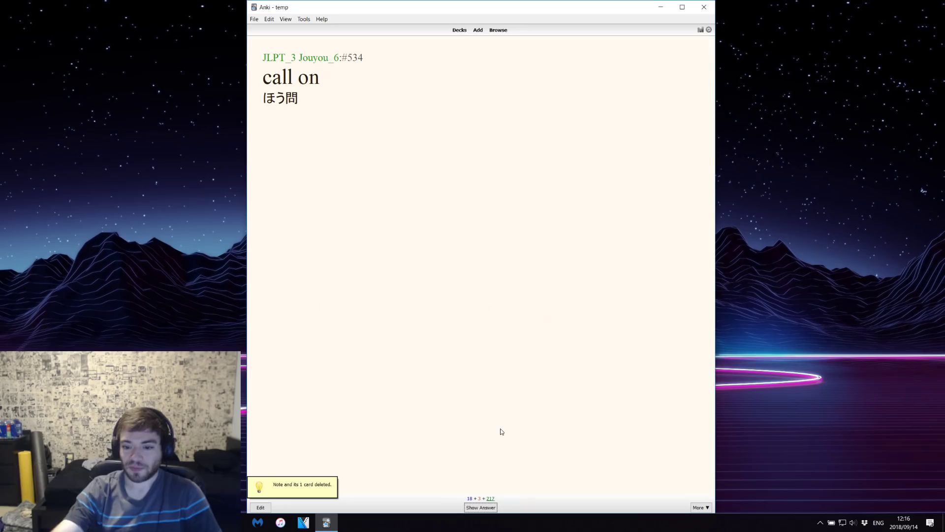
click(481, 508)
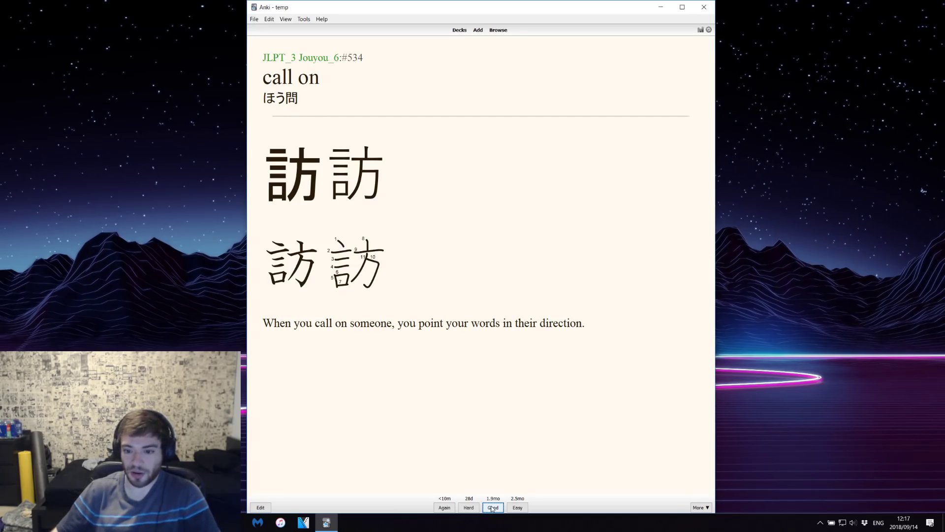
key(d)
- Raise the interval modifier to 120% in the 漢字 deck's review settings and save the options
click(604, 75)
click(620, 93)
click(464, 144)
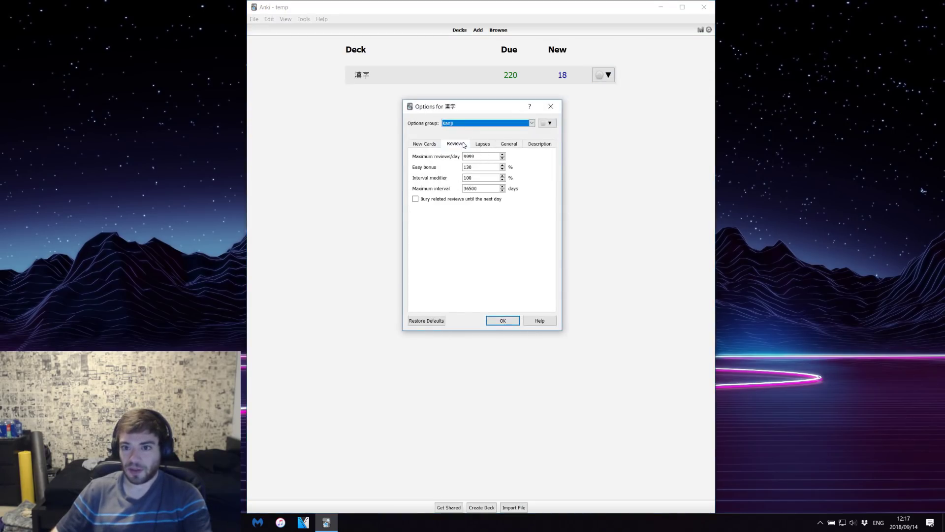
double_click(481, 177)
text(1)
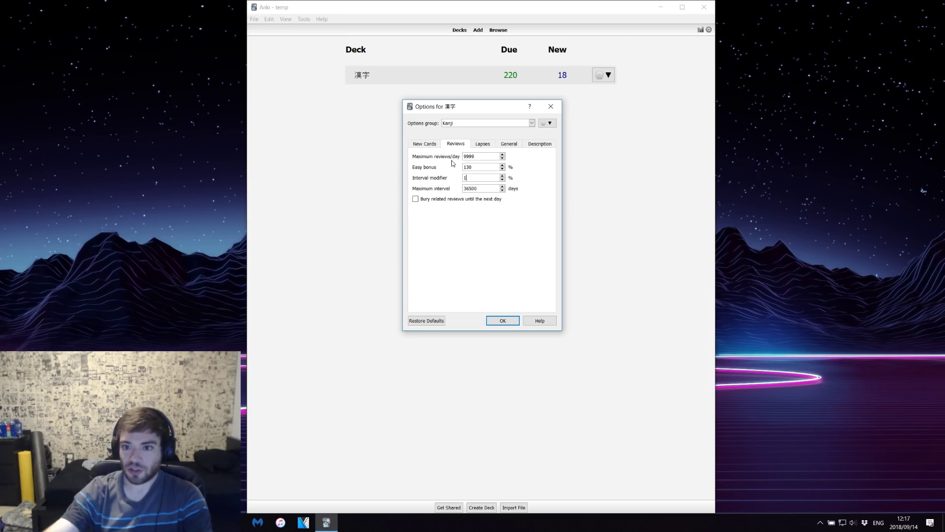
click(503, 320)
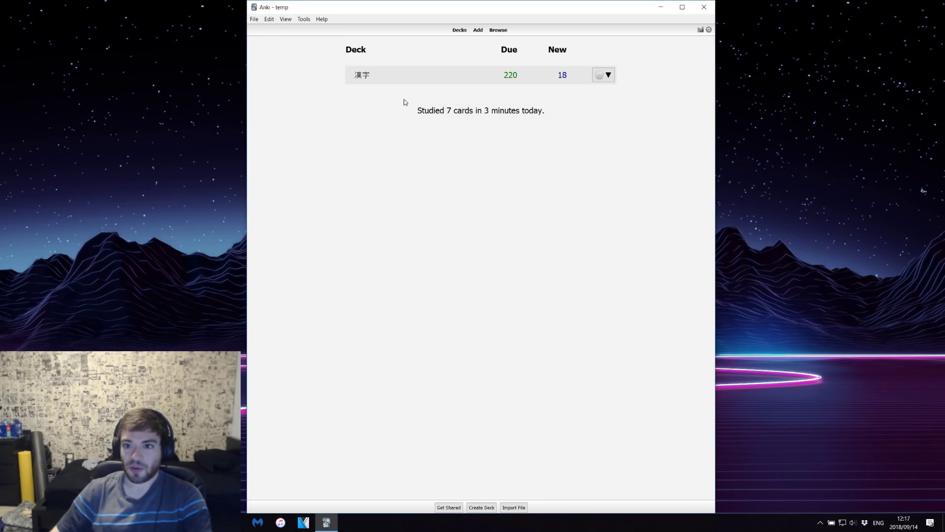
- Study the 漢字 deck again, compare the "call on" card's answer intervals, and return to the deck list
click(362, 82)
key(s)
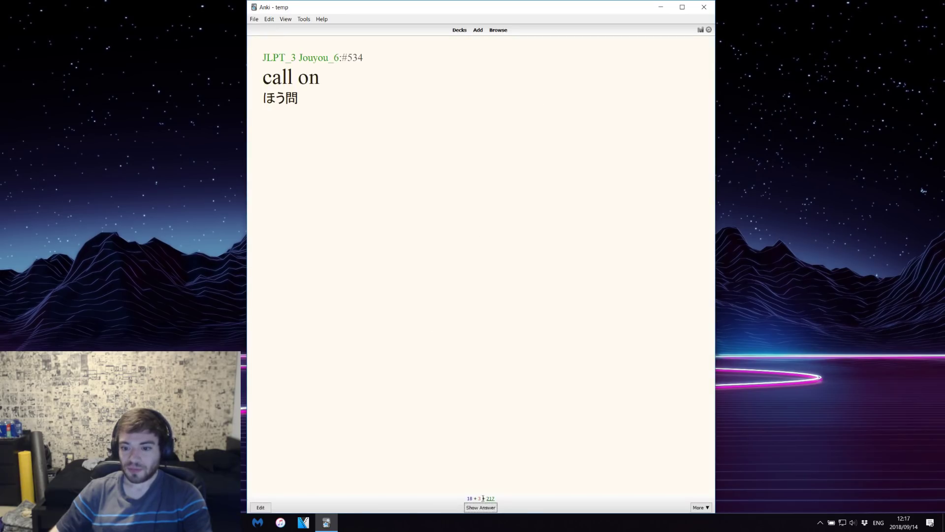
click(487, 511)
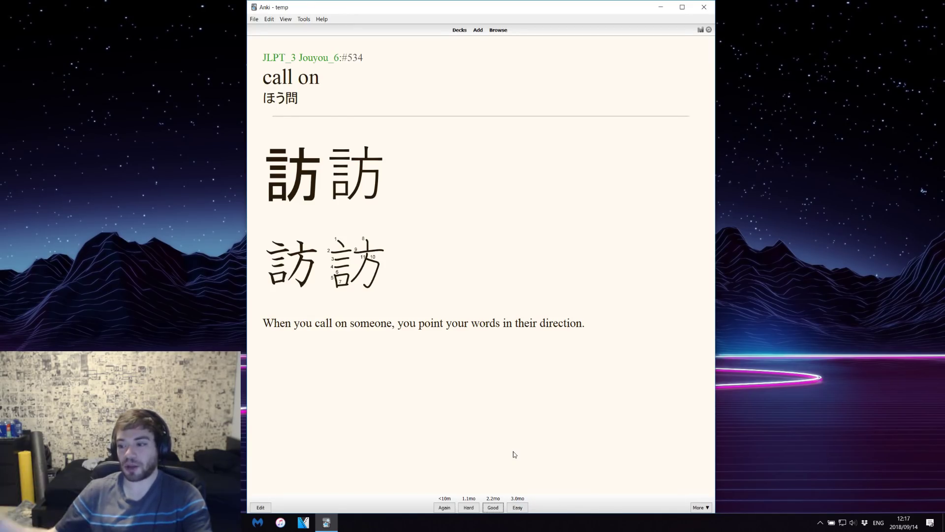
key(d)
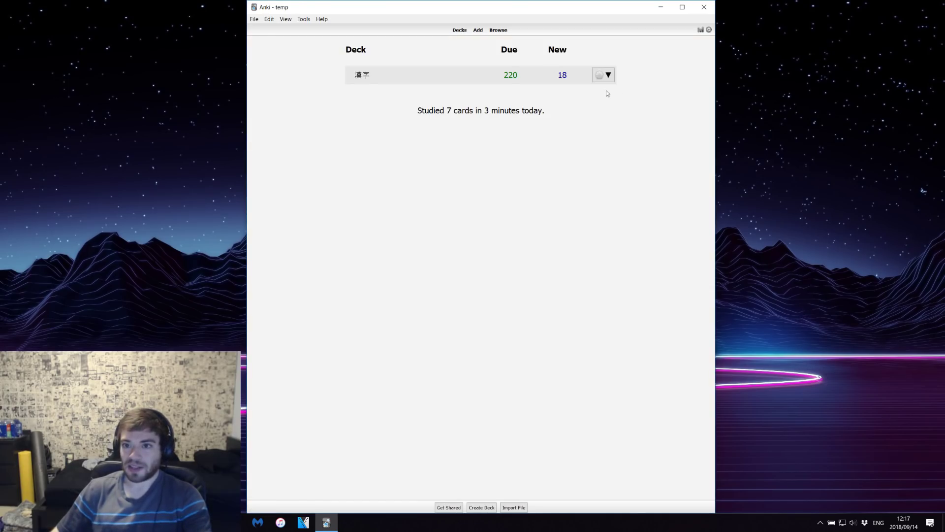
- Reopen the review settings in the 漢字 deck's options and examine the interval modifier
click(607, 74)
click(613, 91)
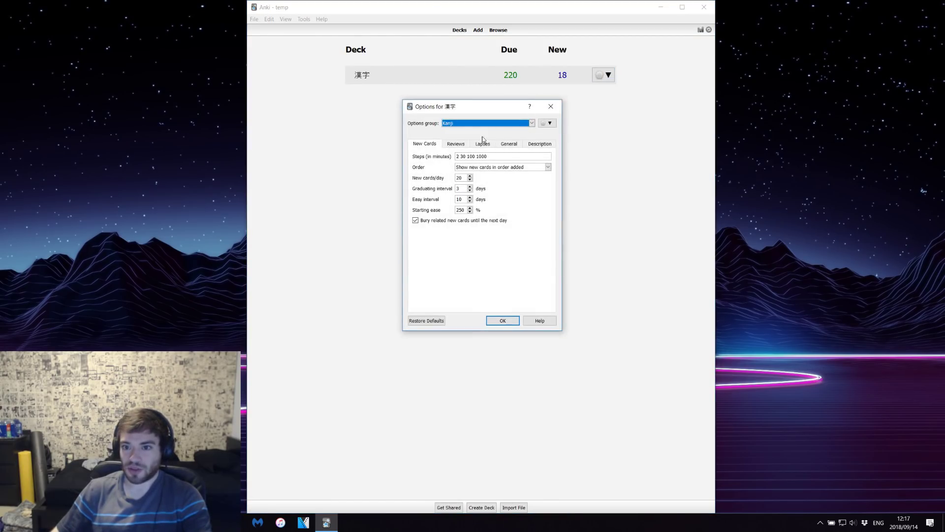
click(456, 144)
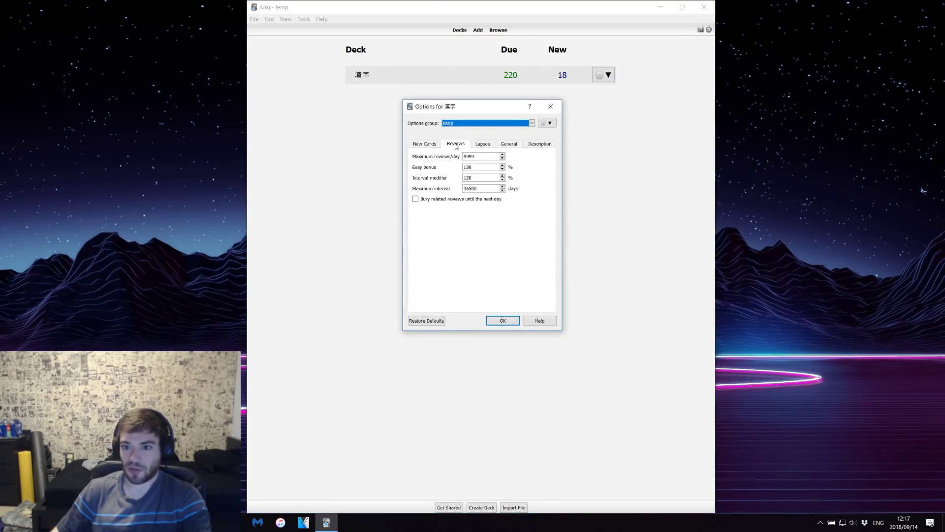
double_click(473, 178)
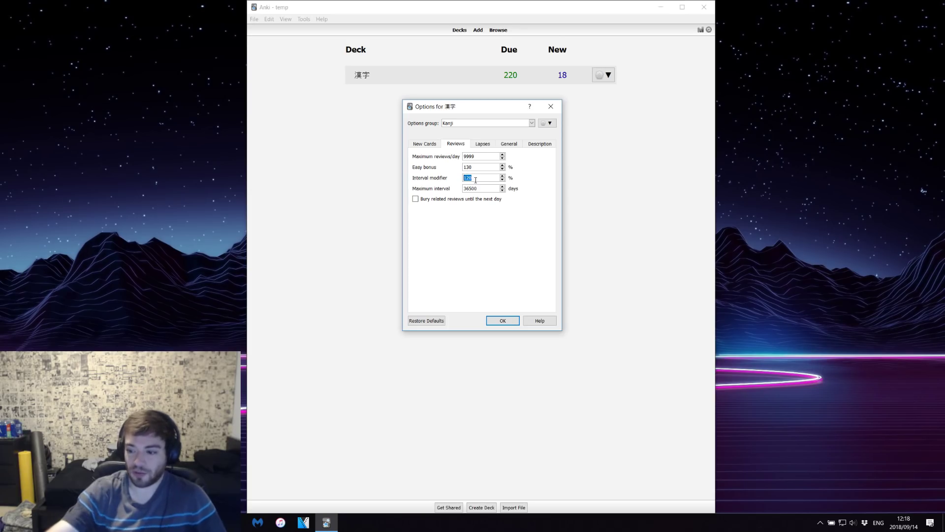
- Set the interval modifier to 90% in the 漢字 deck's review settings and check the maximum interval
text(90)
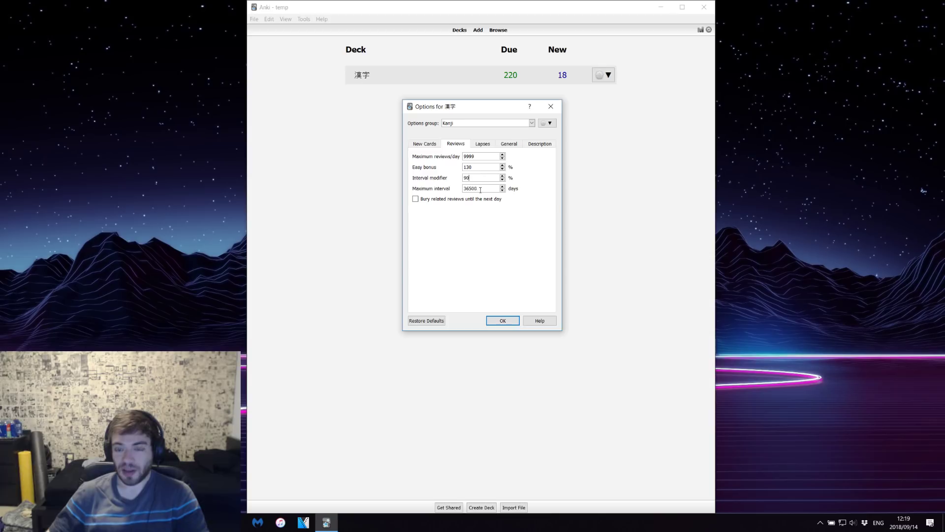
drag(480, 188, 462, 191)
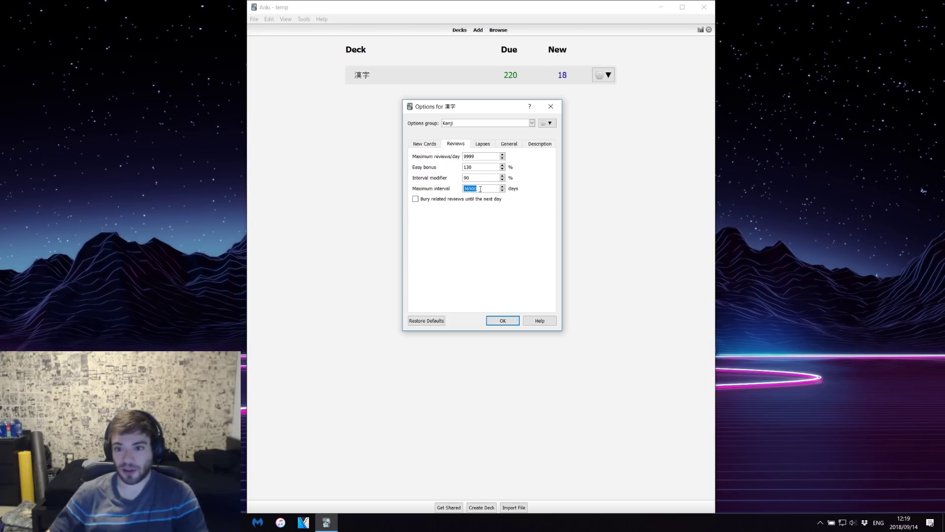
click(477, 188)
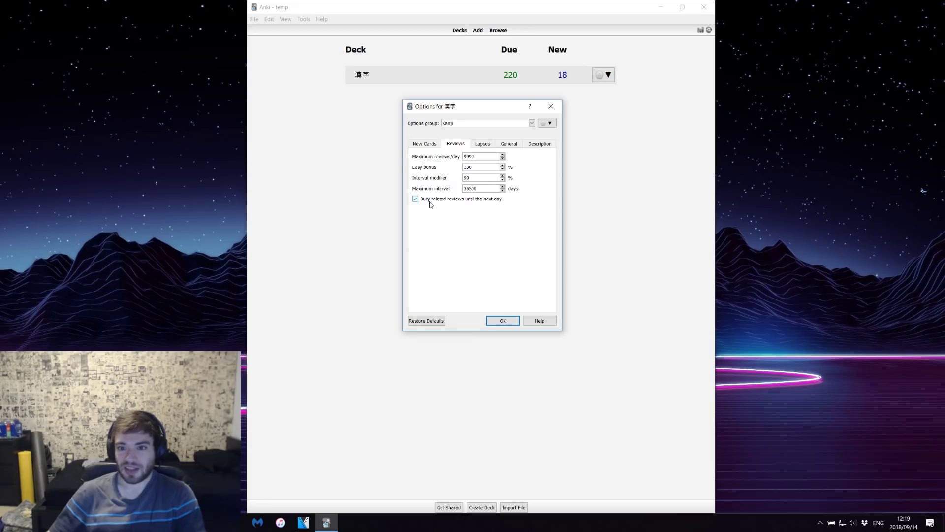
- Compare the new-card settings with the review settings, and turn off burying related reviews until the next day
click(428, 146)
click(461, 147)
click(442, 199)
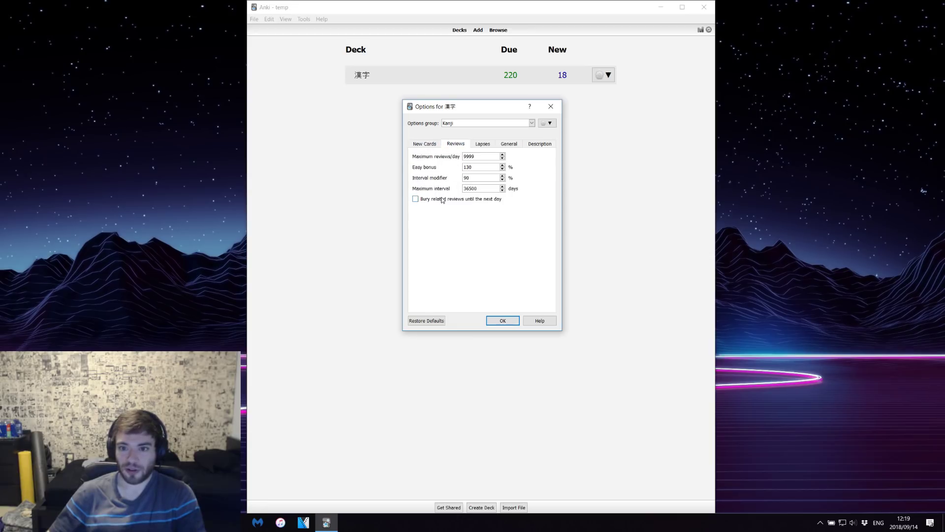
- Look over the lapse settings, and set the general options to ignore answer times longer than 60 seconds
click(484, 145)
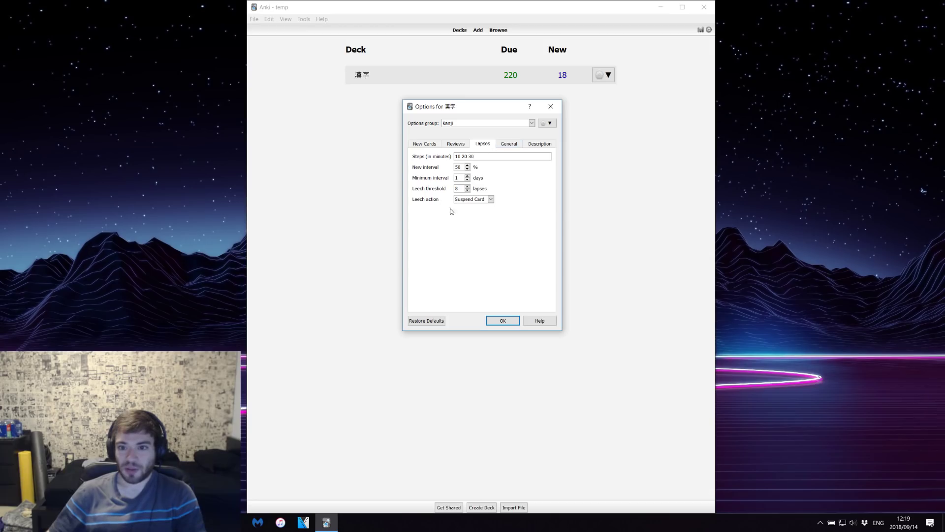
click(508, 144)
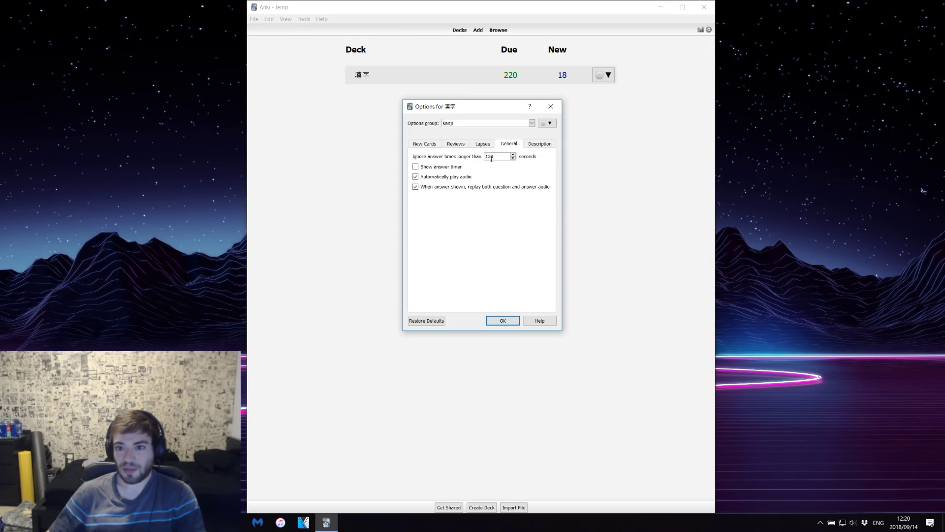
double_click(492, 158)
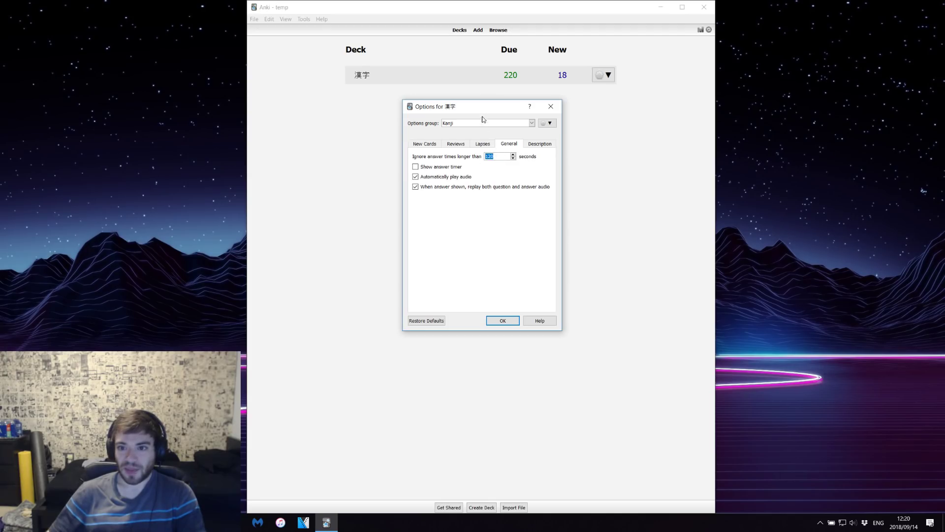
drag(484, 107, 481, 135)
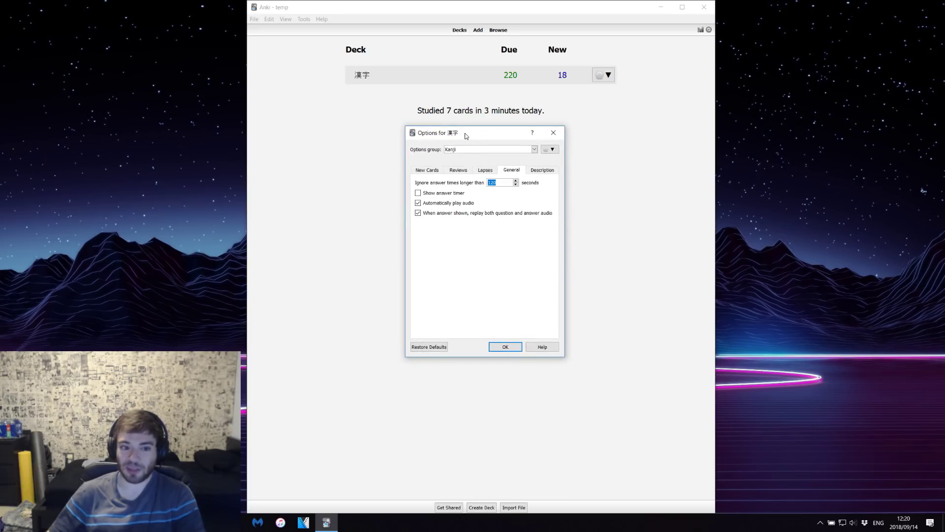
drag(498, 186, 485, 185)
text(69)
key(BackSpace)
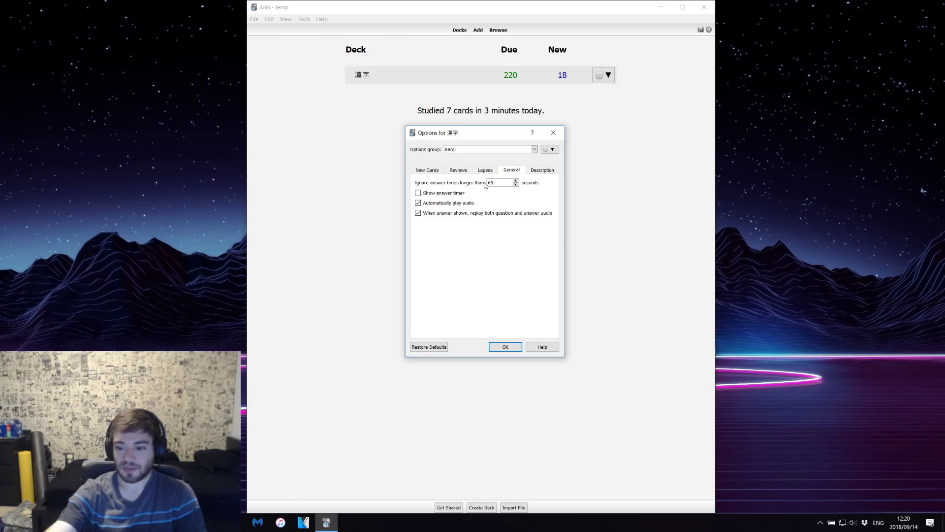
text(0)
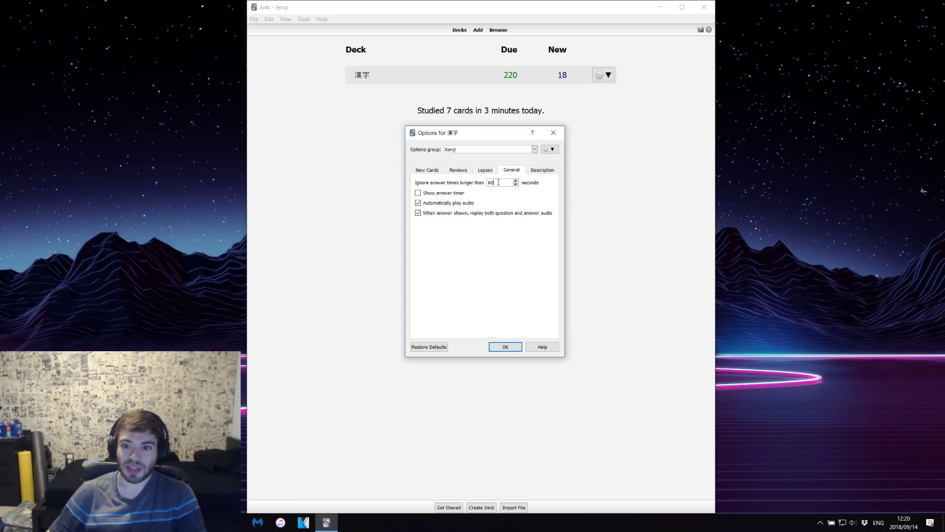
- Set the ignored answer time limit to 120 seconds, turn on the answer timer and save the options
drag(497, 182, 485, 183)
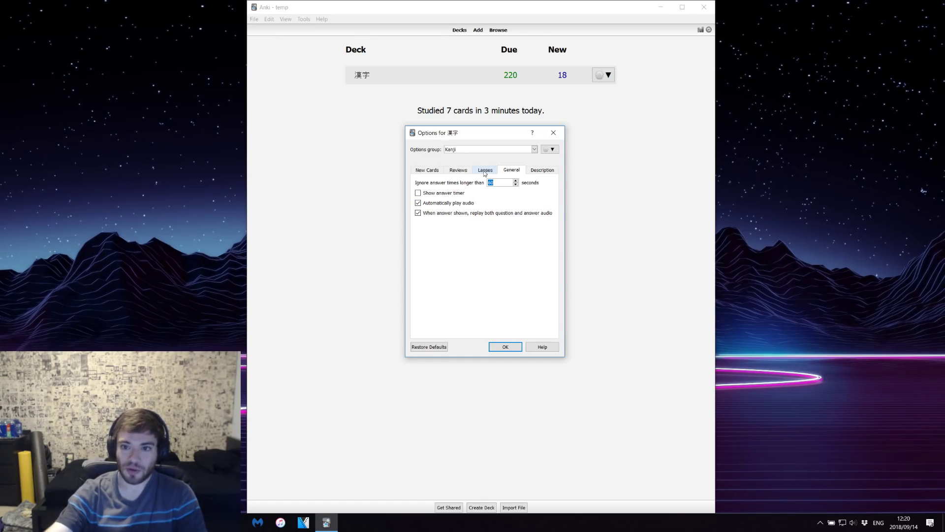
text(120)
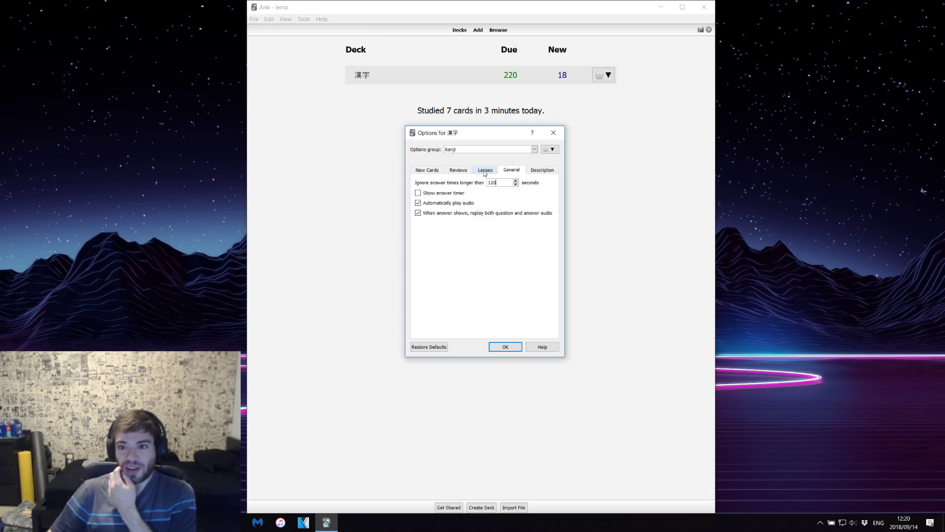
drag(504, 181, 477, 184)
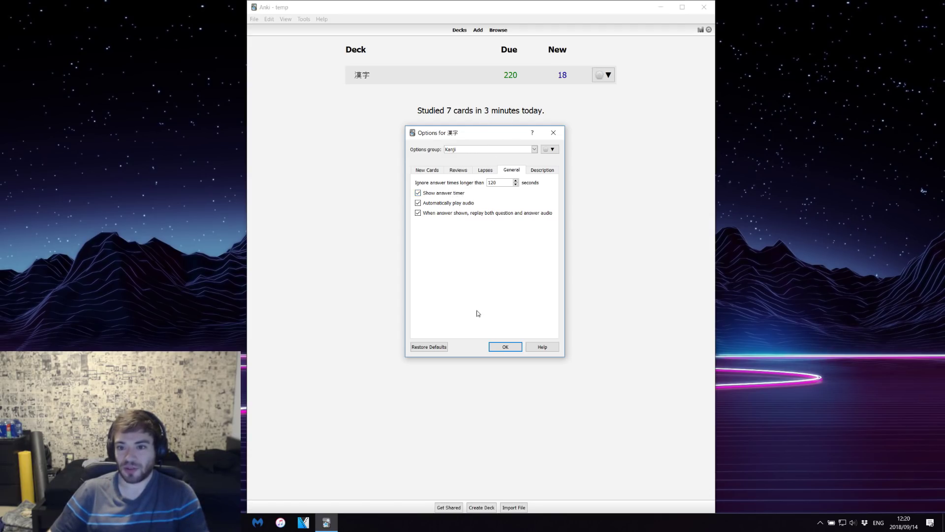
click(500, 348)
- Study the 漢字 deck to view the answer timer on the "call on" card, and return to the deck list
click(364, 74)
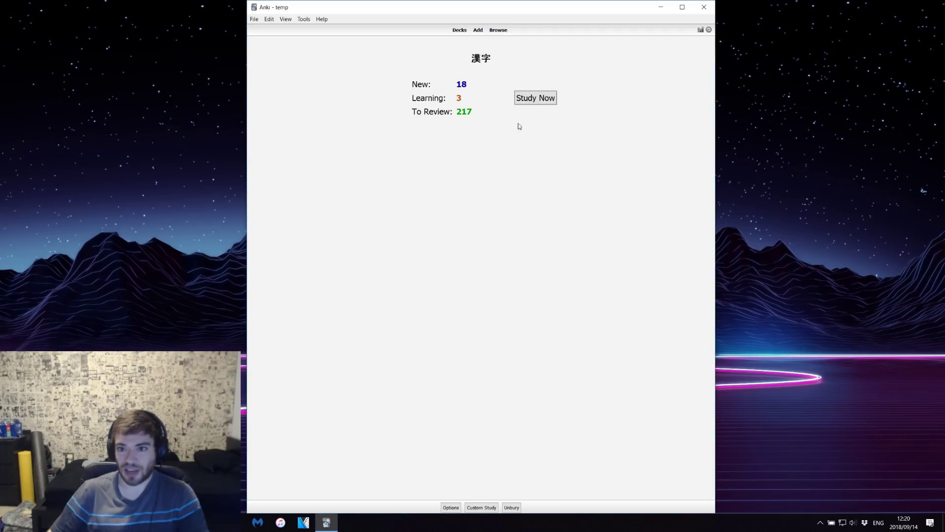
click(536, 98)
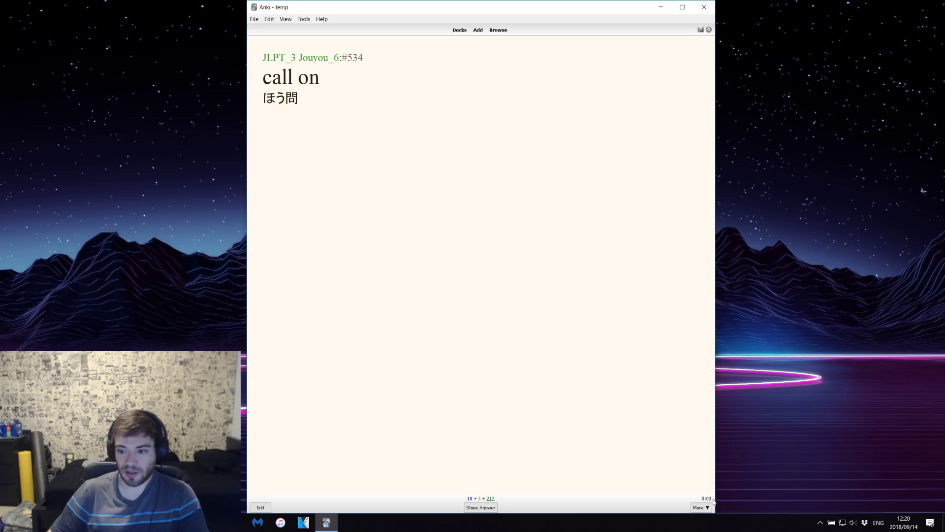
key(d)
- Reopen the 漢字 deck's general options and turn off the answer timer
click(603, 75)
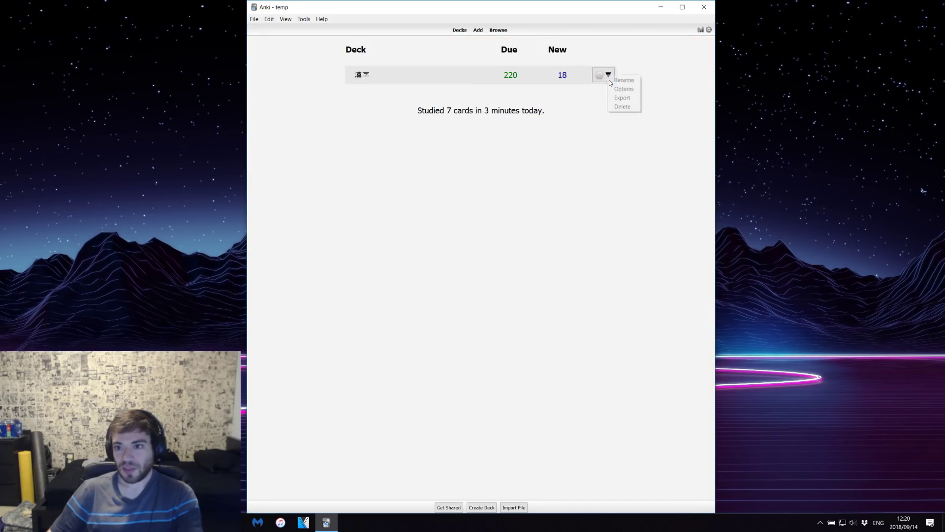
click(623, 87)
click(515, 172)
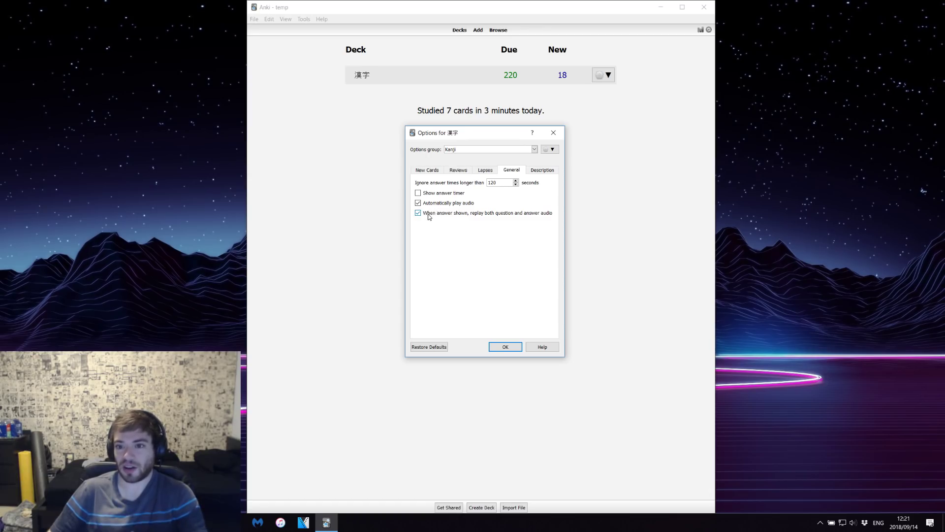
- Enter the filler text "lskjdfhaslkjdfghvaslkdhfalksjdhgfaksdf" as the deck's description and save the options
click(546, 173)
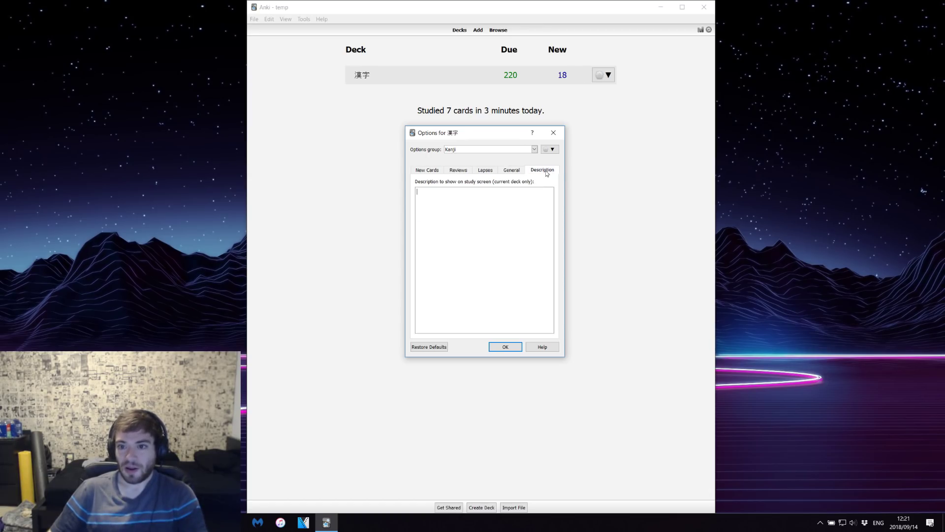
click(481, 206)
text(lskjdfhaslkjdfghvaslkdhfalksjdhgfaksdf)
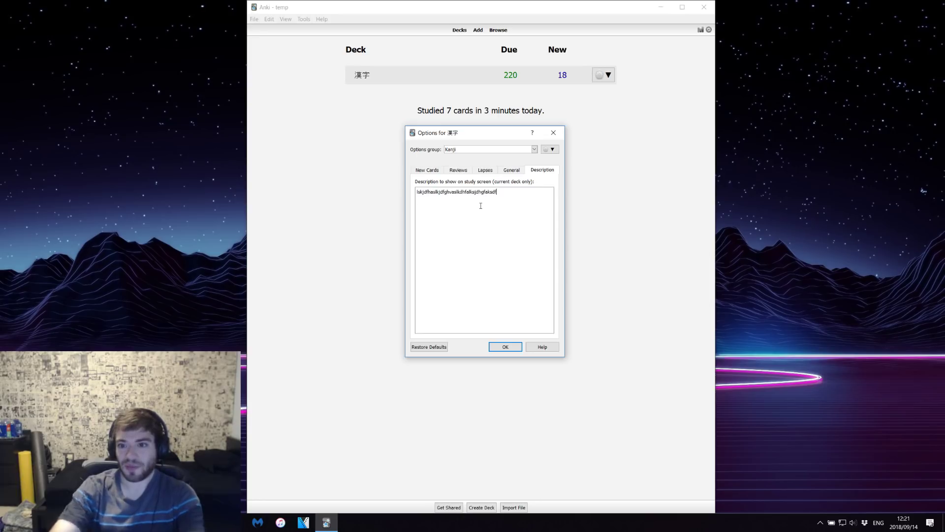
click(510, 348)
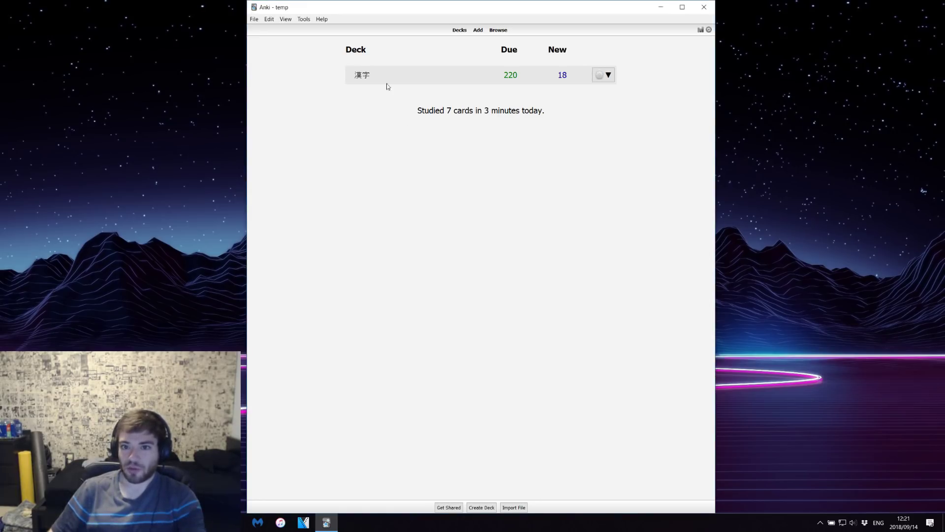
- Open the 漢字 deck's overview and examine the description shown on its study screen
click(375, 75)
drag(334, 77, 452, 85)
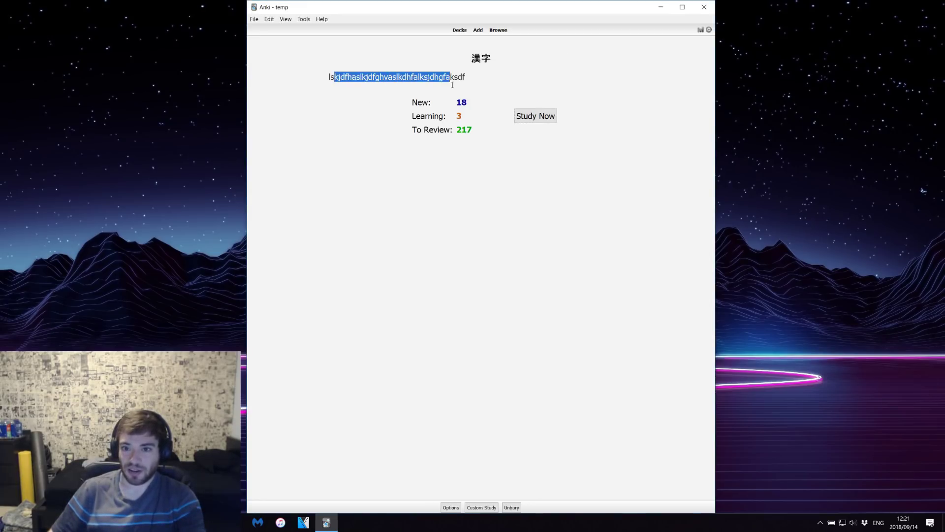
click(470, 462)
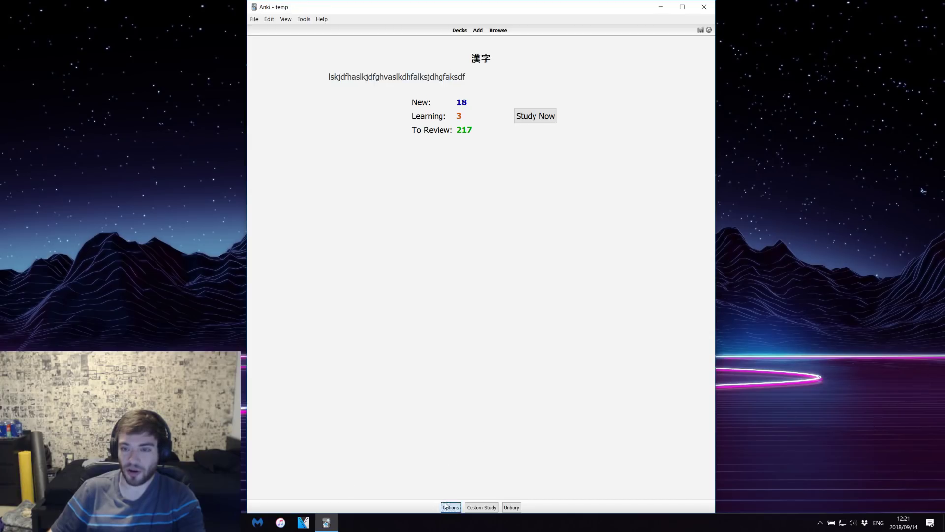
- Delete the filler text from the 漢字 deck's description, save the options and return to the deck list
click(446, 507)
click(542, 169)
triple_click(532, 194)
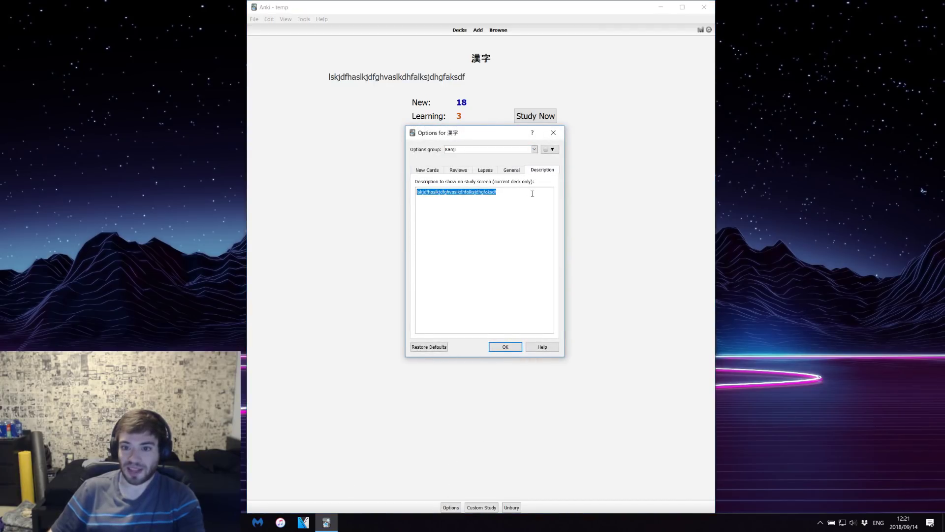
key(BackSpace)
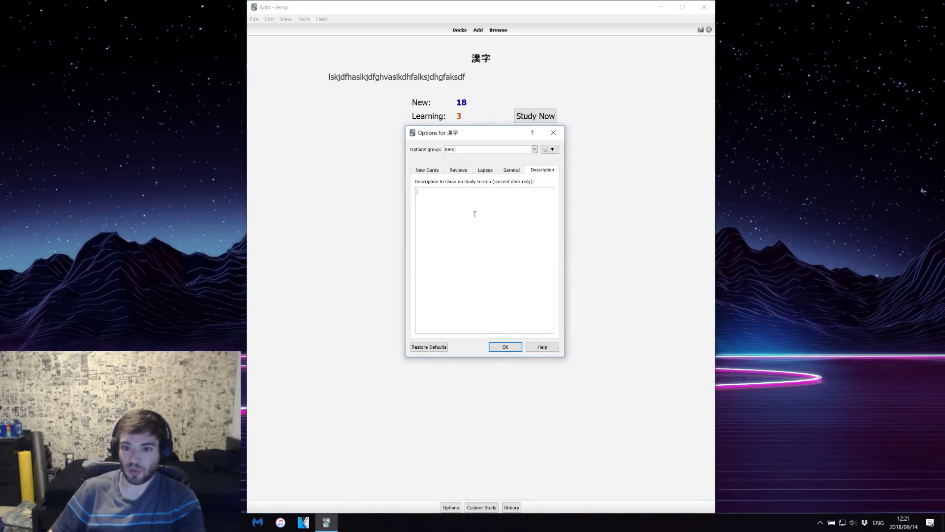
click(505, 347)
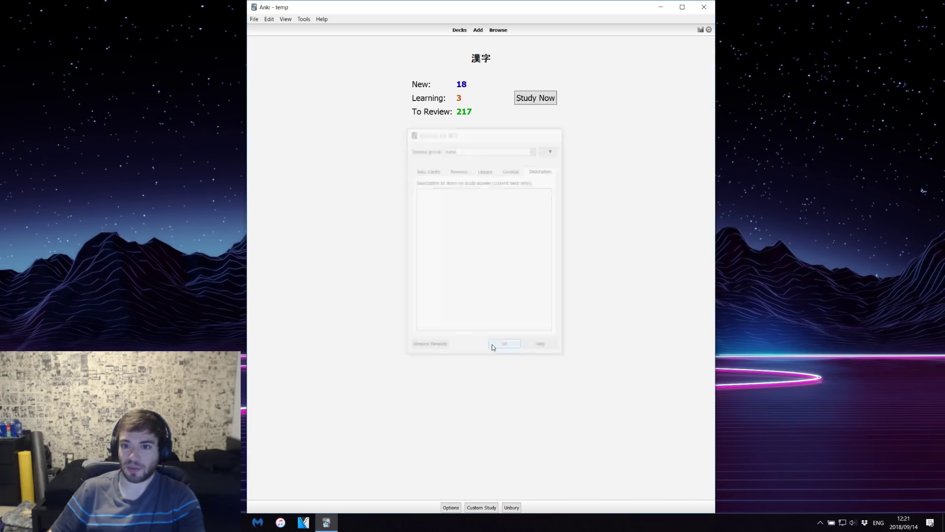
click(456, 31)
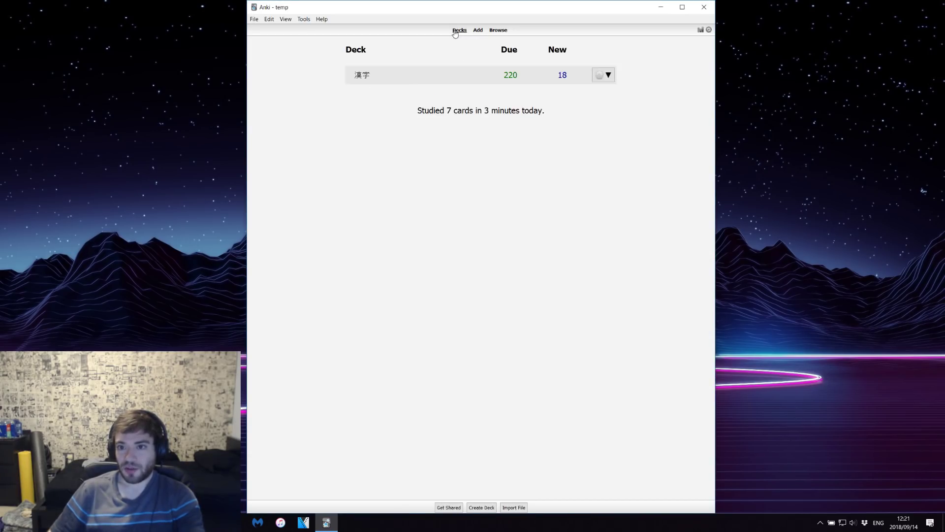
- Study the 漢字 deck, examine the answer and rating intervals of the "call on" card, and return to the deck list
click(366, 76)
click(523, 103)
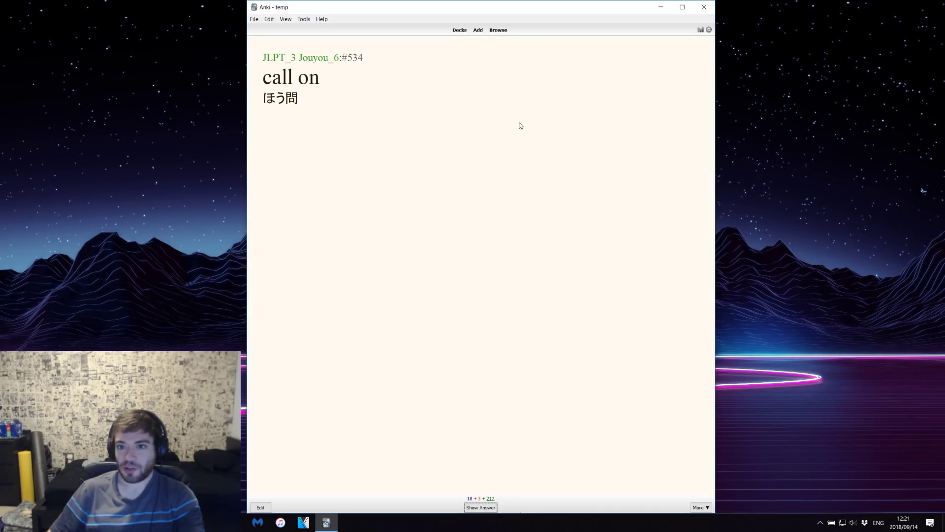
click(481, 507)
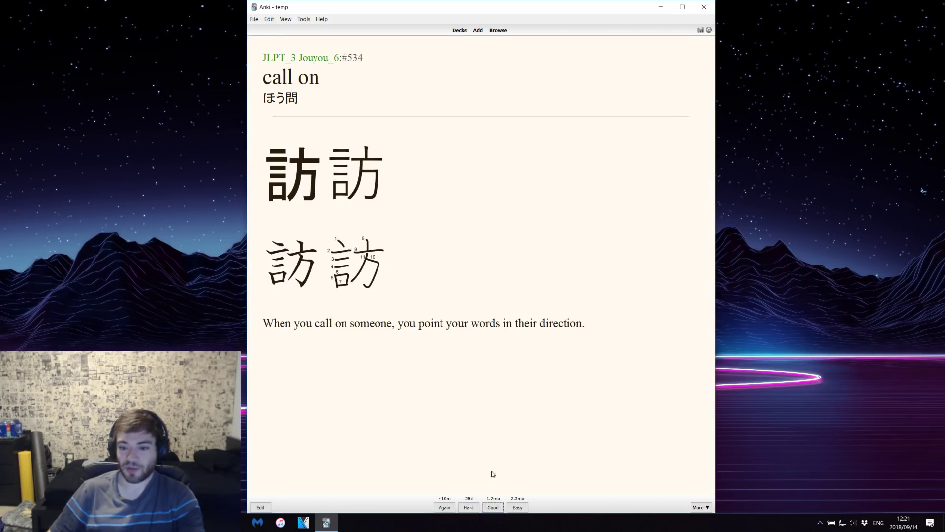
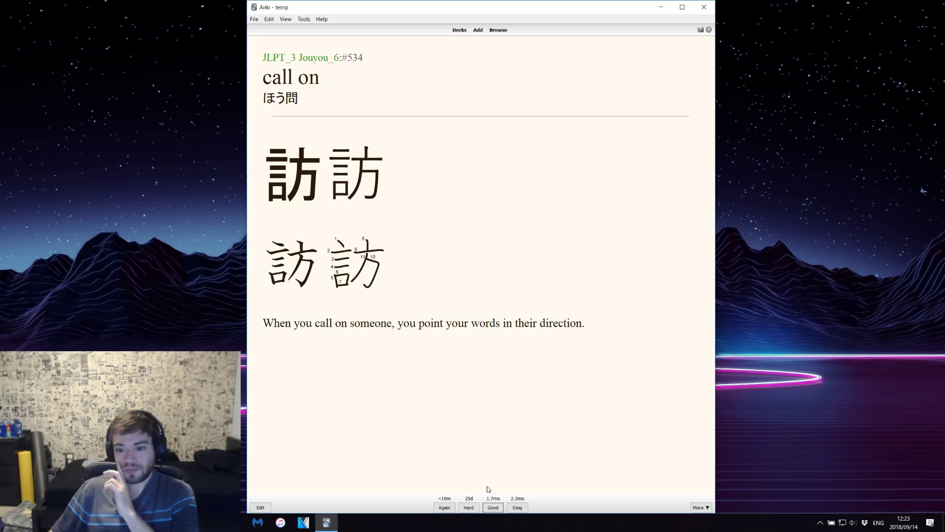
click(460, 30)
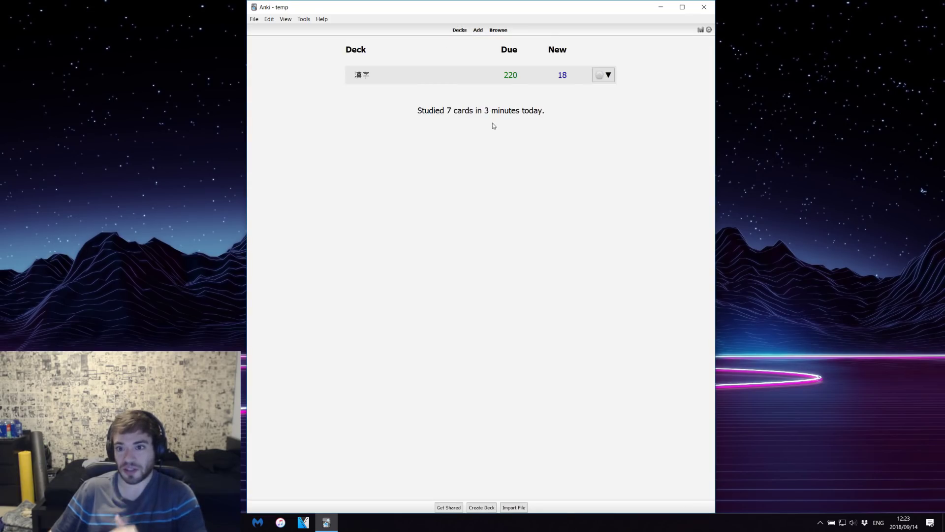
- Open the new-card settings in the 漢字 deck's options
click(596, 76)
click(606, 93)
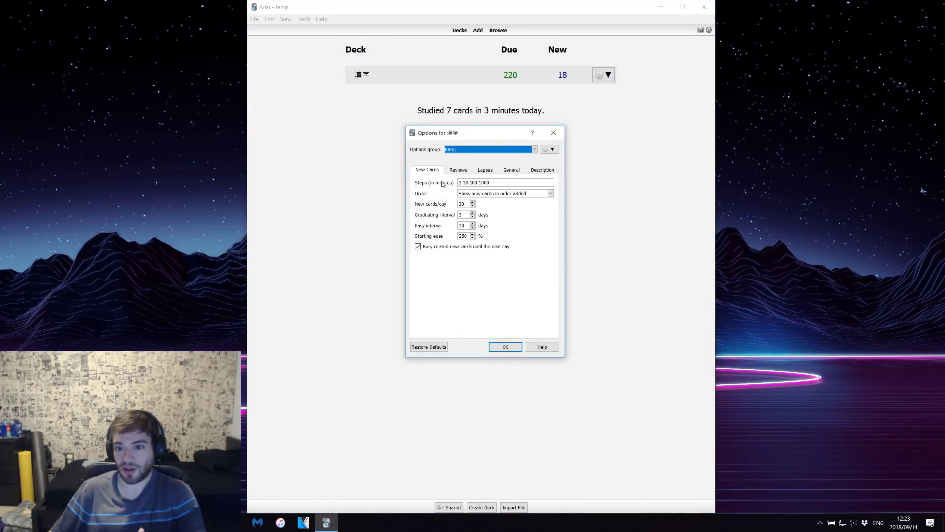